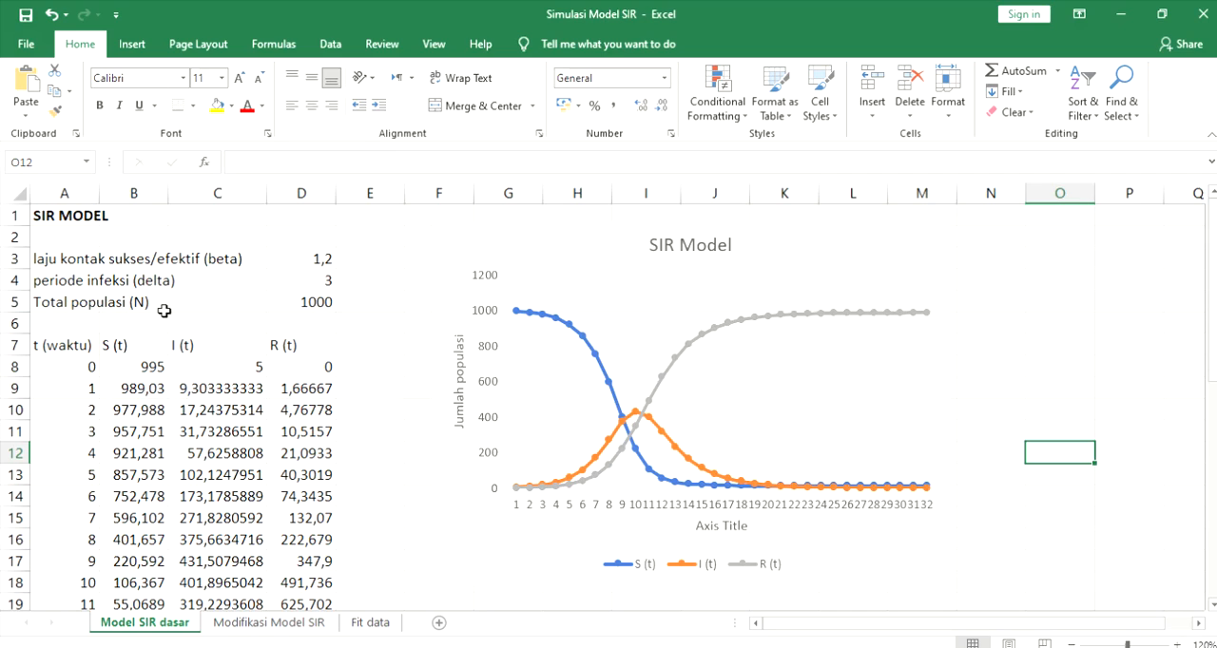
- Review the beta, delta and total population parameters in D3:D5 and the initial time and infected values in row 8
{"action": "left_click", "coordinate": [314, 264]}
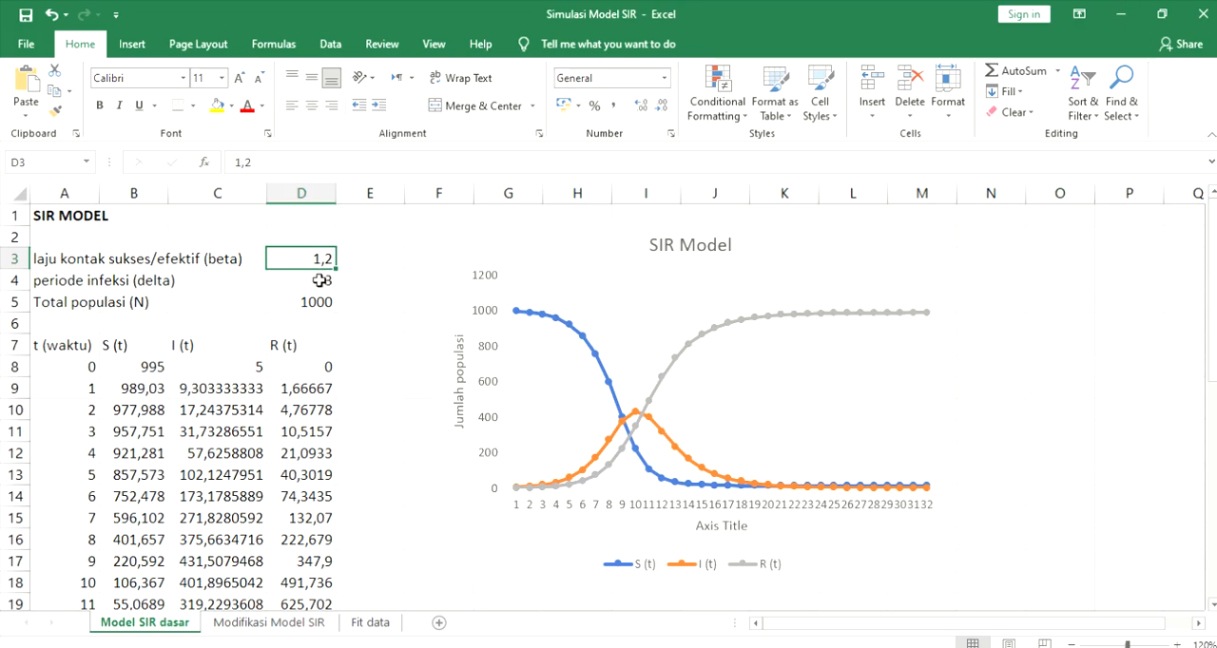
{"action": "left_click", "coordinate": [322, 284]}
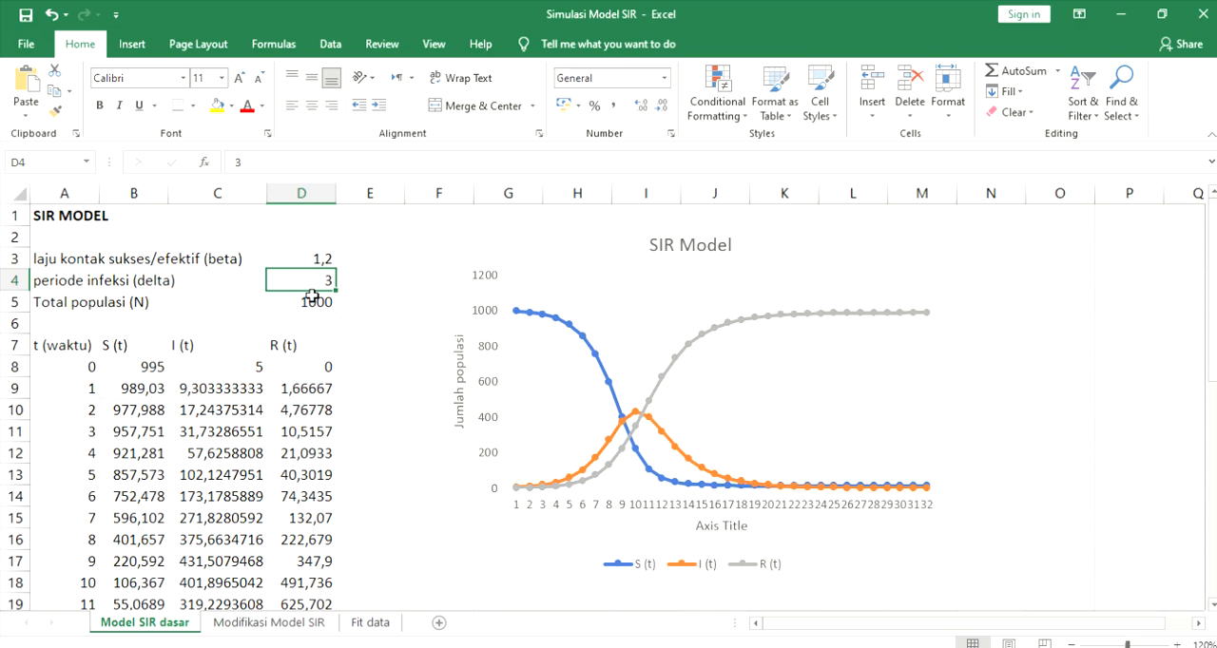
{"action": "left_click", "coordinate": [309, 303]}
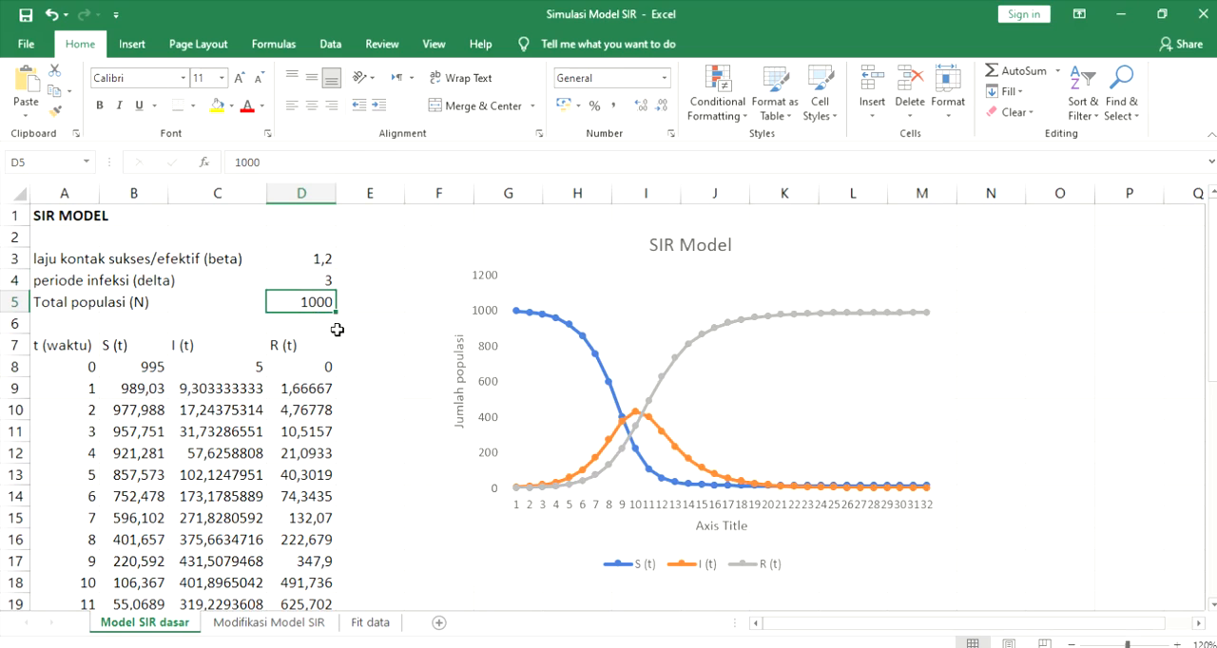
{"action": "left_click", "coordinate": [83, 373]}
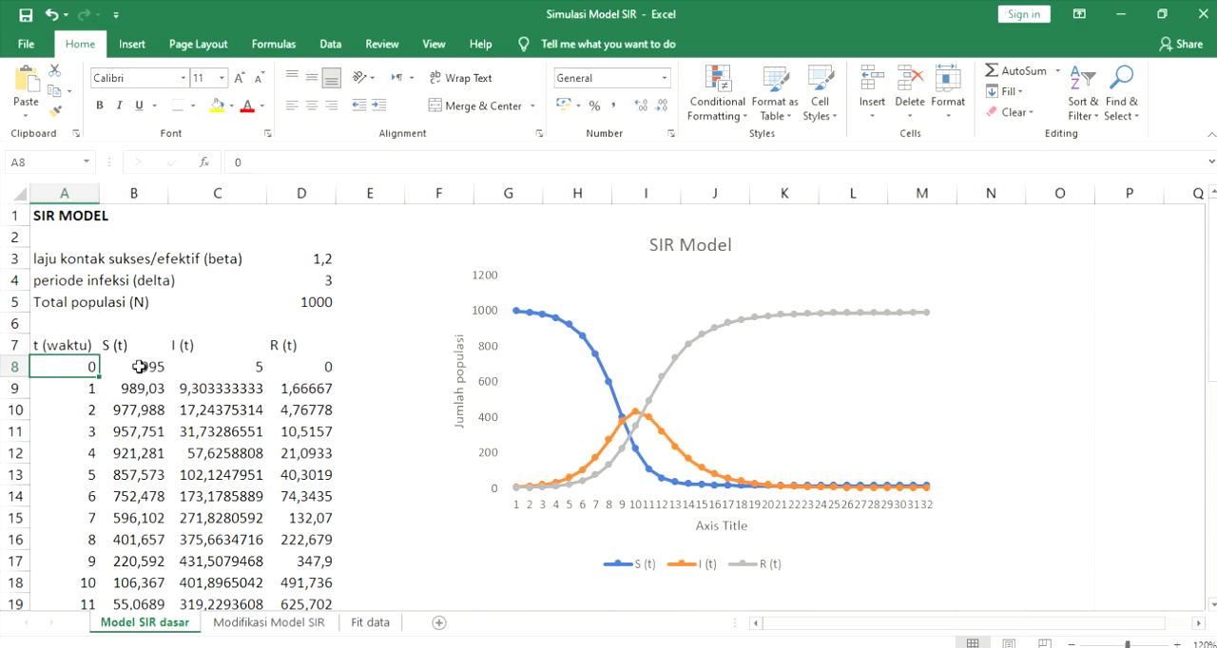
{"action": "left_click", "coordinate": [236, 366]}
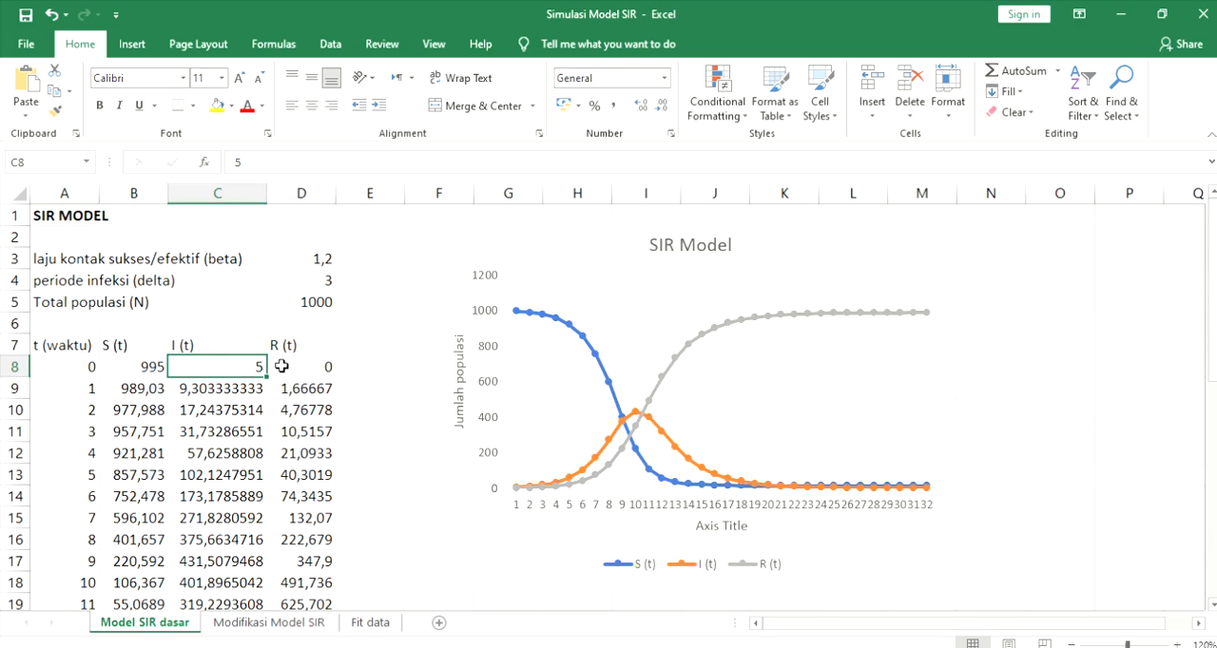
- Inspect the S(t) formulas for the initial population in B8 and the first time step in B9
{"action": "double_click", "coordinate": [130, 367]}
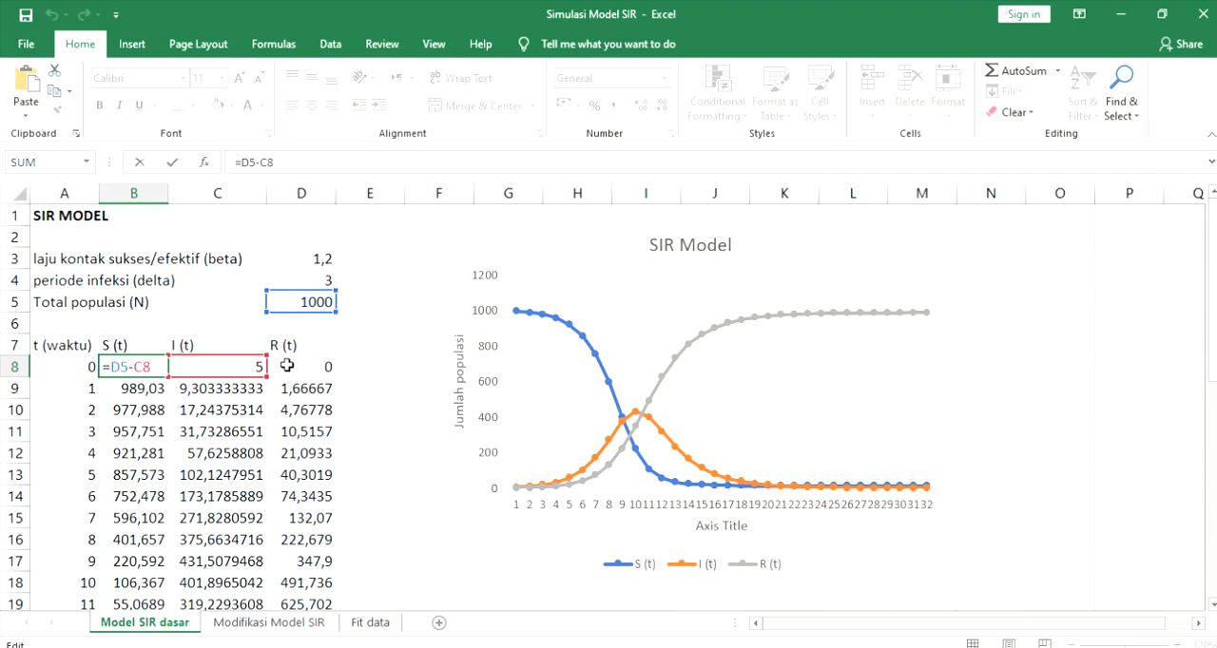
{"action": "key", "text": "Return"}
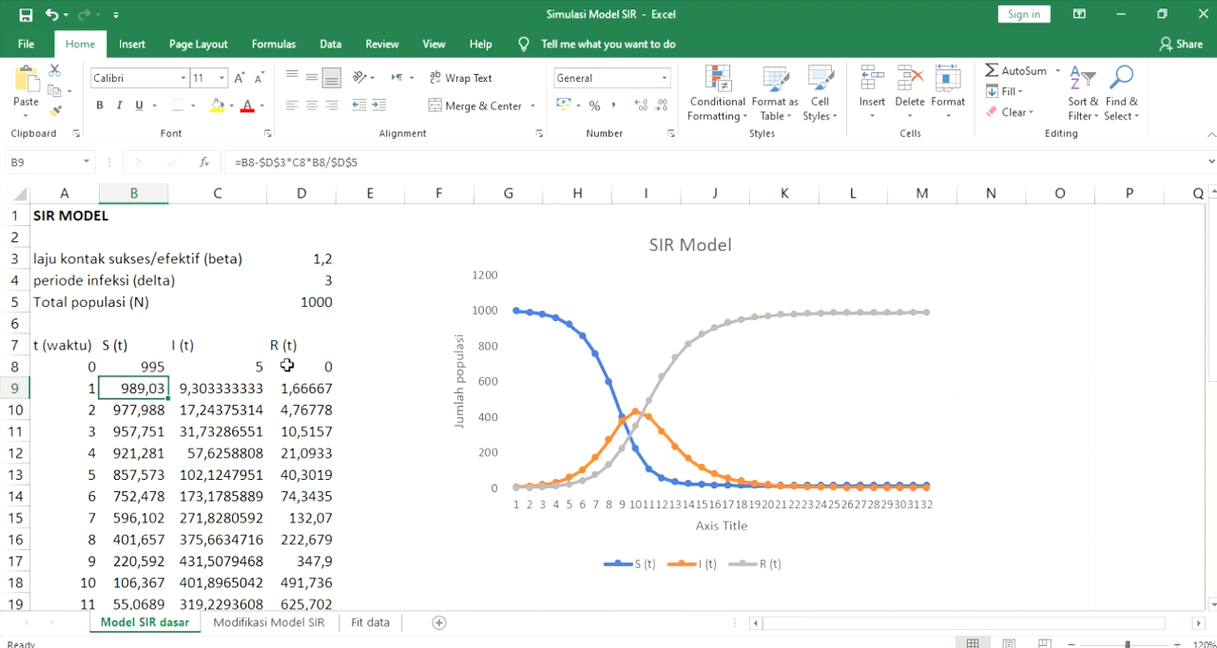
{"action": "double_click", "coordinate": [149, 387]}
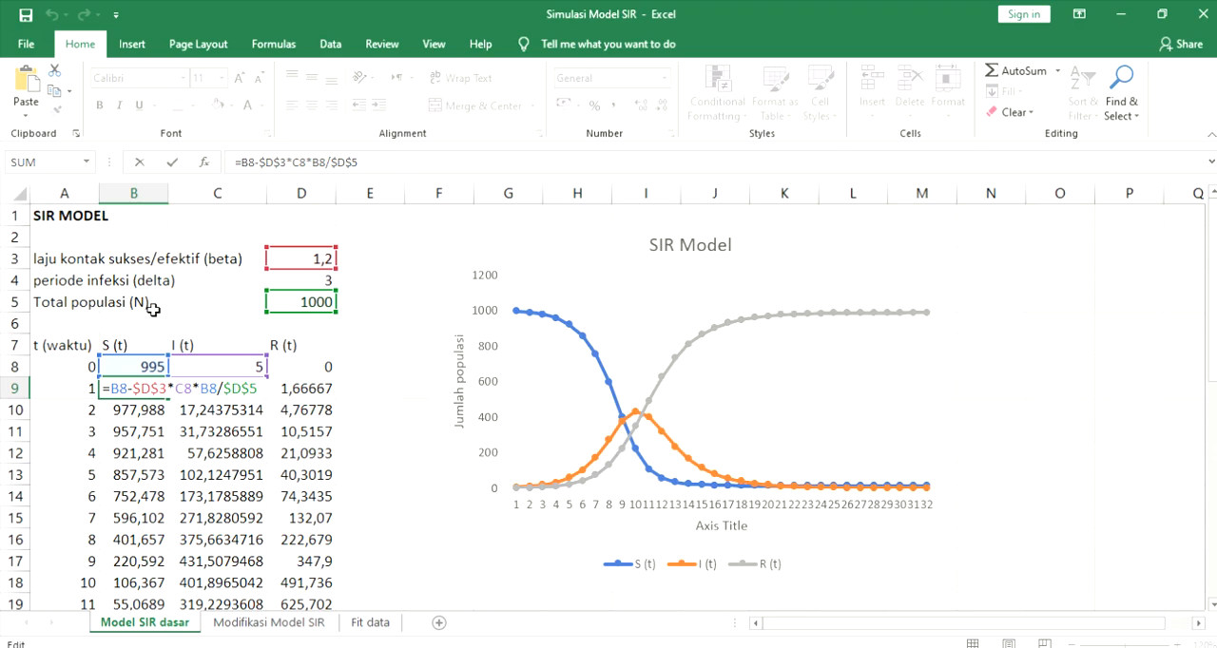
{"action": "key", "text": "Return"}
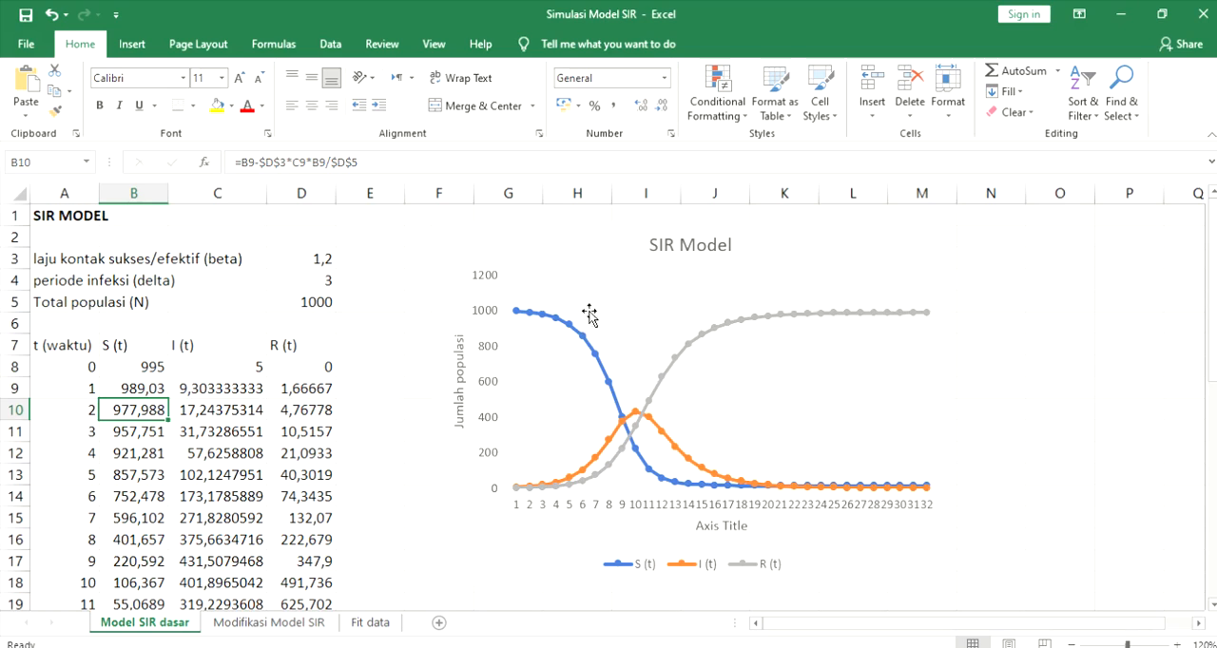
- Inspect the references in the I(t) formula for the first time step in C9, leaving the formula as it is
{"action": "double_click", "coordinate": [252, 386]}
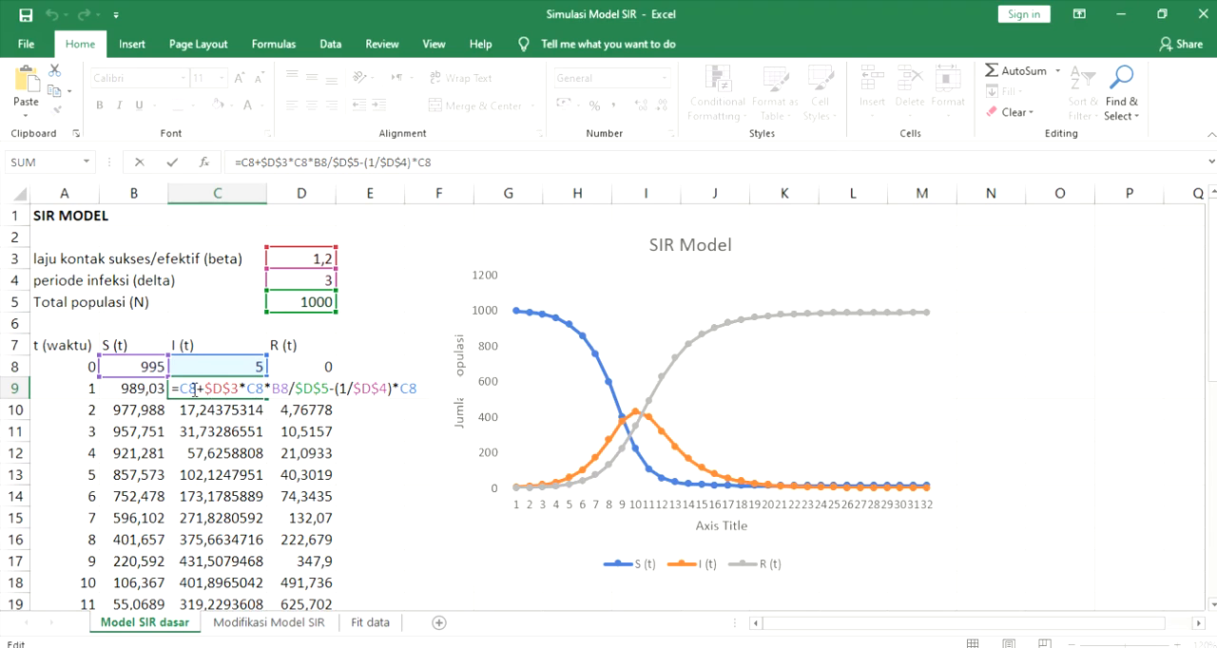
{"action": "left_click_drag", "start_coordinate": [197, 390], "coordinate": [206, 389]}
{"action": "left_click", "coordinate": [197, 391]}
{"action": "key", "text": "Return"}
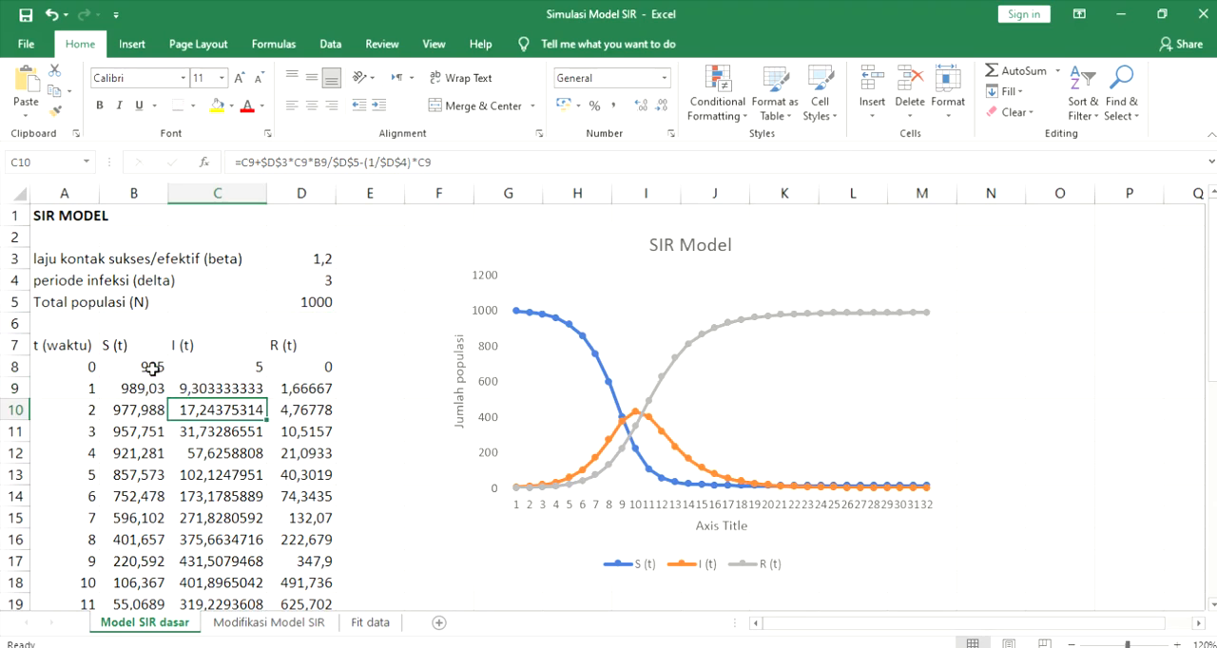
- Check the R(t) formula in D9 and compare it with the S(t) and I(t) formulas of the same time step
{"action": "left_click", "coordinate": [318, 391]}
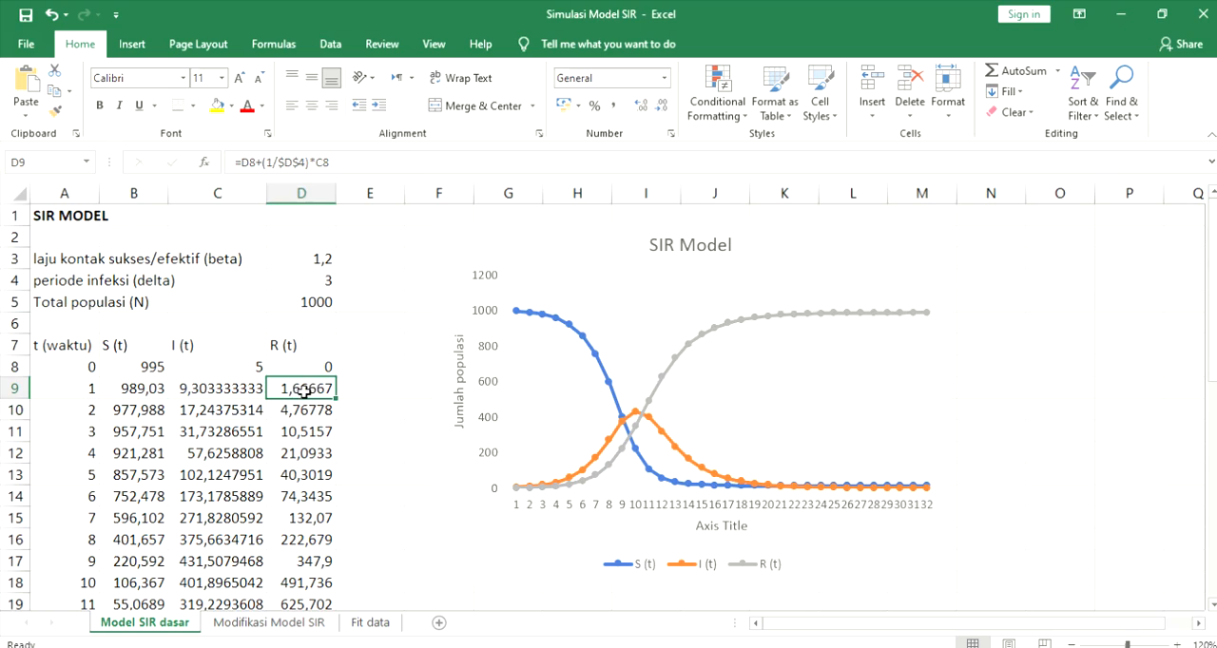
{"action": "left_click", "coordinate": [224, 417]}
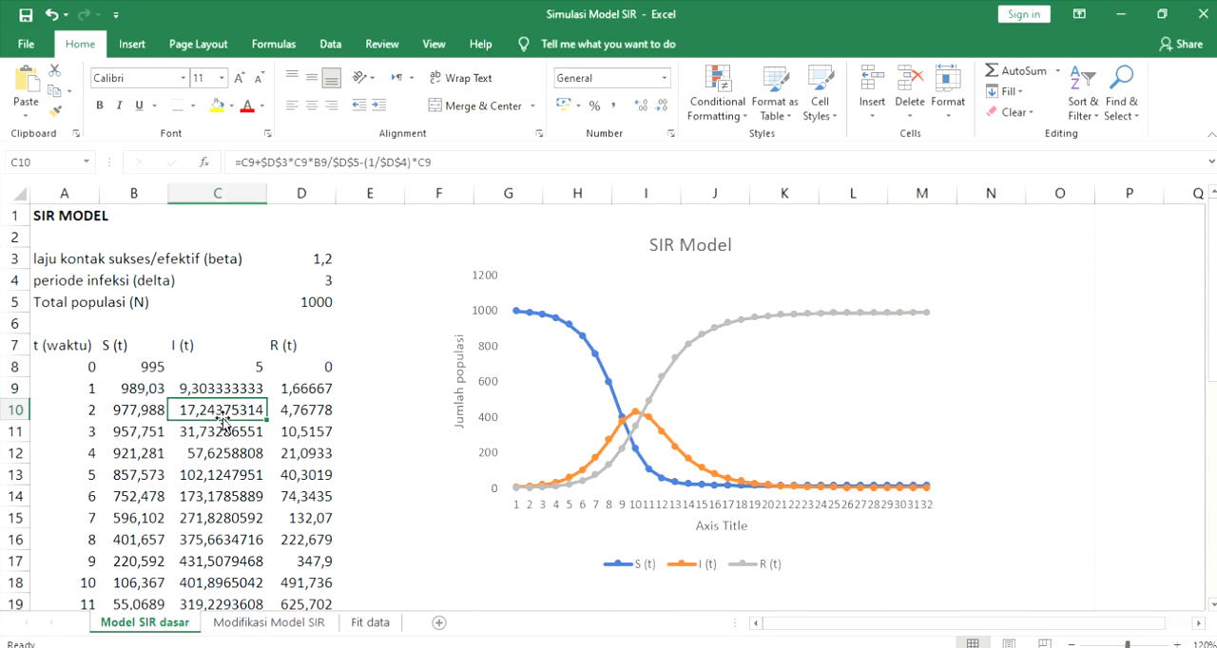
{"action": "left_click", "coordinate": [152, 390]}
{"action": "left_click", "coordinate": [143, 388]}
{"action": "left_click", "coordinate": [205, 392]}
{"action": "left_click", "coordinate": [301, 391]}
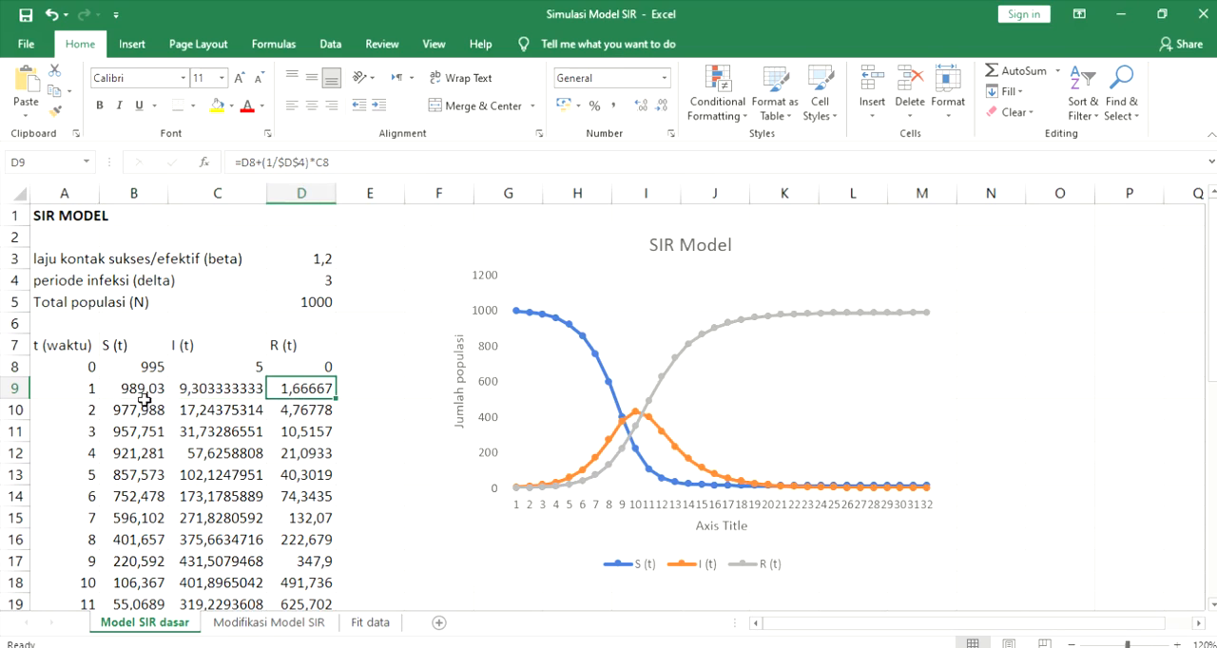
- Fill the S(t) formula from B9 down to row 39
{"action": "left_click", "coordinate": [150, 391]}
{"action": "left_click_drag", "start_coordinate": [169, 400], "coordinate": [161, 565]}
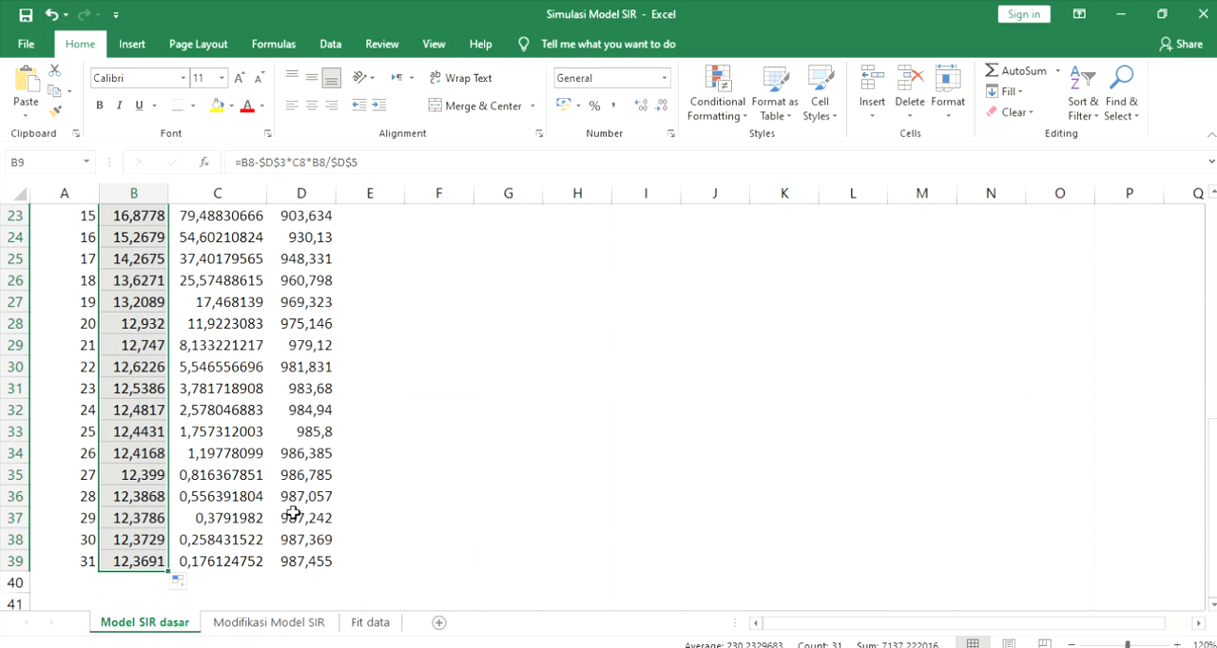
{"action": "scroll", "coordinate": [293, 514], "scroll_direction": "up", "scroll_amount": 7}
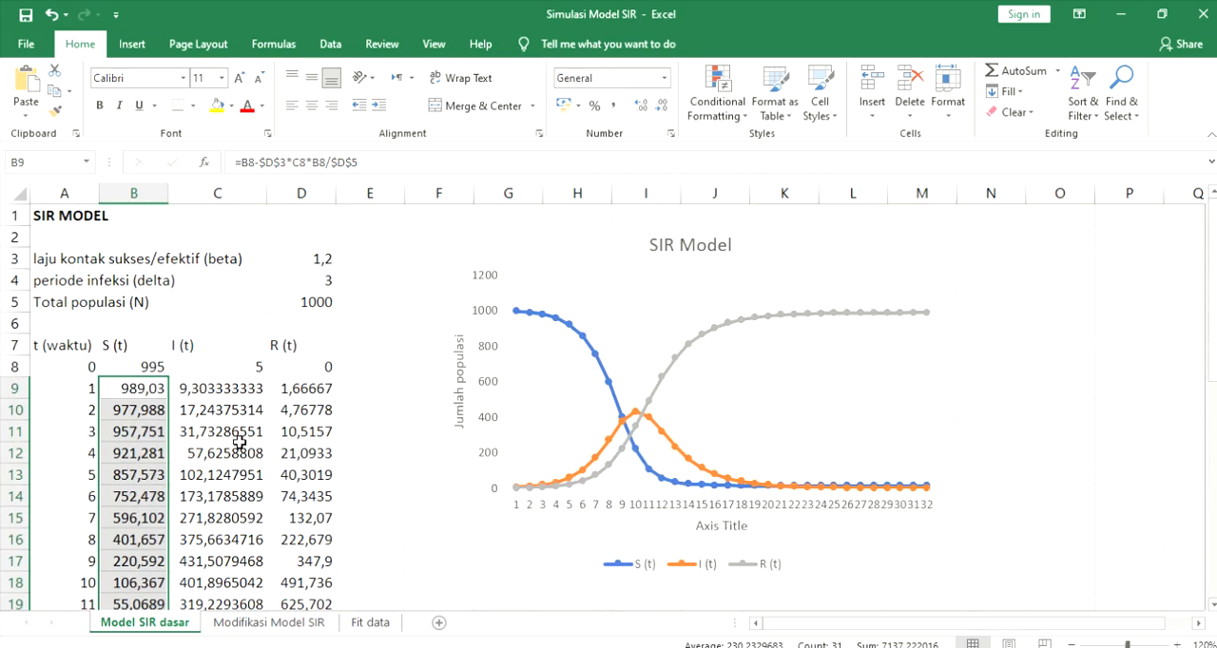
- Fill the I(t) formula from C9 down to row 39
{"action": "left_click", "coordinate": [245, 374]}
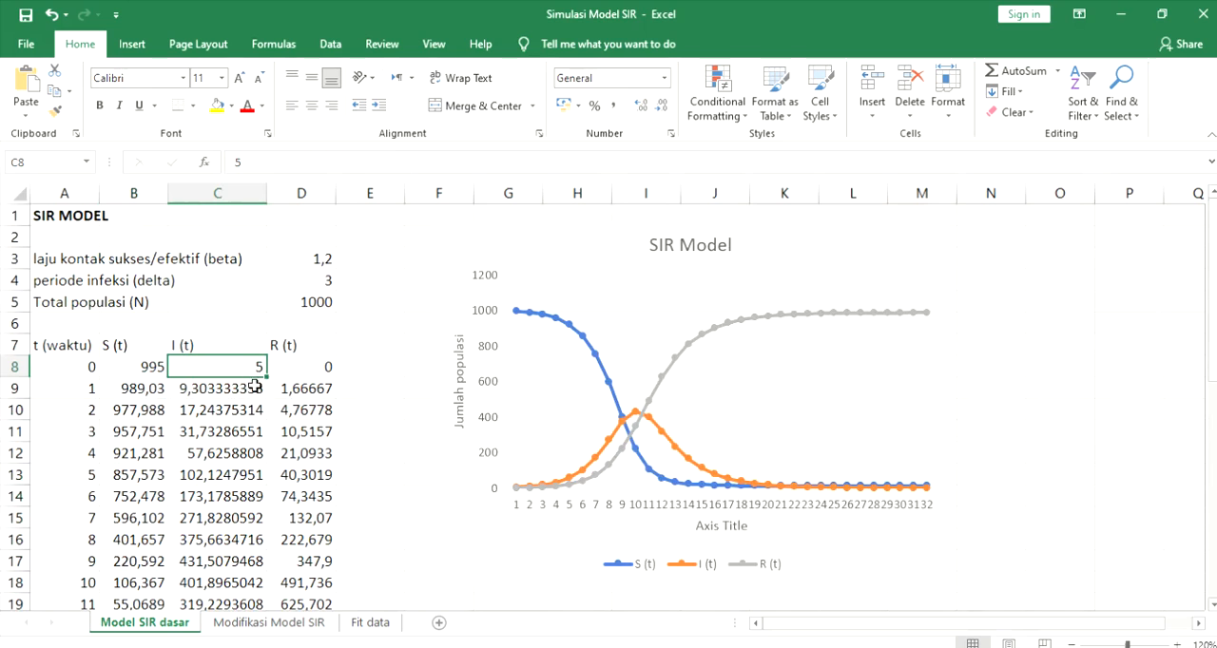
{"action": "left_click", "coordinate": [254, 389]}
{"action": "left_click_drag", "start_coordinate": [266, 398], "coordinate": [232, 561]}
{"action": "left_click", "coordinate": [290, 496]}
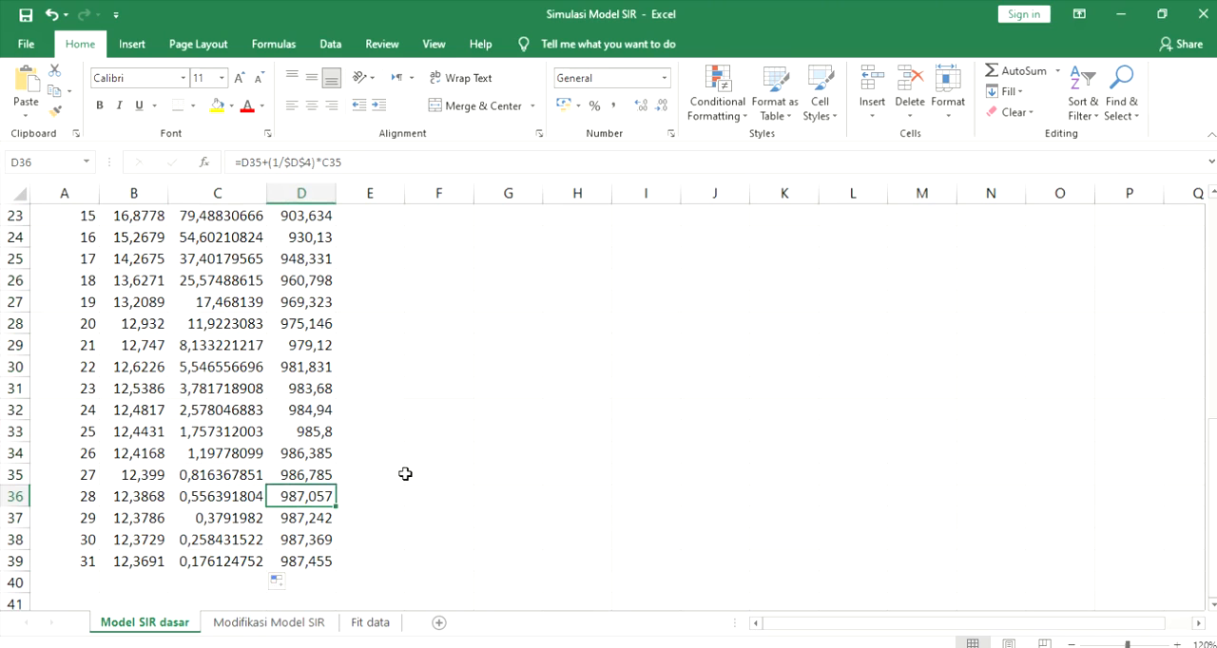
{"action": "scroll", "coordinate": [405, 473], "scroll_direction": "up", "scroll_amount": 7}
{"action": "scroll", "coordinate": [405, 474], "scroll_direction": "up", "scroll_amount": 1}
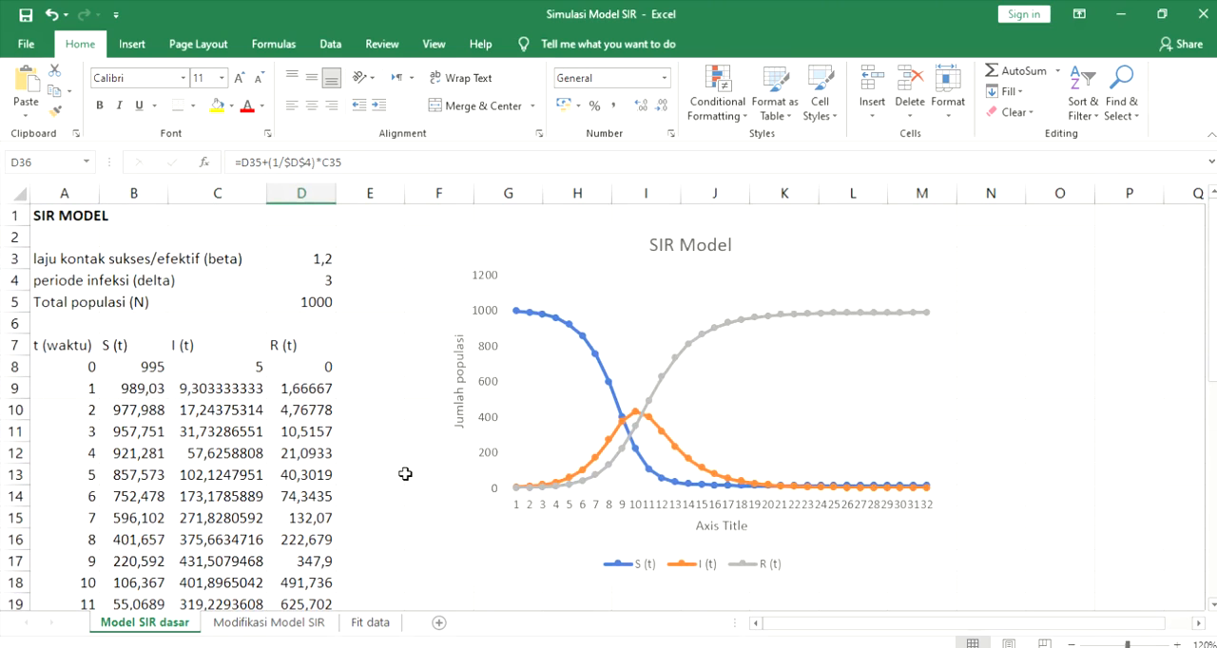
- Examine the S(t) and R(t) curves in the SIR Model chart together with their source columns
{"action": "left_click", "coordinate": [529, 269]}
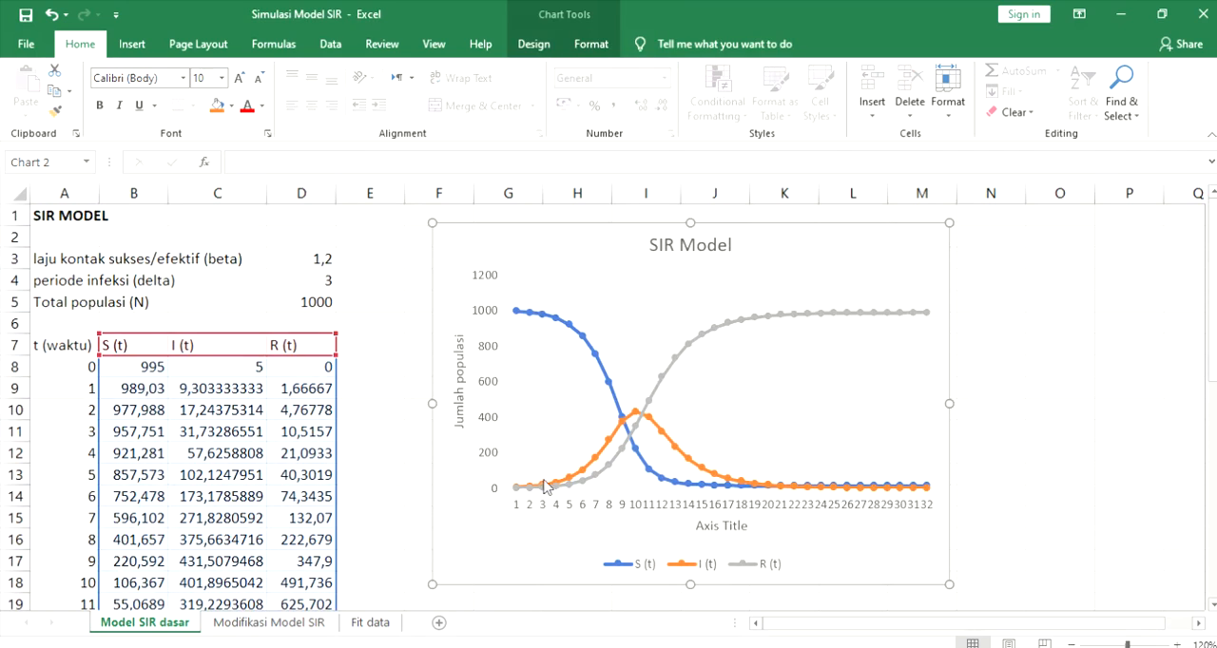
{"action": "left_click", "coordinate": [607, 380]}
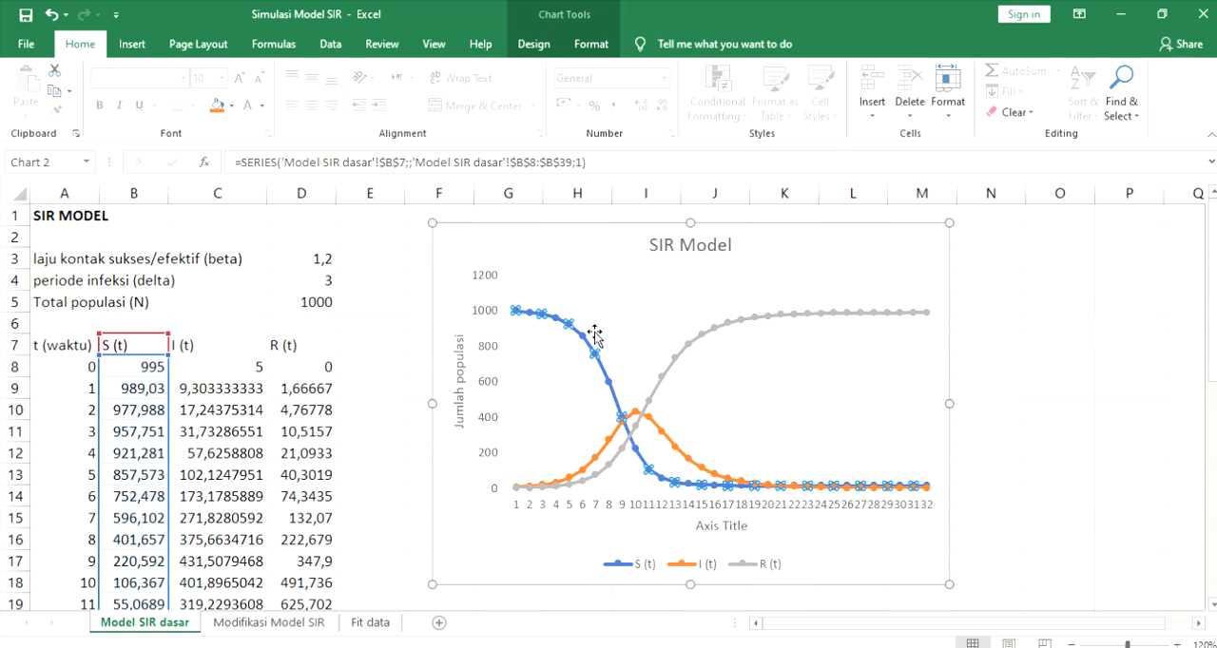
{"action": "left_click", "coordinate": [646, 468]}
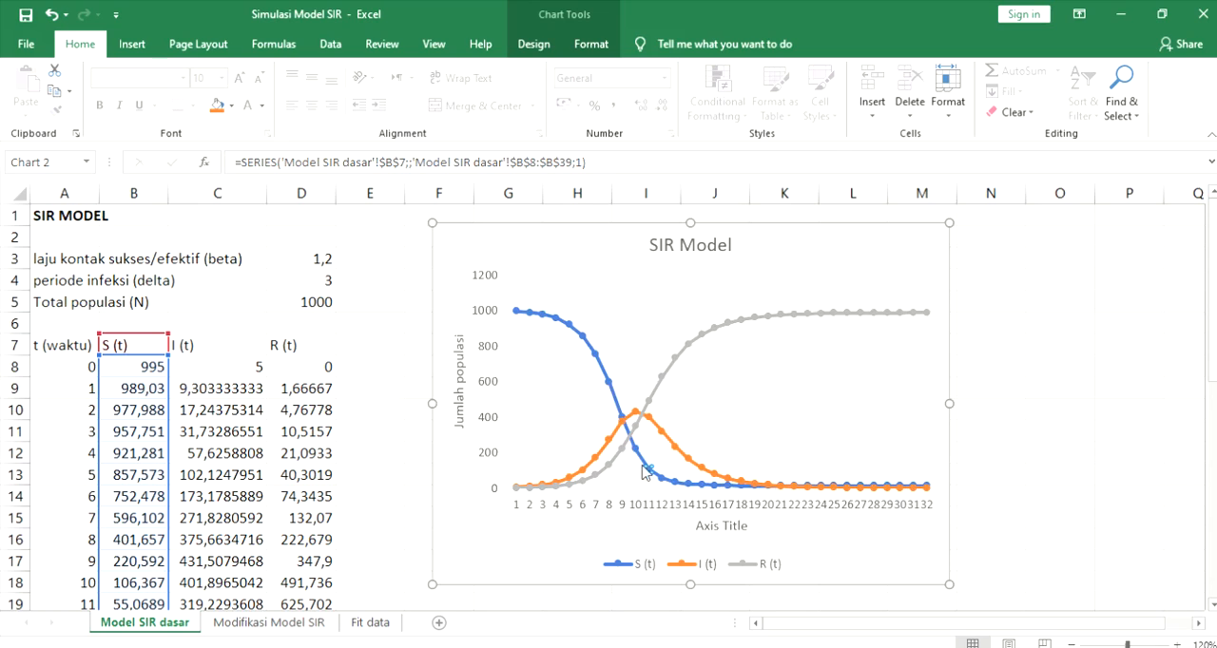
{"action": "left_click", "coordinate": [579, 482]}
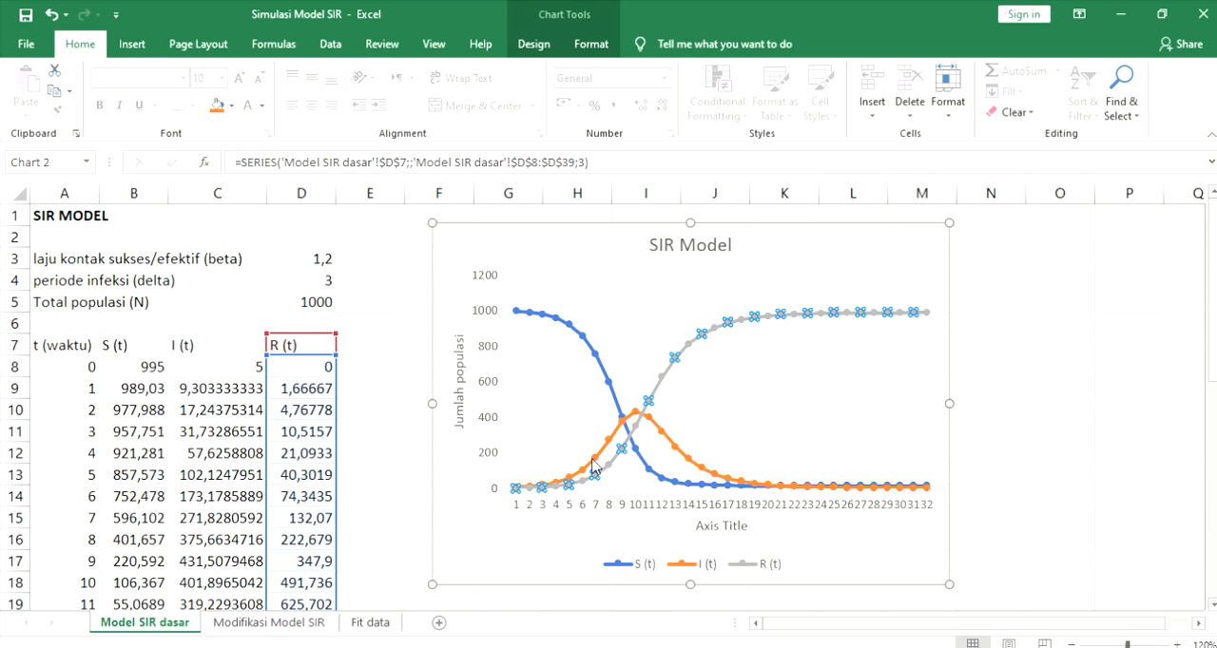
- Examine the S(t), I(t) and R(t) results of the last time step in row 39
{"action": "scroll", "coordinate": [279, 449], "scroll_direction": "down", "scroll_amount": 4}
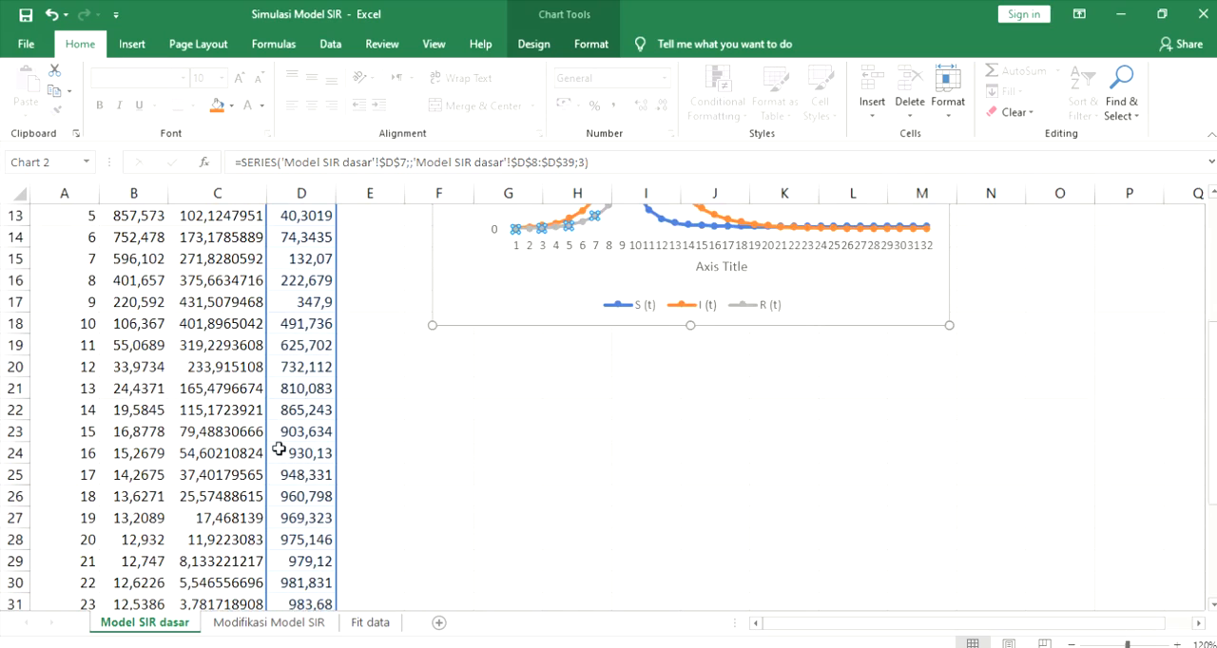
{"action": "scroll", "coordinate": [279, 449], "scroll_direction": "down", "scroll_amount": 4}
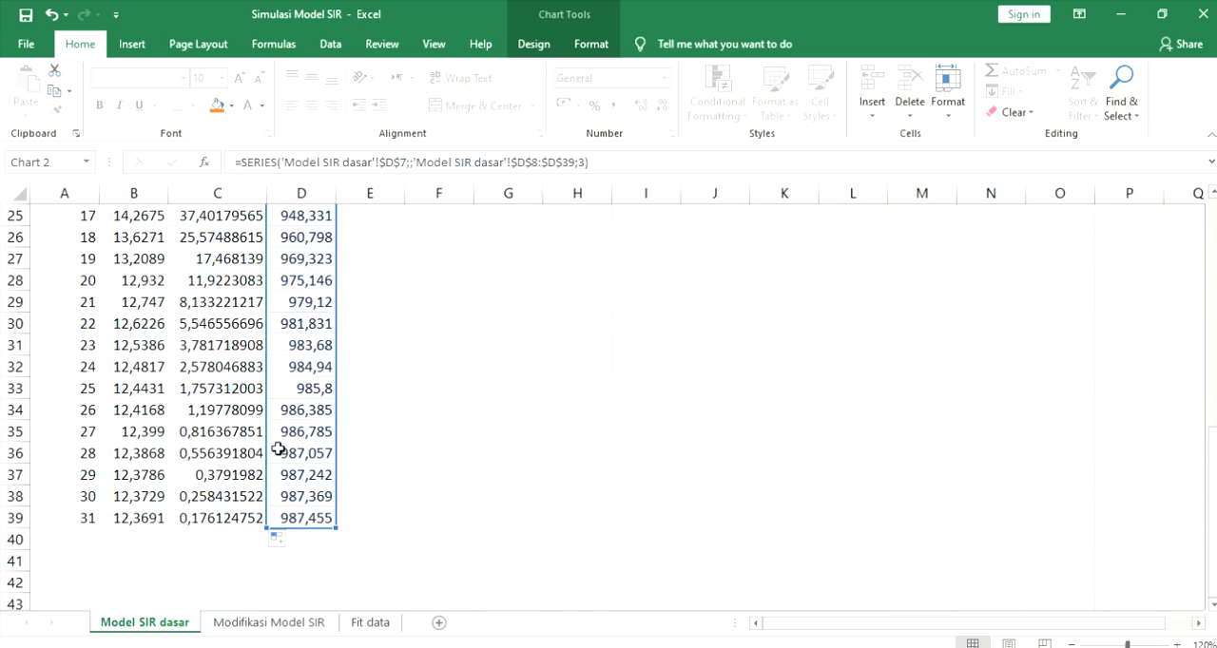
{"action": "left_click", "coordinate": [129, 526]}
{"action": "left_click", "coordinate": [206, 515]}
{"action": "left_click", "coordinate": [130, 521]}
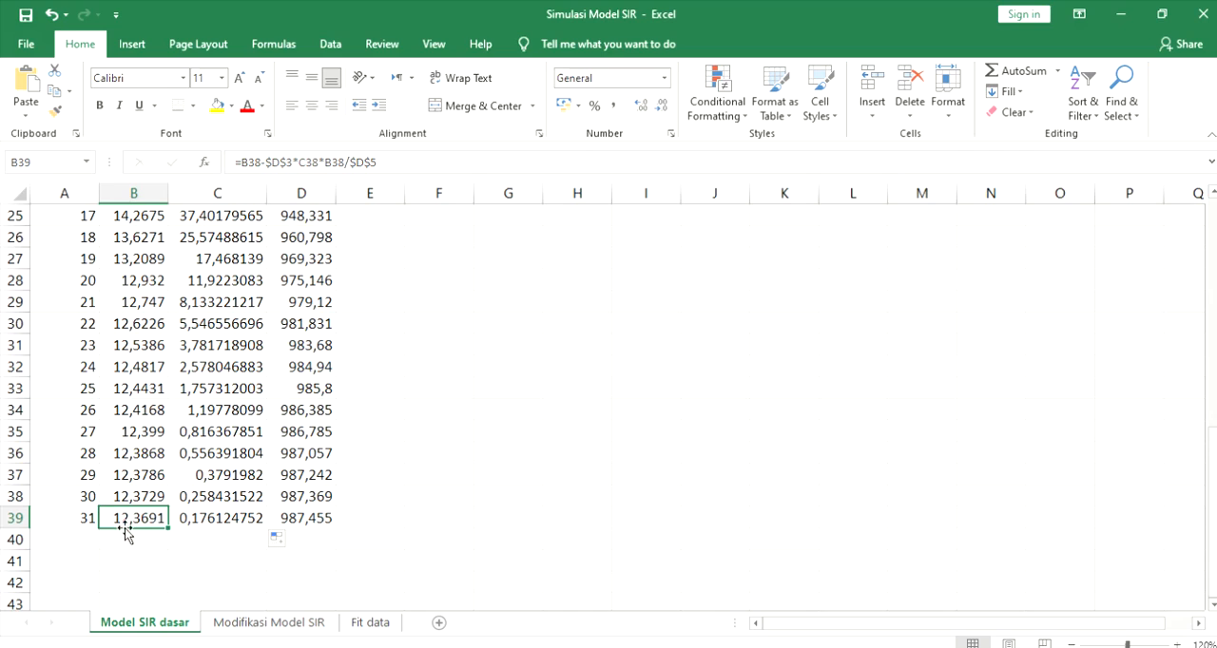
{"action": "left_click", "coordinate": [235, 525]}
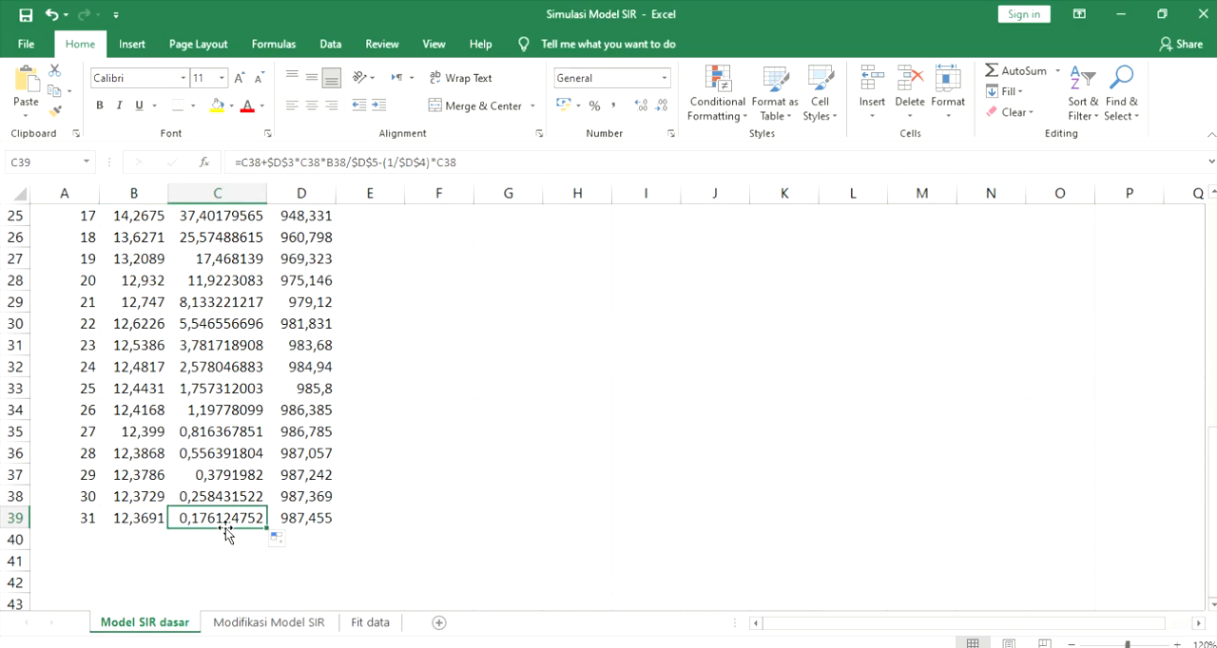
{"action": "left_click", "coordinate": [309, 522]}
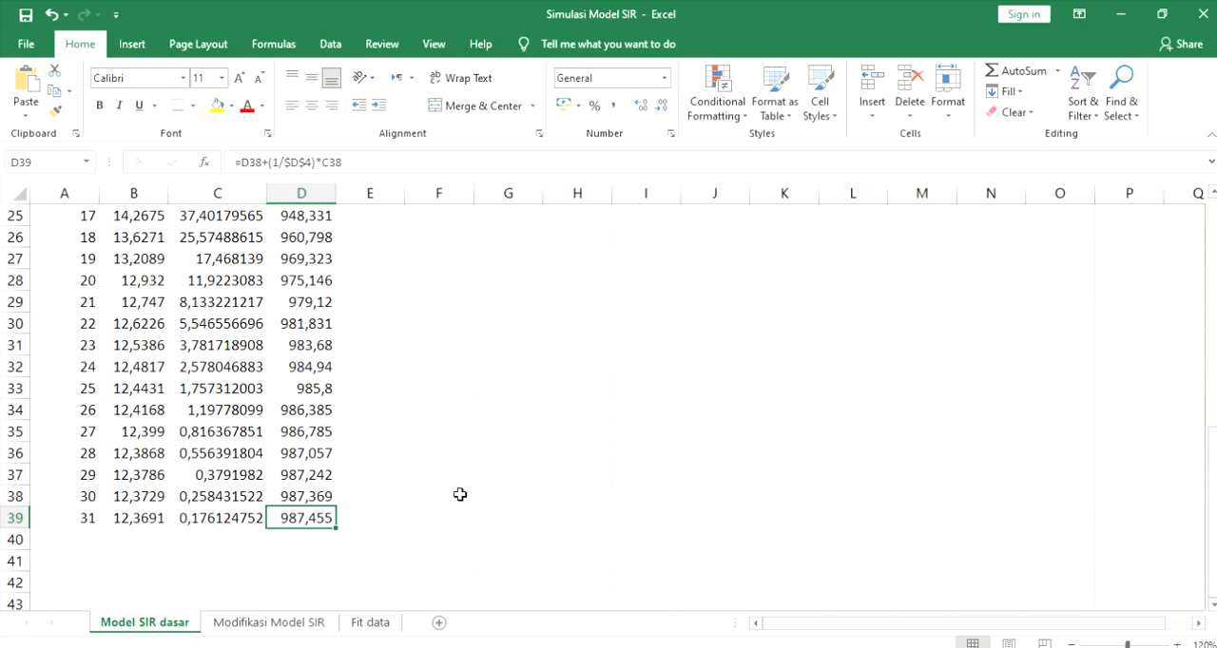
- Compare the R(t), S(t) and I(t) curves in the SIR Model chart, including the tail of the I(t) curve
{"action": "scroll", "coordinate": [399, 513], "scroll_direction": "up", "scroll_amount": 1}
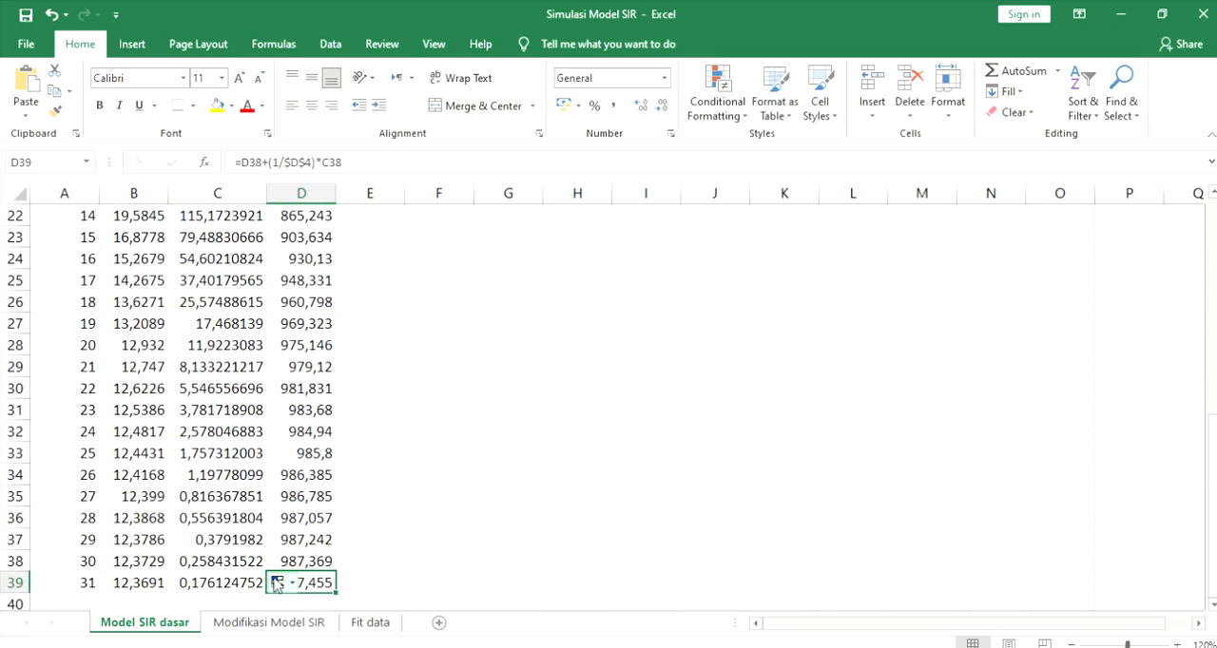
{"action": "scroll", "coordinate": [290, 580], "scroll_direction": "up", "scroll_amount": 7}
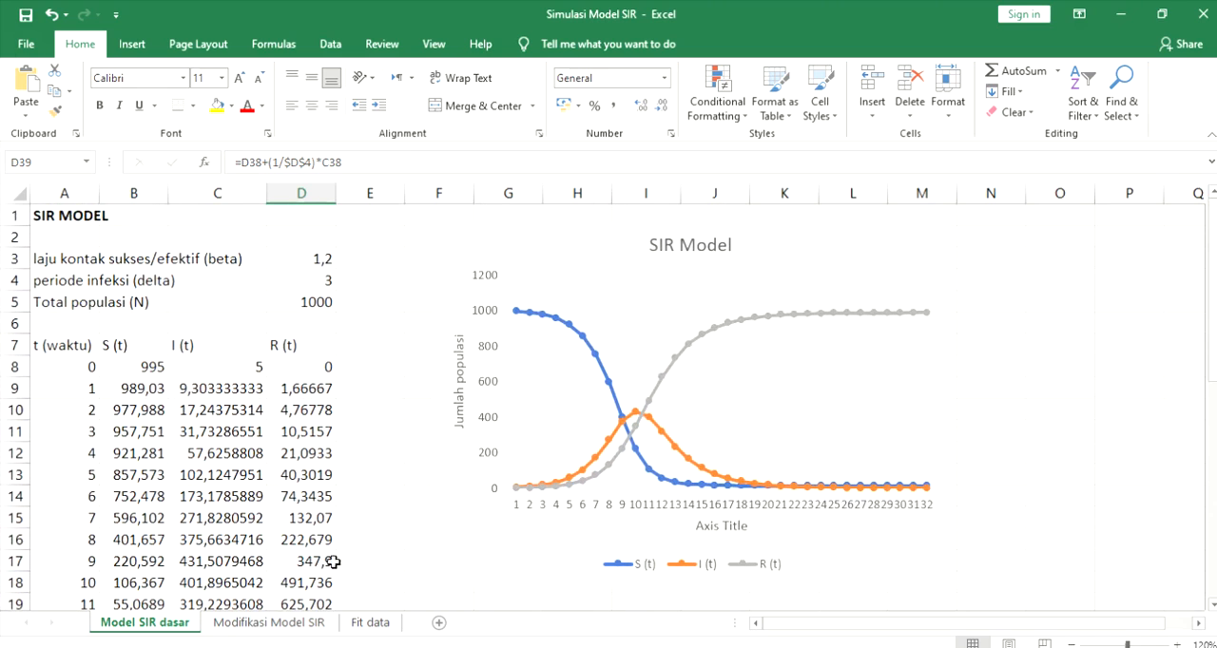
{"action": "left_click", "coordinate": [717, 320]}
{"action": "left_click", "coordinate": [713, 324]}
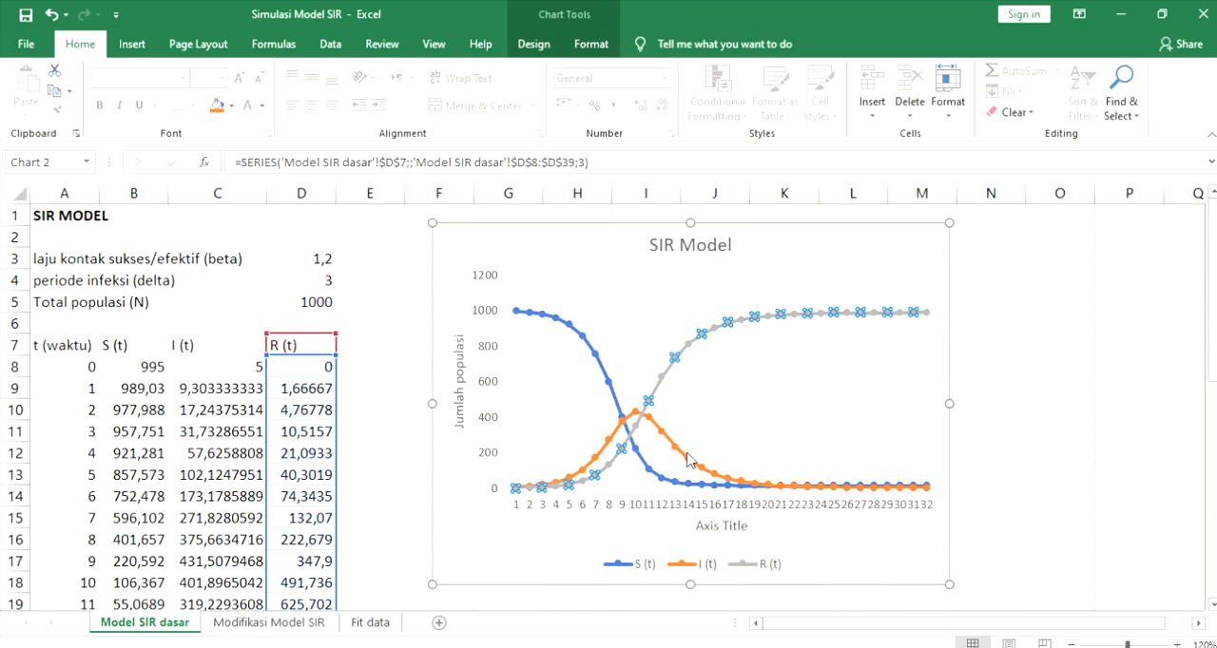
{"action": "left_click", "coordinate": [688, 483]}
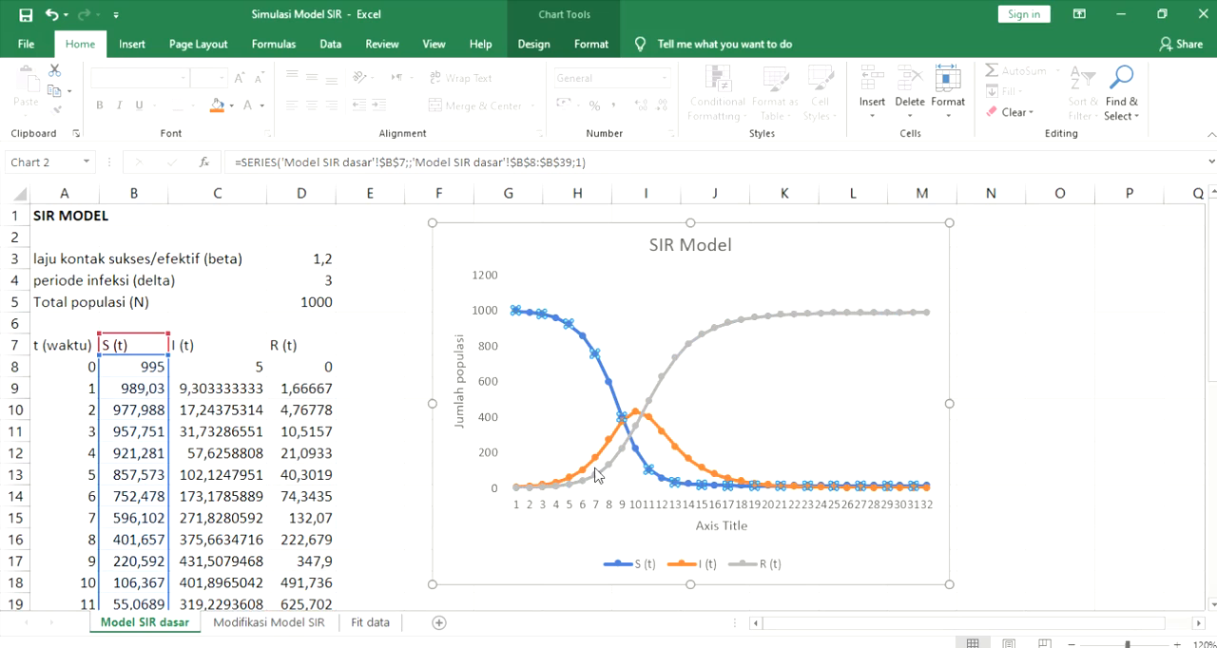
{"action": "left_click", "coordinate": [682, 461]}
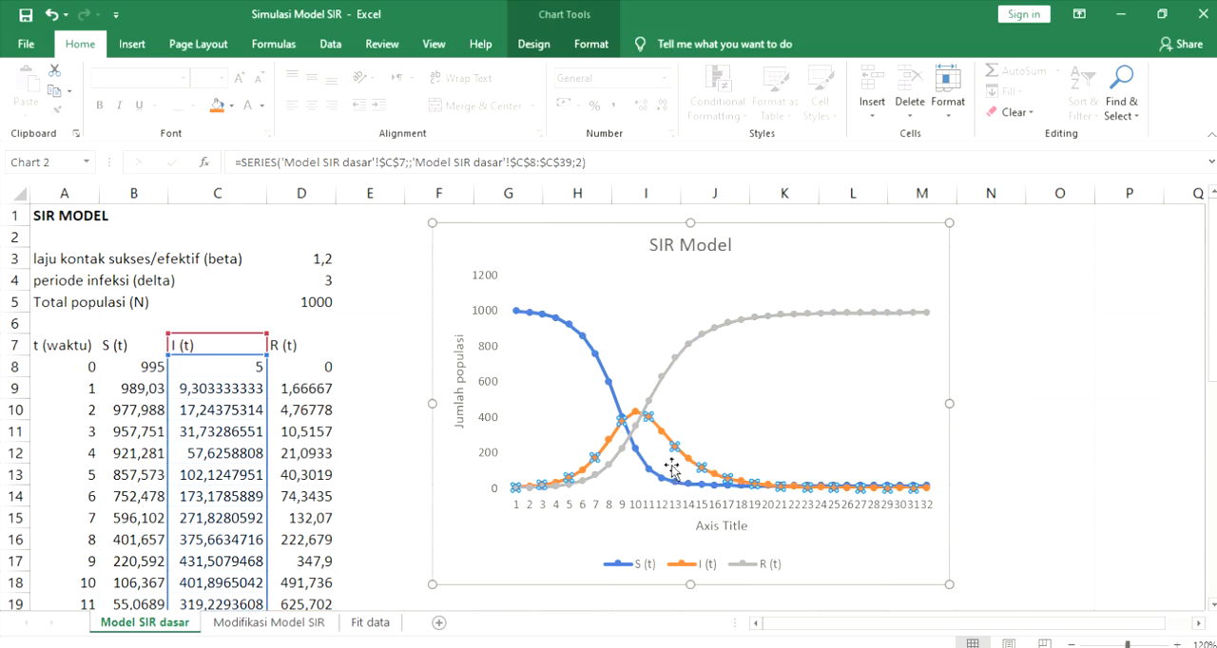
{"action": "scroll", "coordinate": [713, 466], "scroll_direction": "down", "scroll_amount": 1}
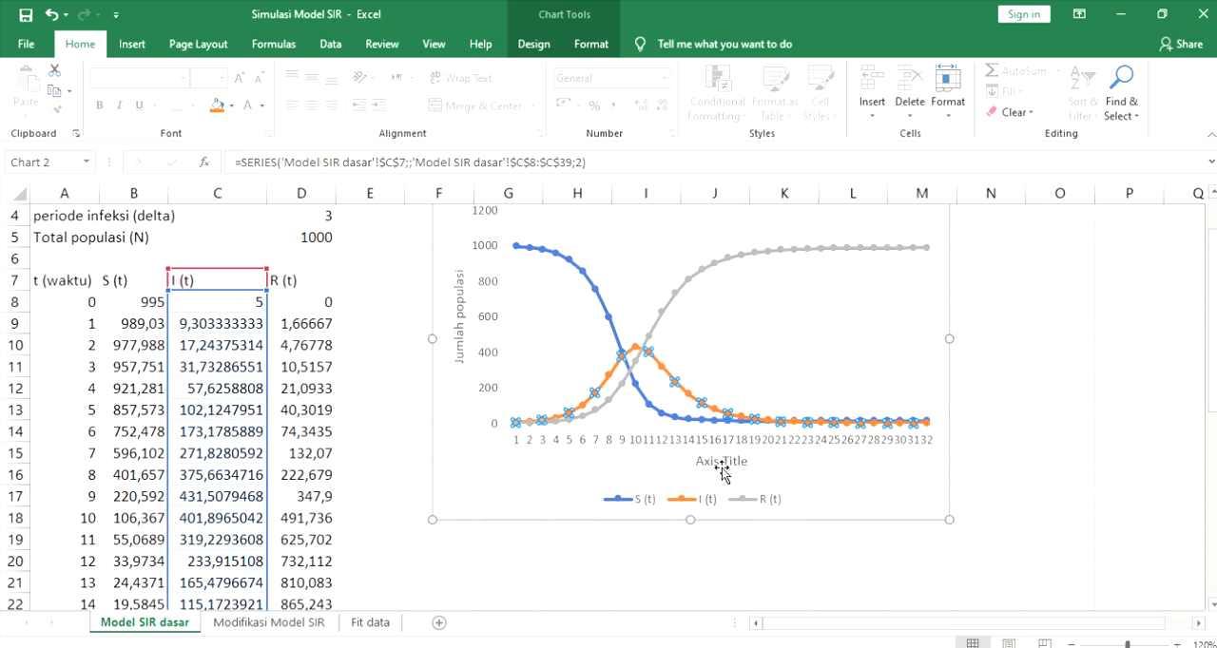
{"action": "left_click", "coordinate": [899, 424]}
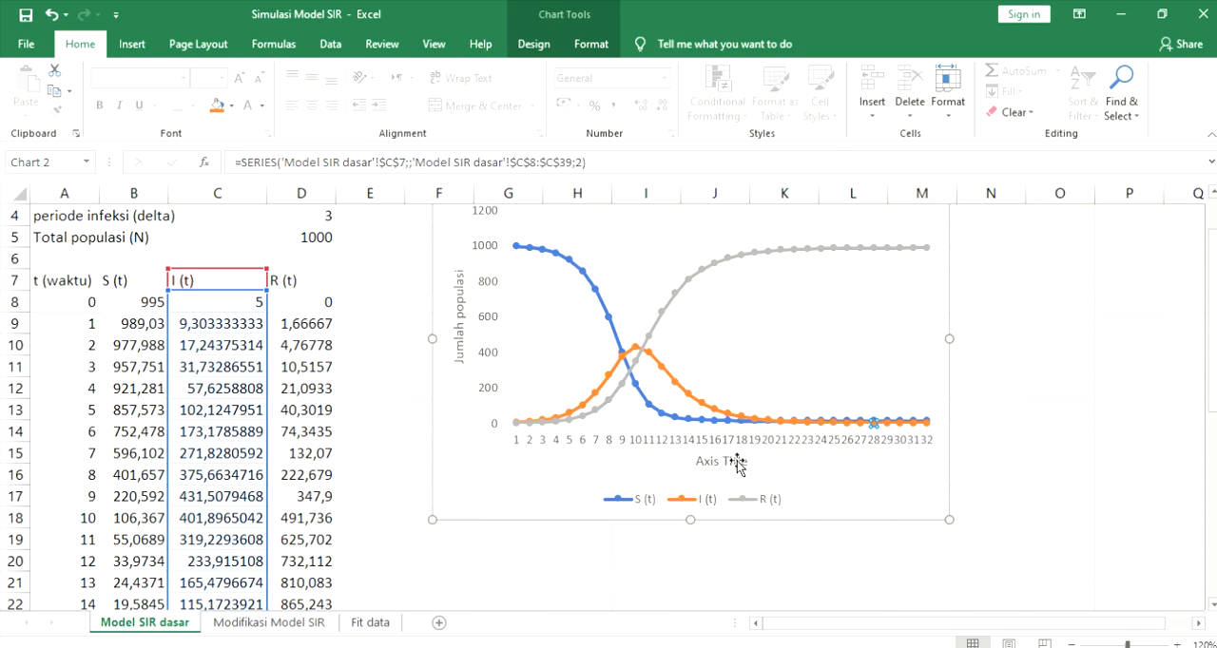
- Open the Modifikasi Model SIR sheet and enlarge its view to 130%
{"action": "scroll", "coordinate": [441, 536], "scroll_direction": "down", "scroll_amount": 1}
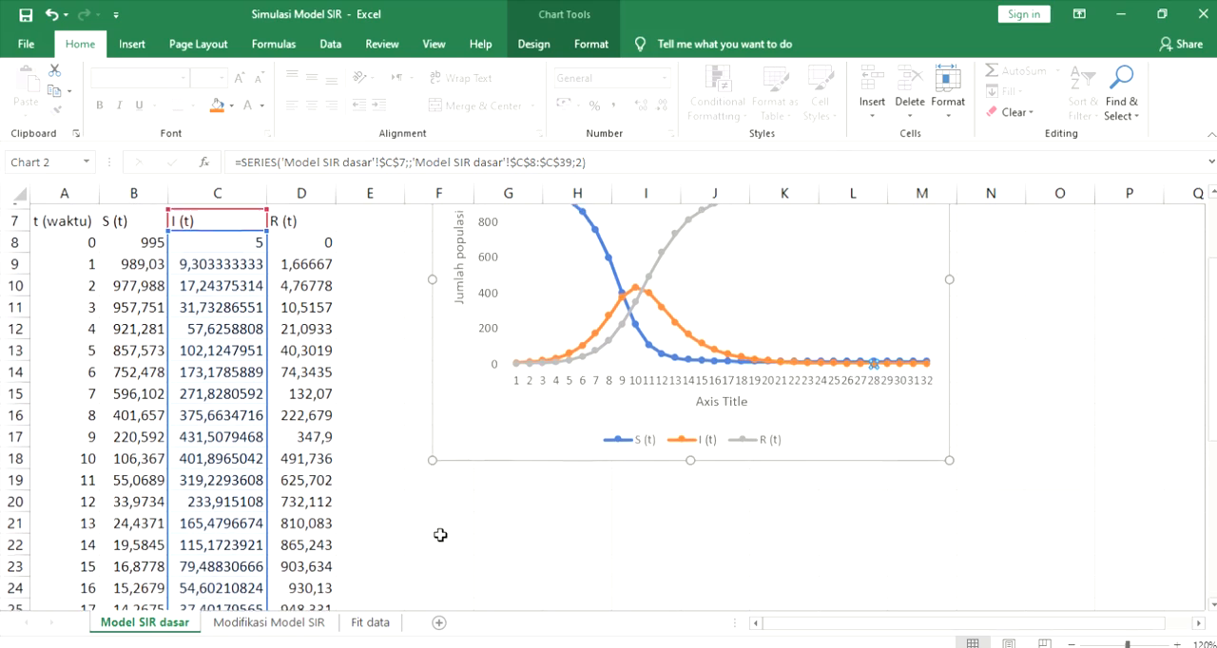
{"action": "left_click", "coordinate": [273, 623]}
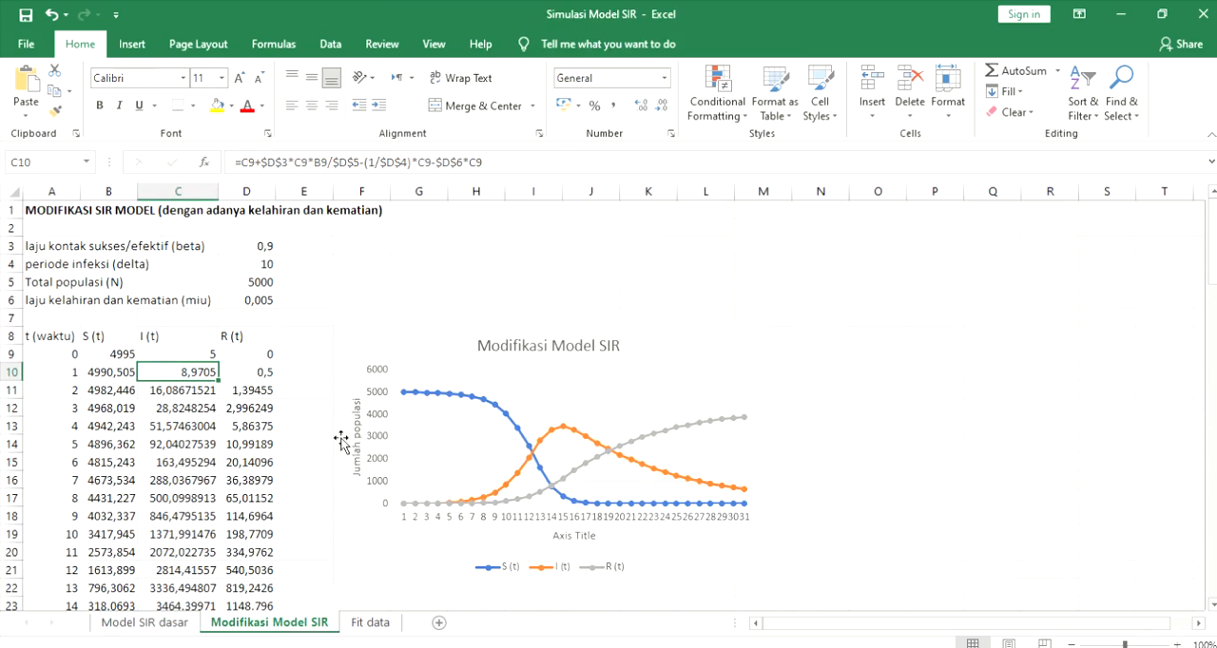
{"action": "left_click", "coordinate": [1177, 644]}
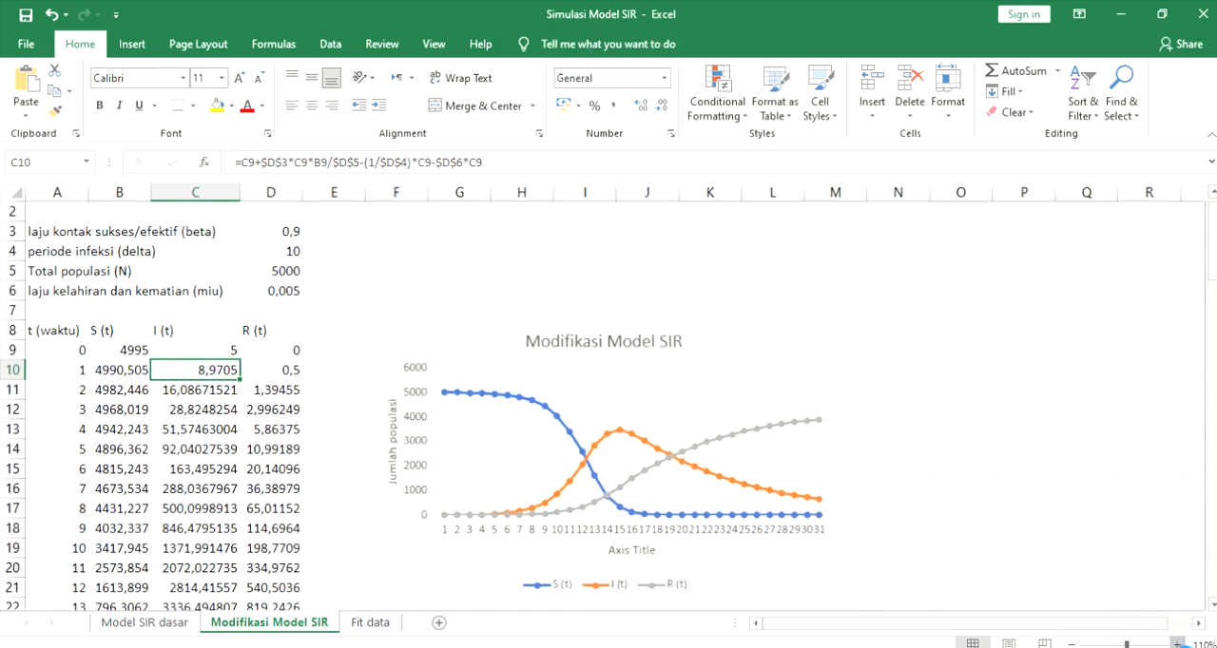
{"action": "left_click", "coordinate": [1177, 643]}
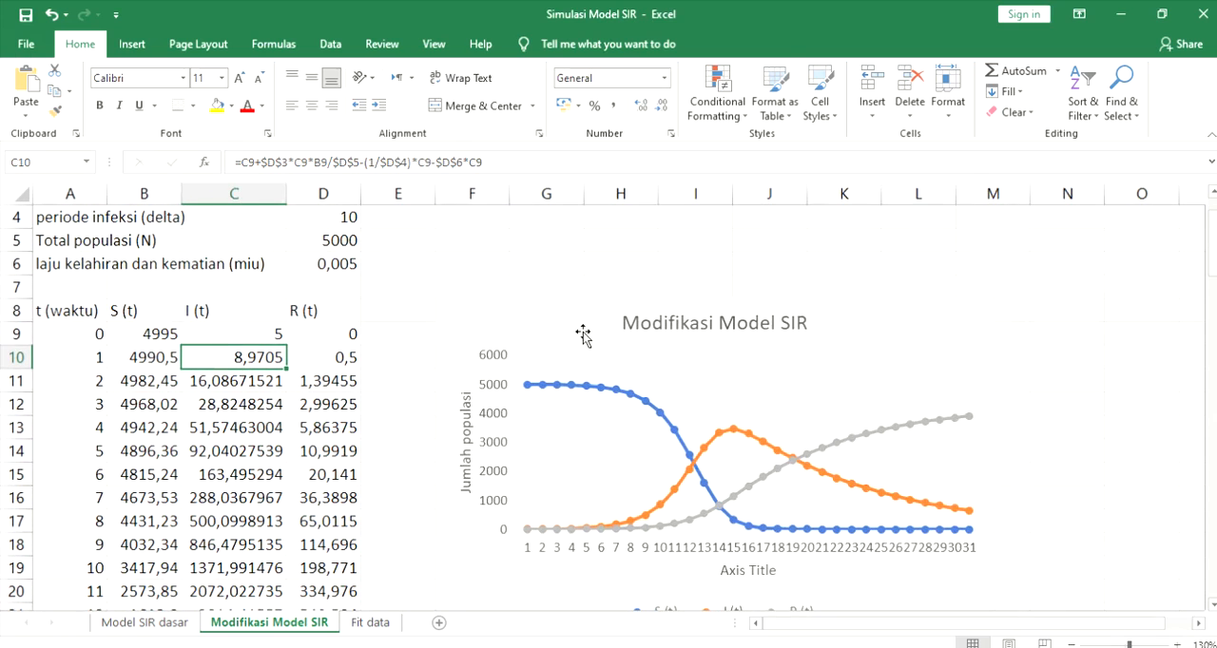
- Move the Modifikasi Model SIR chart up beside the parameter block, level with rows 2 to 16, and deselect it
{"action": "left_click", "coordinate": [599, 344]}
{"action": "scroll", "coordinate": [590, 323], "scroll_direction": "up", "scroll_amount": 1}
{"action": "scroll", "coordinate": [591, 324], "scroll_direction": "up", "scroll_amount": 1}
{"action": "left_click_drag", "start_coordinate": [568, 335], "coordinate": [590, 259]}
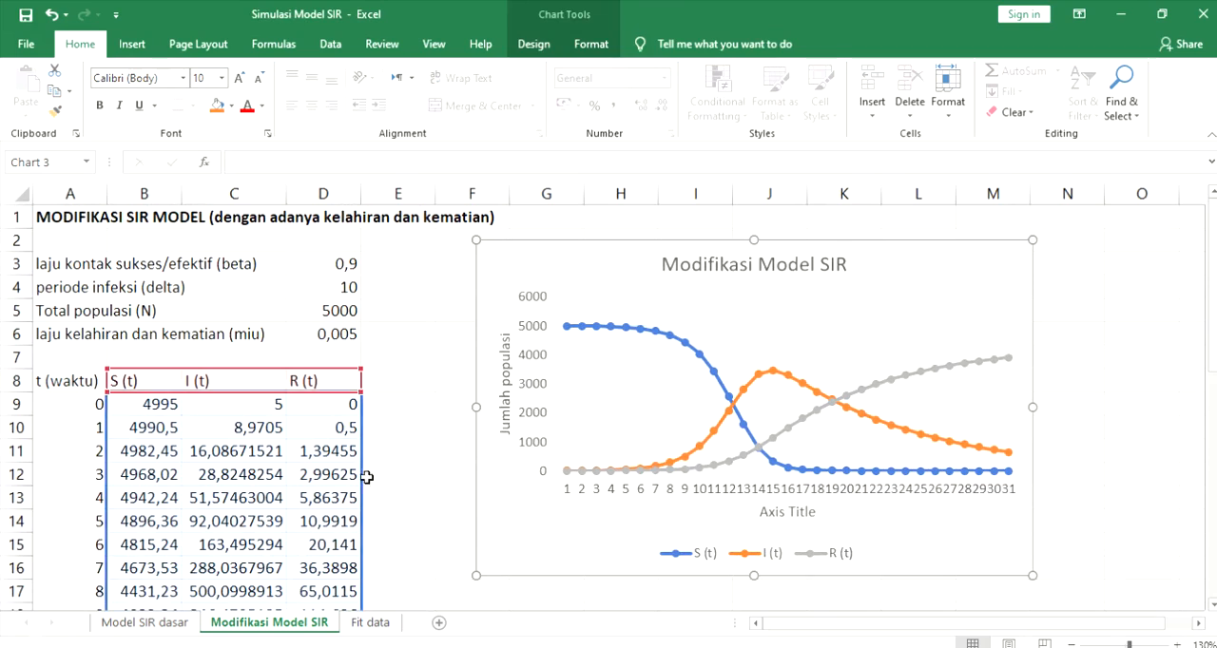
{"action": "left_click", "coordinate": [379, 451]}
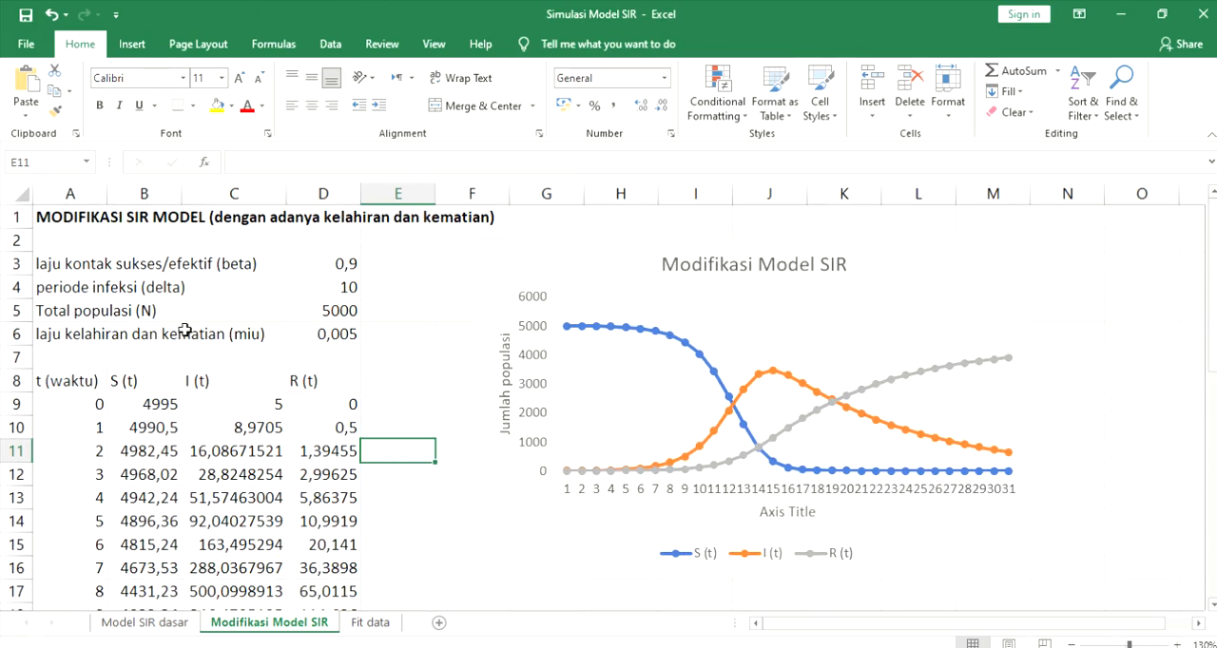
- Review the birth and death rate (miu) parameter in row 6 and the initial I(t) and S(t) entries in row 9
{"action": "left_click", "coordinate": [84, 335]}
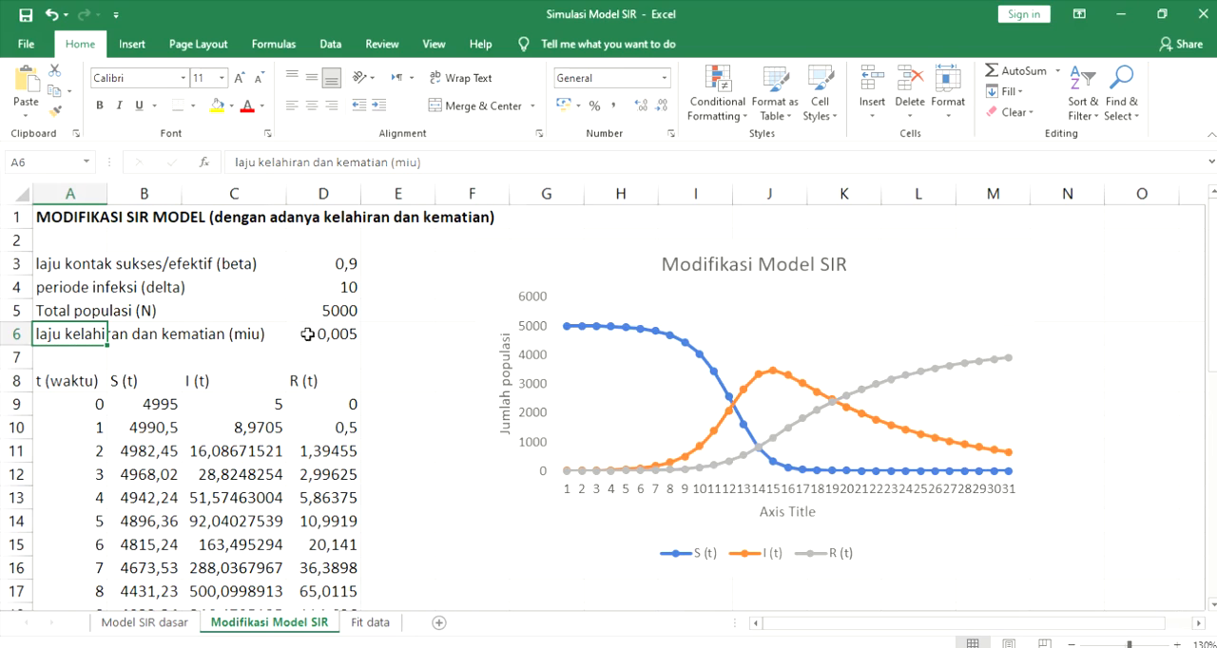
{"action": "left_click", "coordinate": [335, 337]}
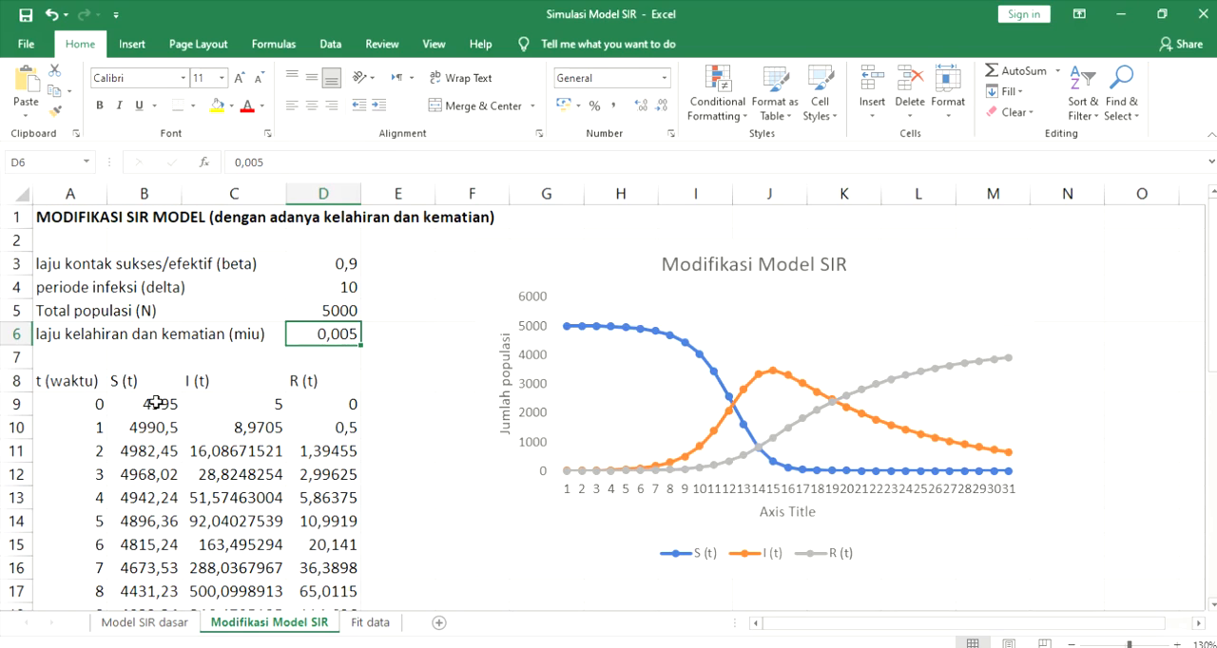
{"action": "double_click", "coordinate": [252, 405]}
{"action": "left_click", "coordinate": [141, 407]}
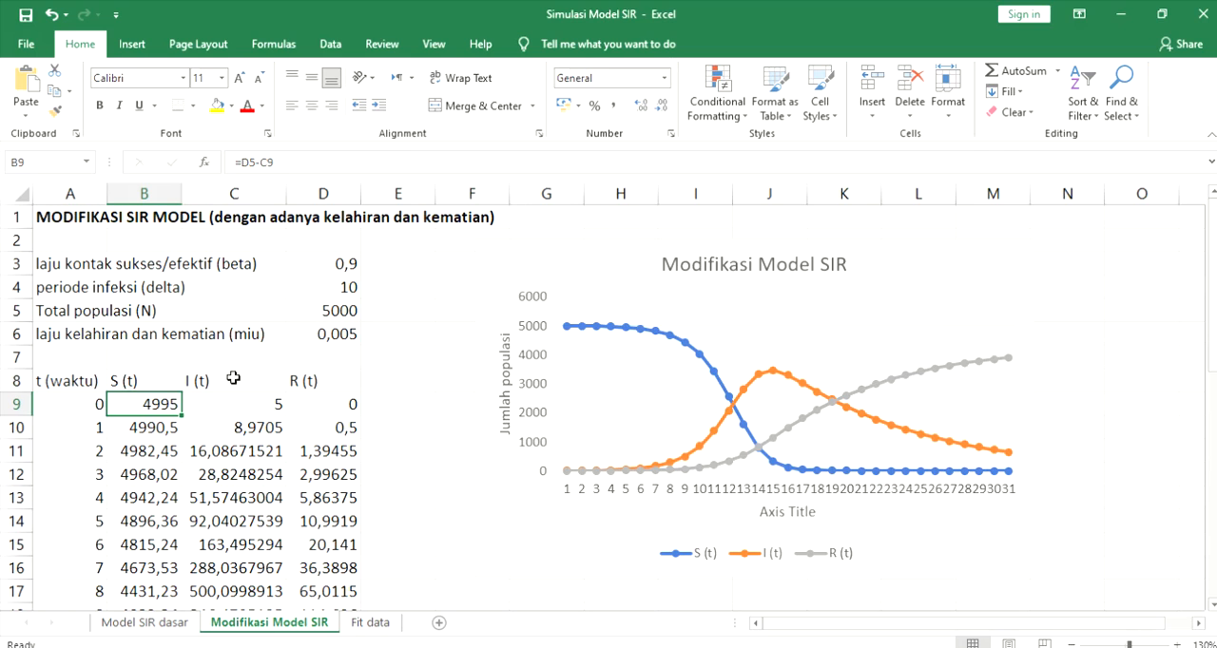
{"action": "double_click", "coordinate": [148, 405]}
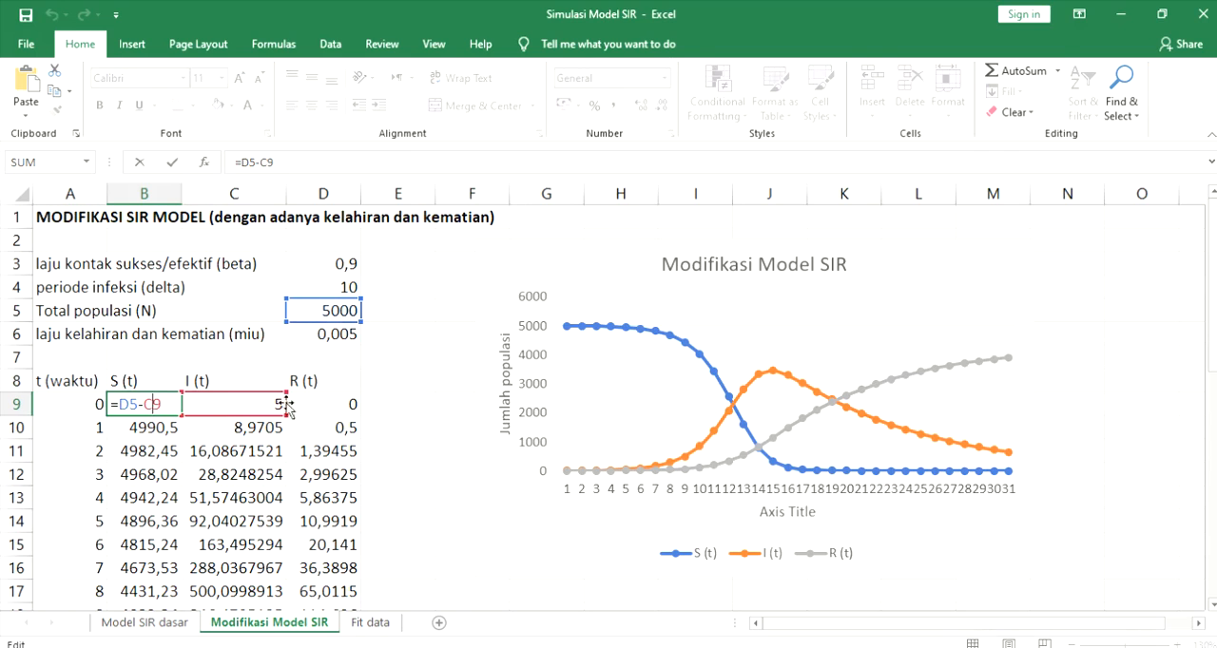
{"action": "key", "text": "Return"}
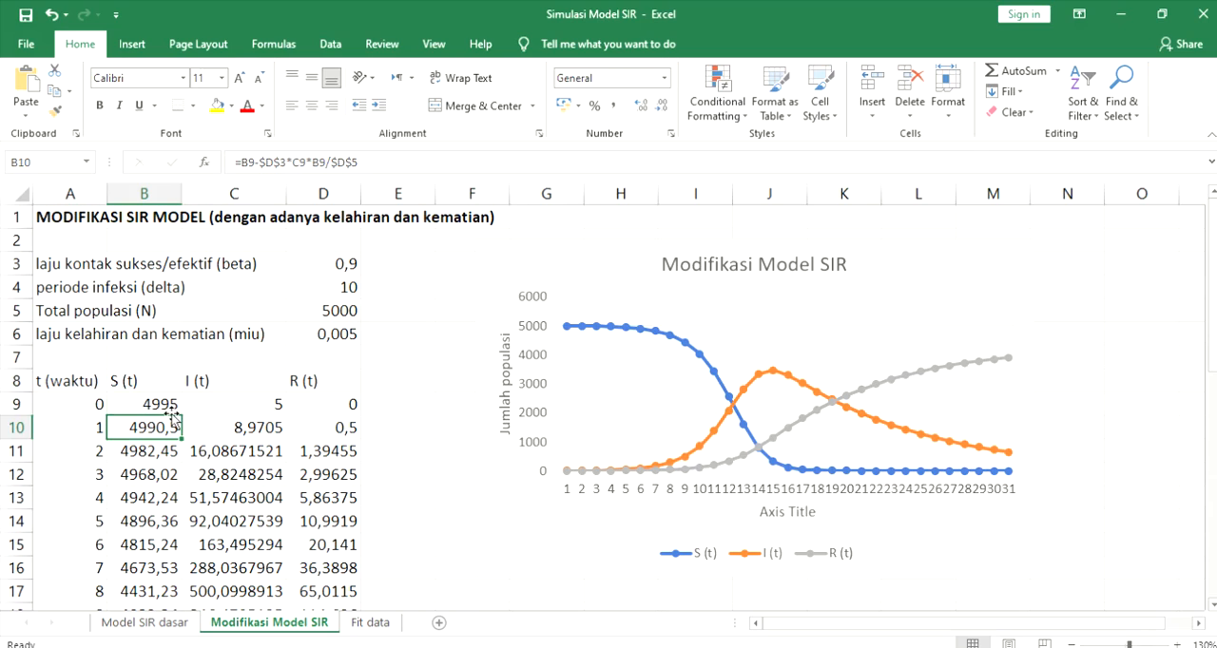
- Inspect the S(t), I(t) and R(t) formulas of time step 1 in row 10 and the cells they reference
{"action": "double_click", "coordinate": [168, 428]}
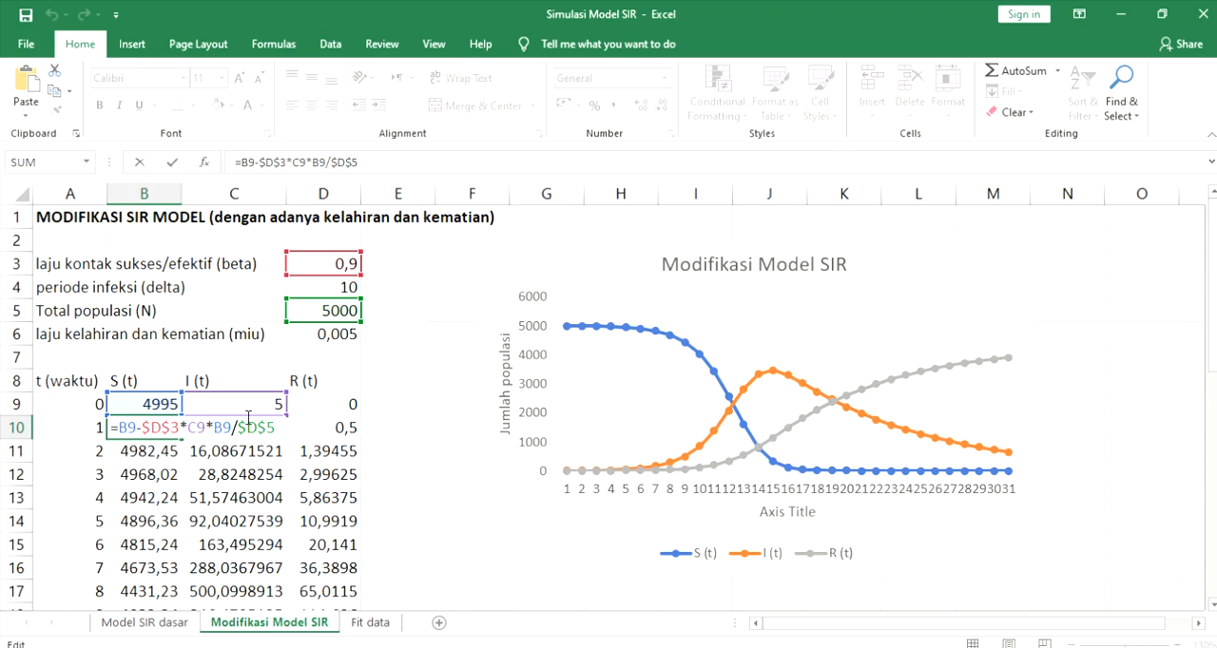
{"action": "key", "text": "Return"}
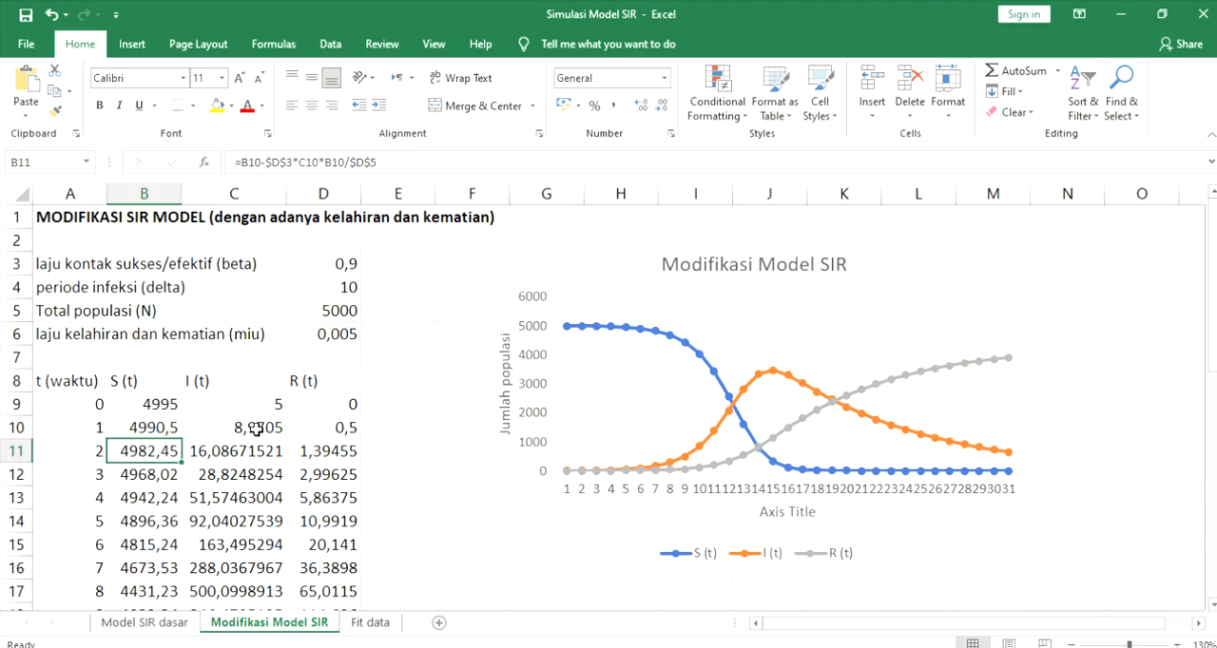
{"action": "double_click", "coordinate": [247, 429]}
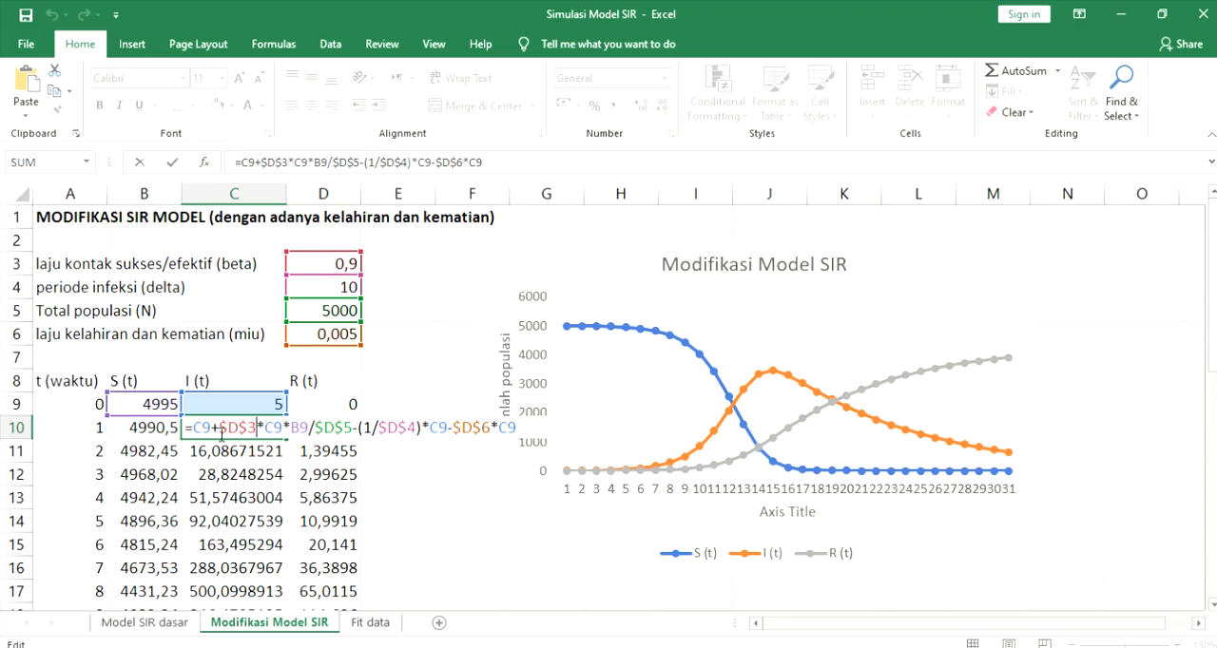
{"action": "key", "text": "Return"}
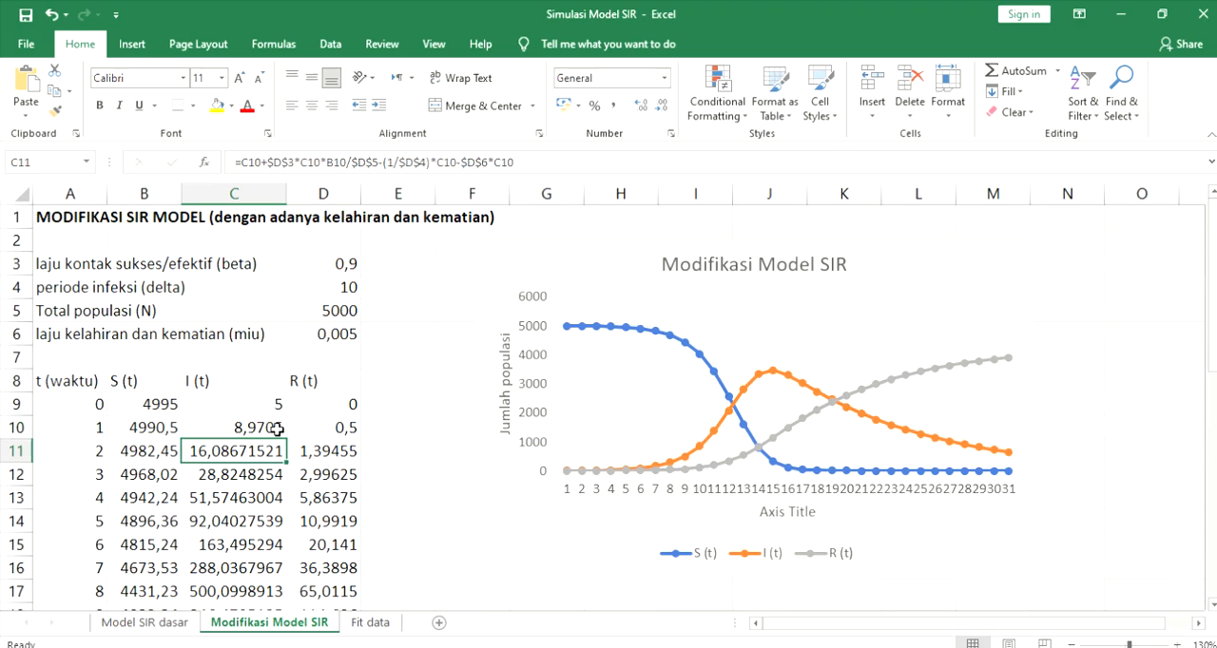
{"action": "double_click", "coordinate": [331, 428]}
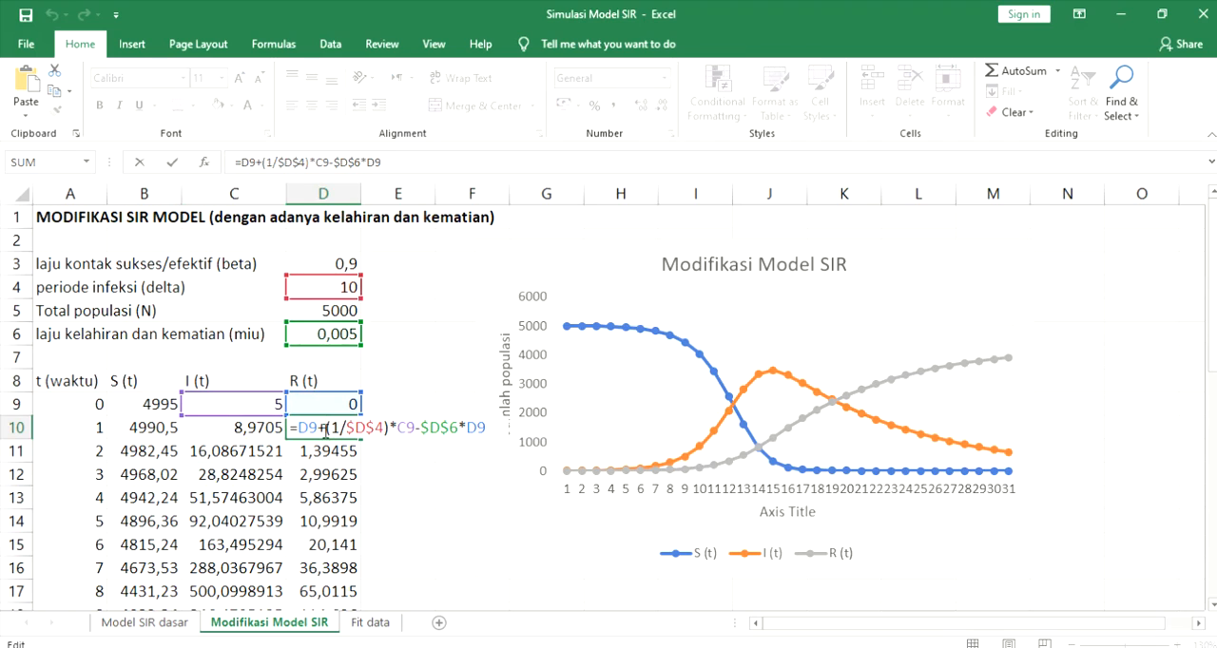
{"action": "key", "text": "Return"}
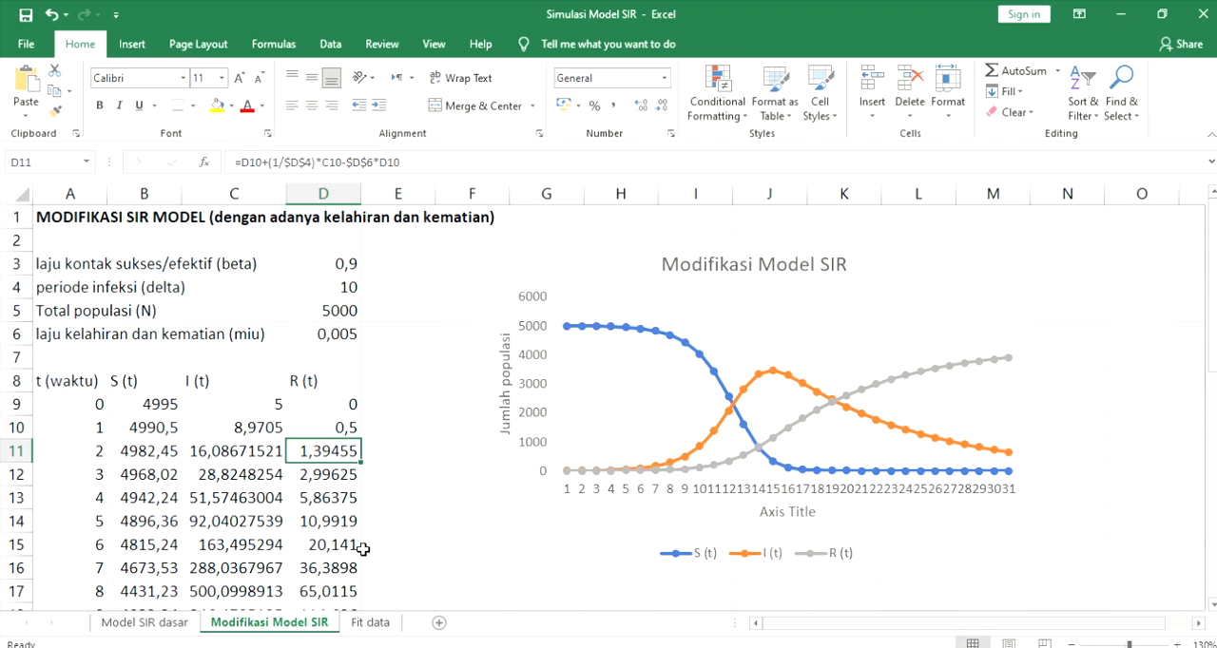
{"action": "double_click", "coordinate": [138, 427]}
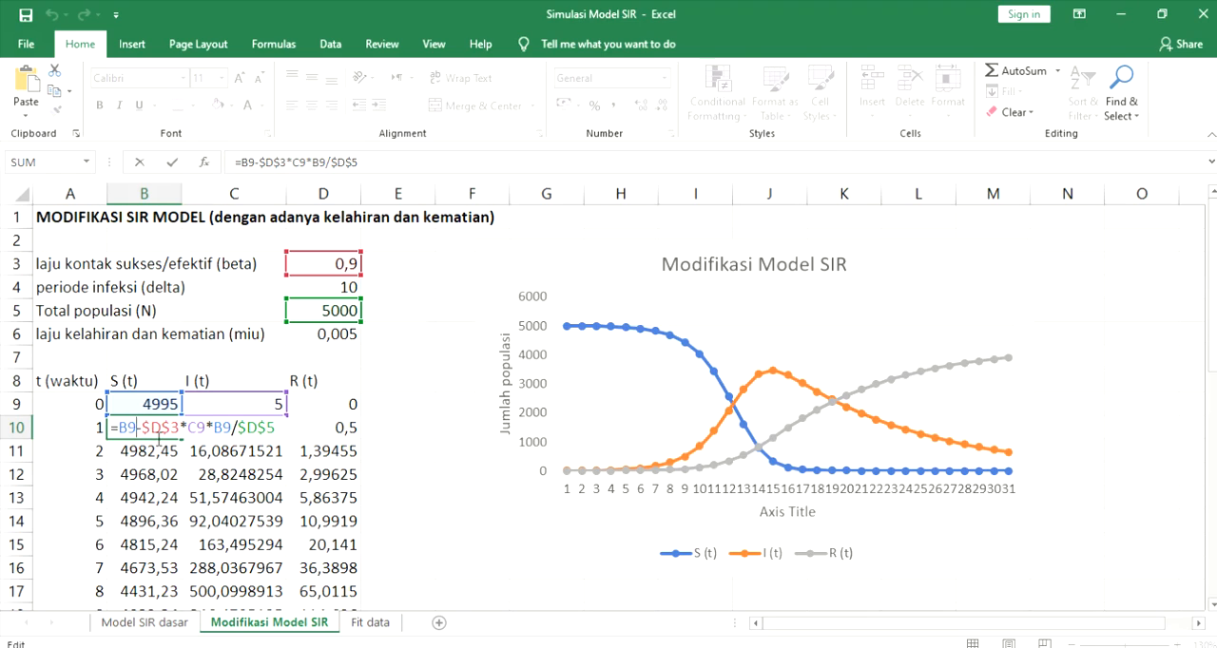
{"action": "key", "text": "Return"}
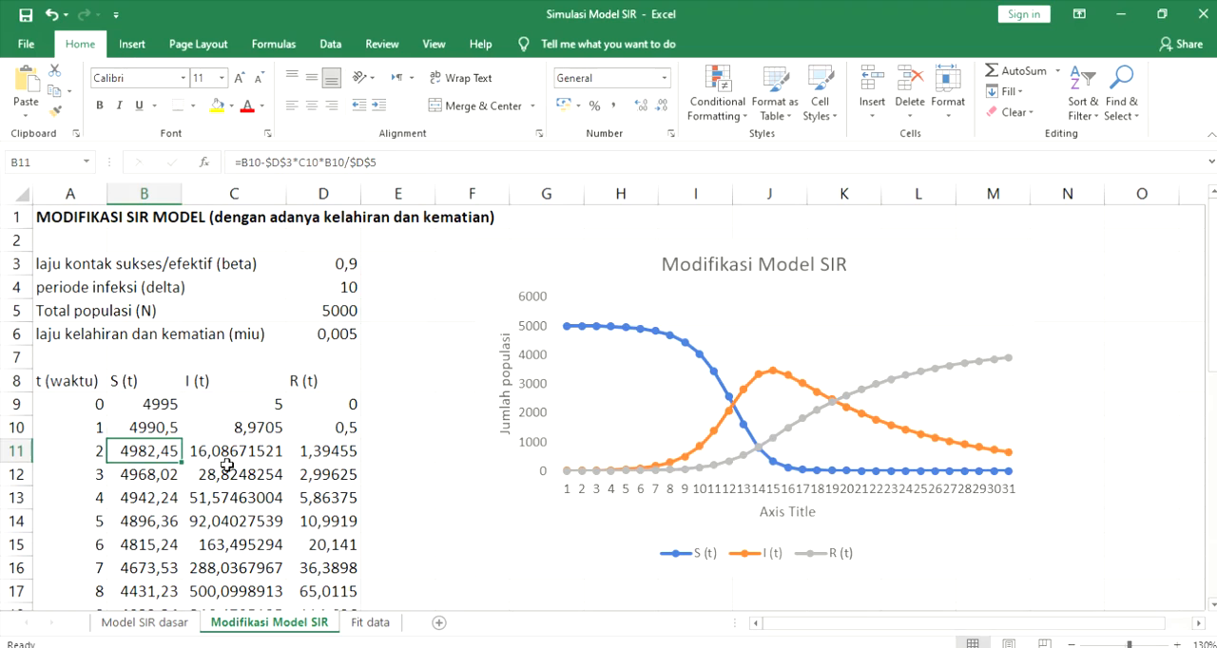
- Examine the Modifikasi Model SIR chart together with its S(t), I(t) and R(t) source columns
{"action": "left_click", "coordinate": [599, 285]}
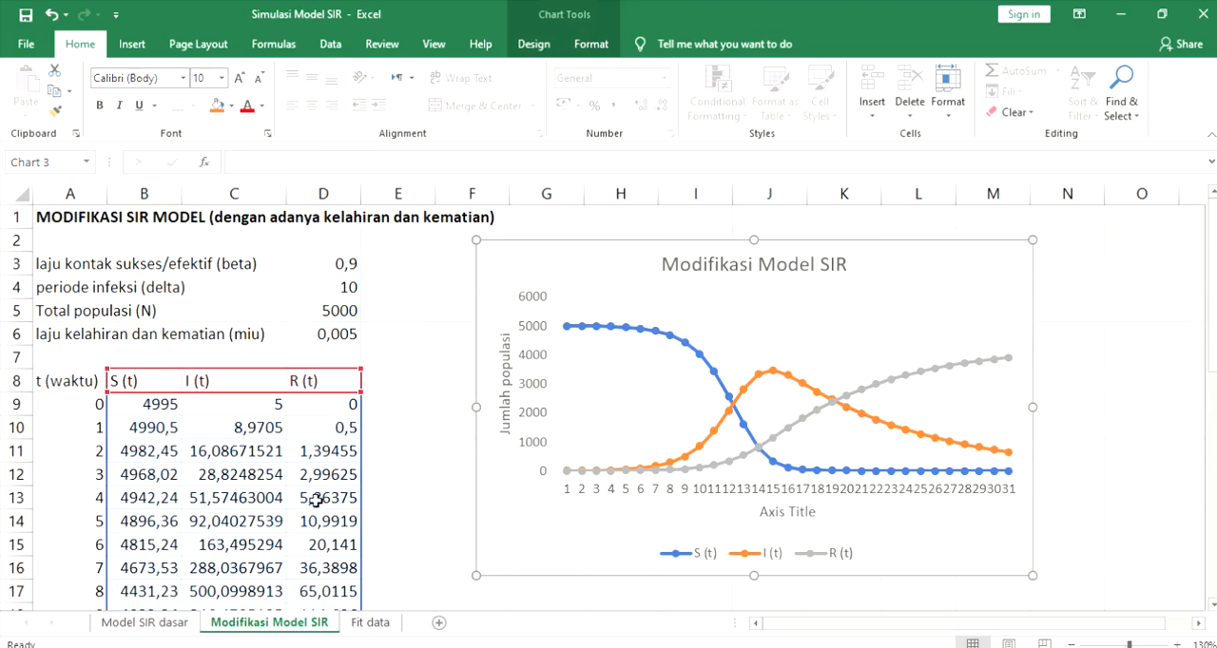
{"action": "scroll", "coordinate": [326, 506], "scroll_direction": "down", "scroll_amount": 2}
{"action": "scroll", "coordinate": [326, 506], "scroll_direction": "up", "scroll_amount": 2}
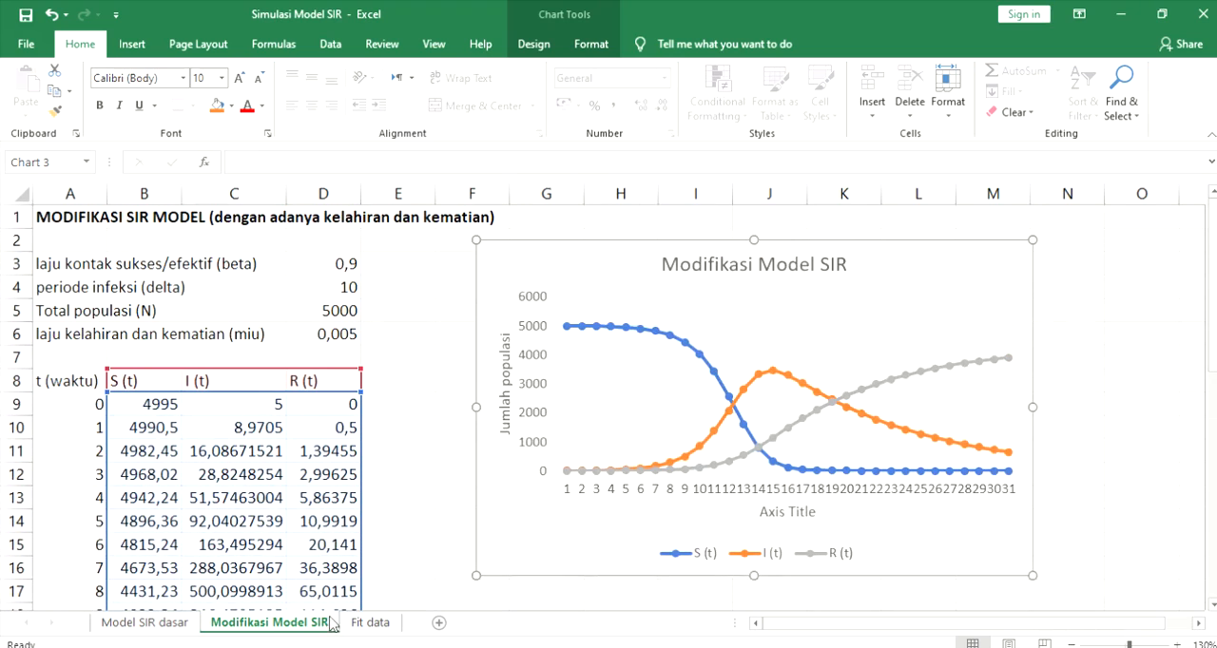
- Open the Fit data sheet and enlarge its view to 120%
{"action": "left_click", "coordinate": [368, 622]}
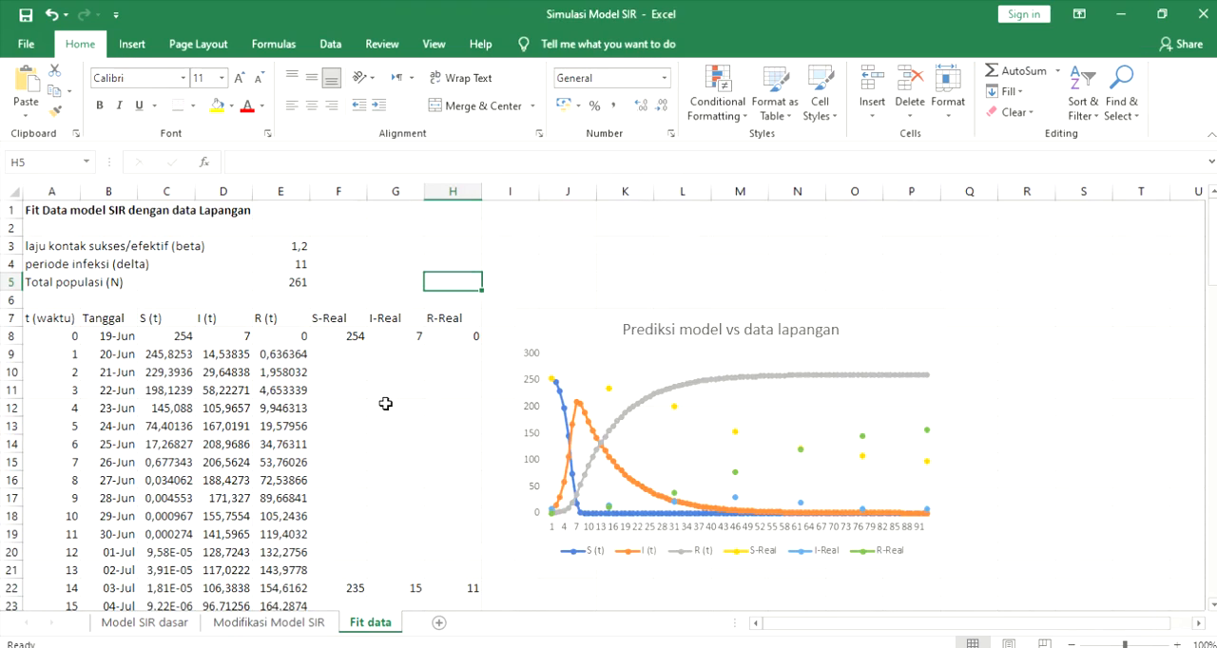
{"action": "left_click", "coordinate": [1176, 637]}
{"action": "left_click", "coordinate": [1176, 637]}
{"action": "scroll", "coordinate": [927, 607], "scroll_direction": "up", "scroll_amount": 1}
- Move the Prediksi model vs data lapangan chart up beside the parameters and table headers, keeping the sheet at 120% zoom
{"action": "left_click_drag", "start_coordinate": [684, 363], "coordinate": [675, 249]}
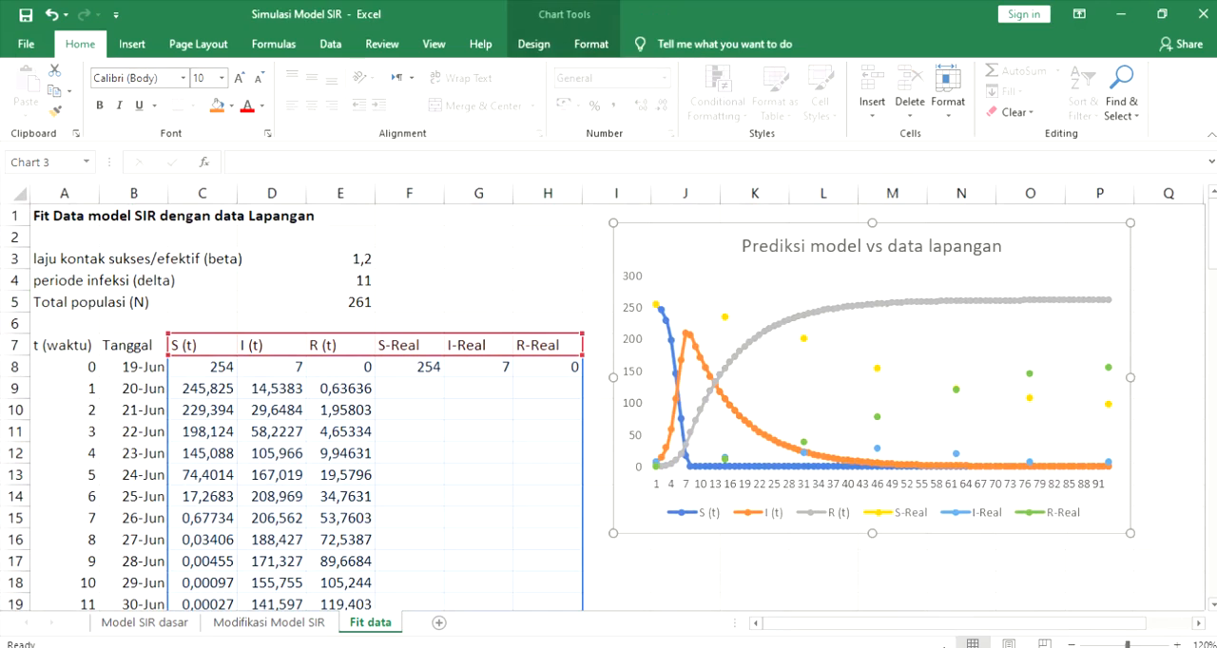
{"action": "left_click", "coordinate": [1046, 582]}
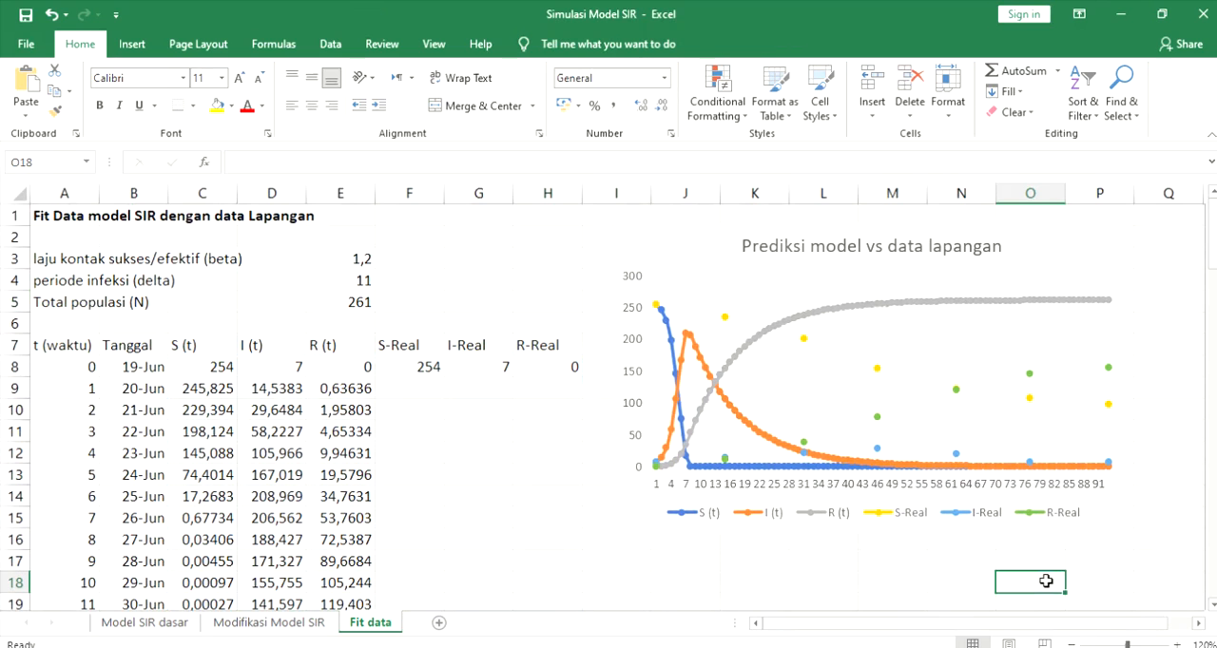
{"action": "left_click", "coordinate": [1179, 644]}
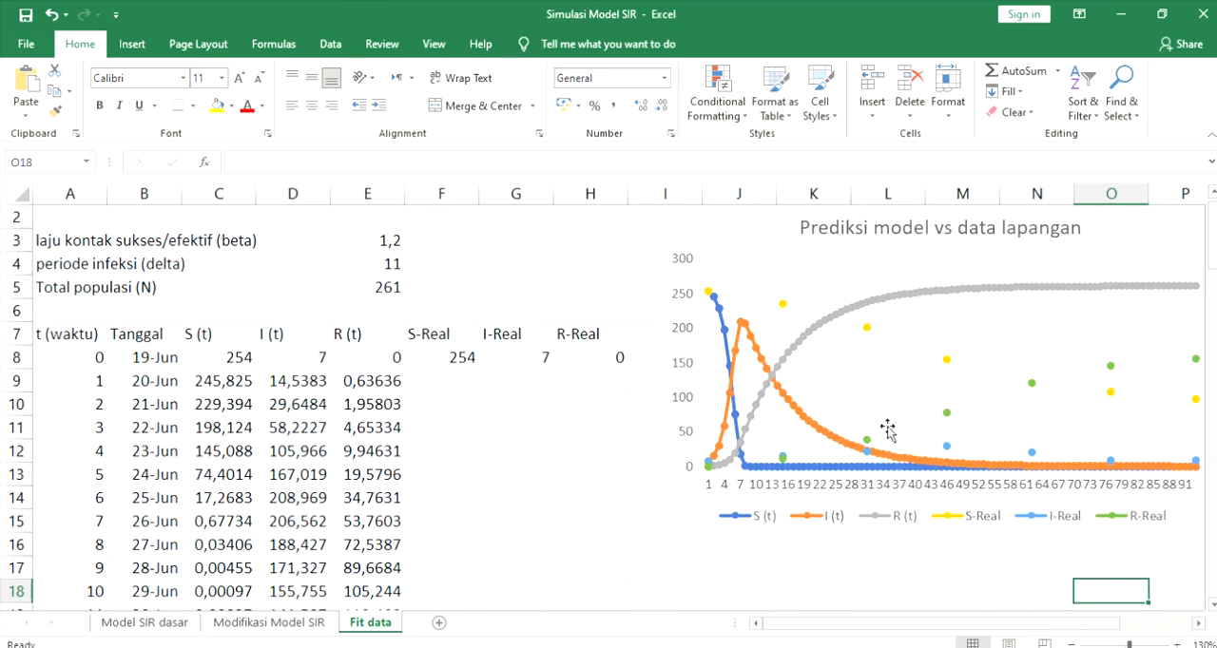
{"action": "left_click", "coordinate": [1072, 644]}
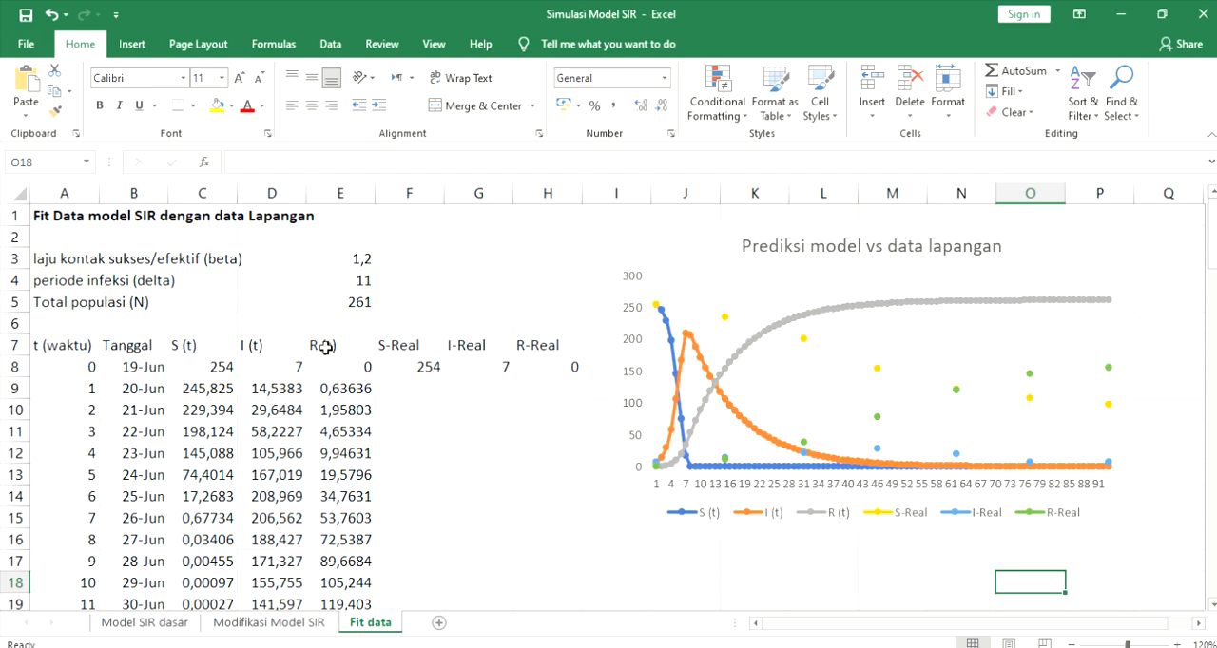
- Review the t (waktu) column of the fit table from its first time step in A8 to its last row
{"action": "left_click", "coordinate": [81, 370]}
{"action": "scroll", "coordinate": [73, 463], "scroll_direction": "down", "scroll_amount": 12}
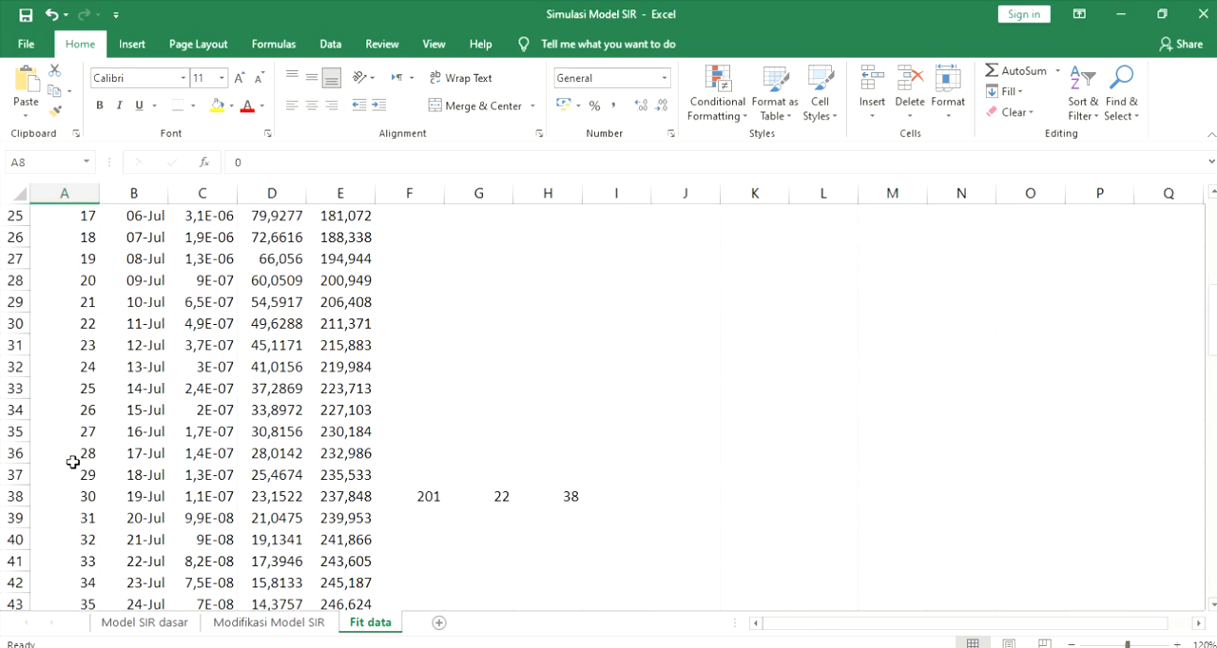
{"action": "scroll", "coordinate": [73, 463], "scroll_direction": "down", "scroll_amount": 18}
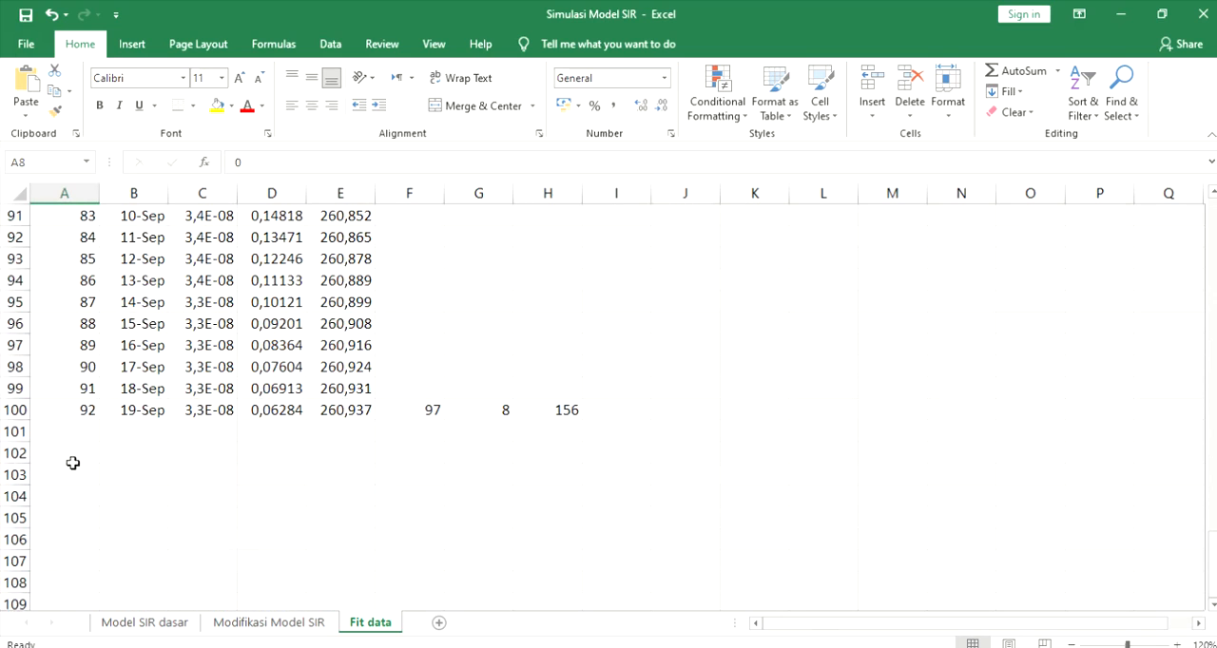
{"action": "scroll", "coordinate": [73, 463], "scroll_direction": "up", "scroll_amount": 19}
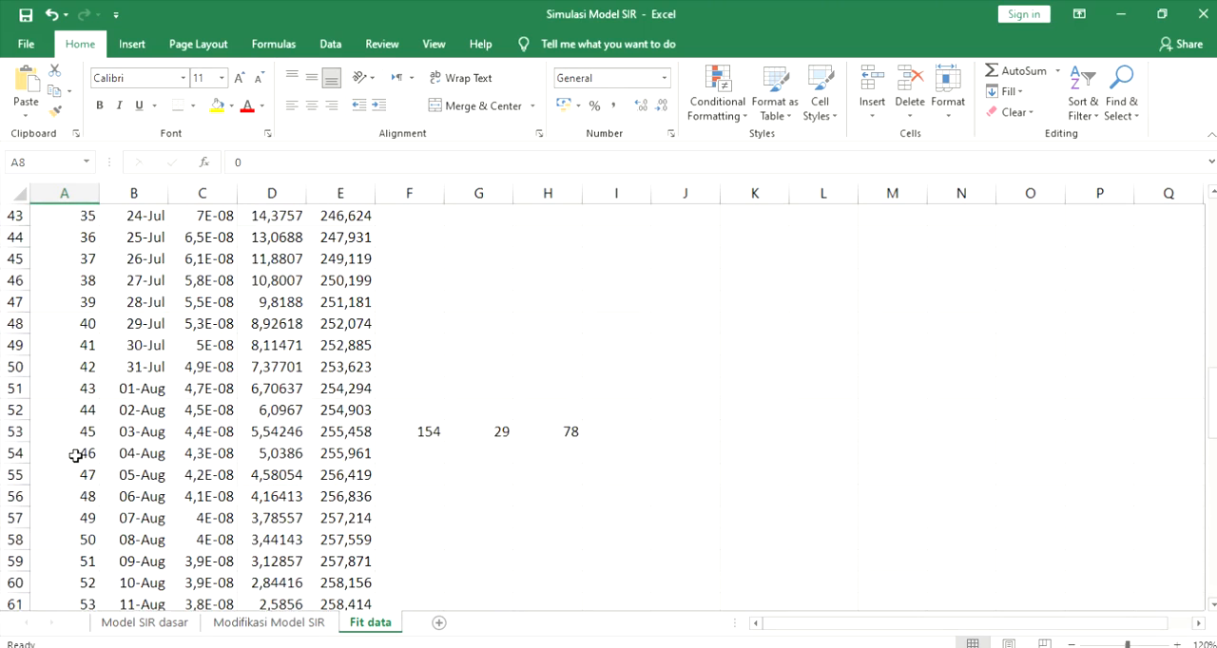
{"action": "scroll", "coordinate": [75, 456], "scroll_direction": "up", "scroll_amount": 11}
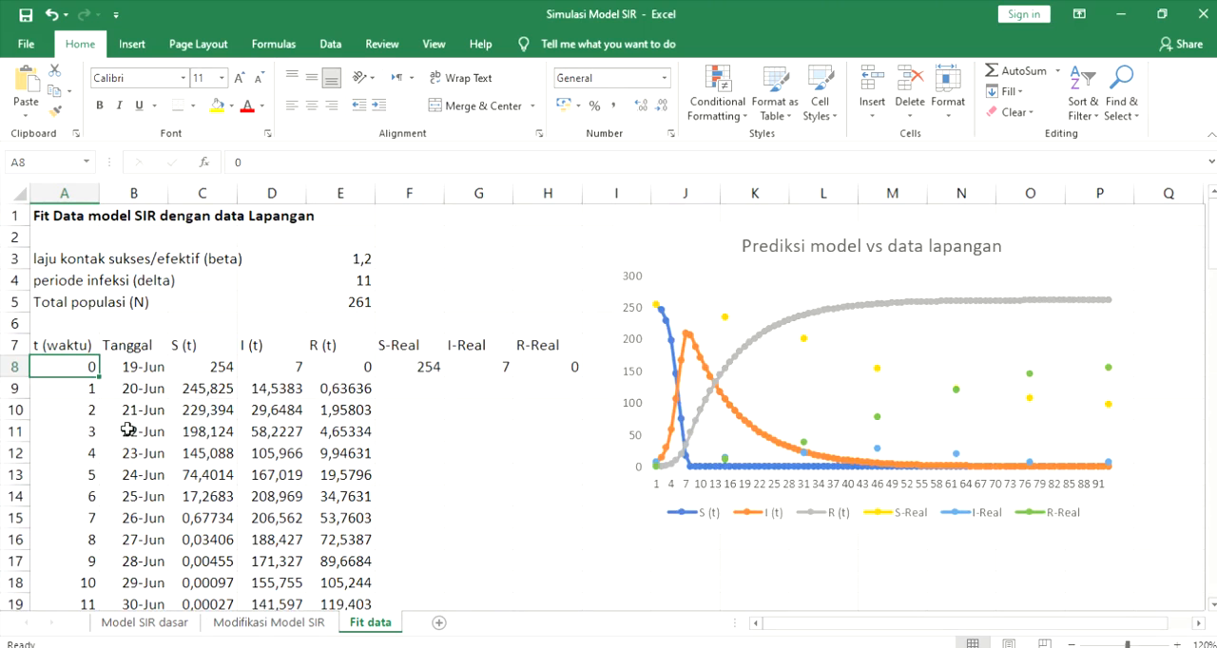
- Review the Tanggal column from the first date in B8 to the last date in B100
{"action": "left_click", "coordinate": [146, 369]}
{"action": "scroll", "coordinate": [140, 404], "scroll_direction": "down", "scroll_amount": 7}
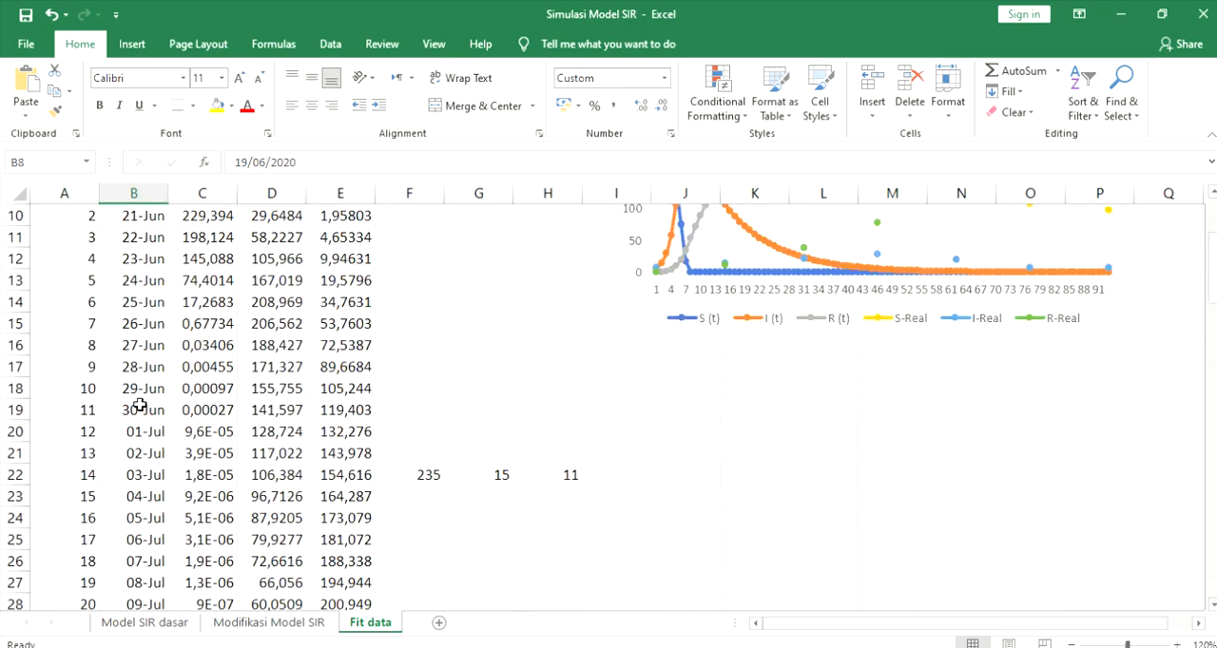
{"action": "scroll", "coordinate": [140, 404], "scroll_direction": "down", "scroll_amount": 20}
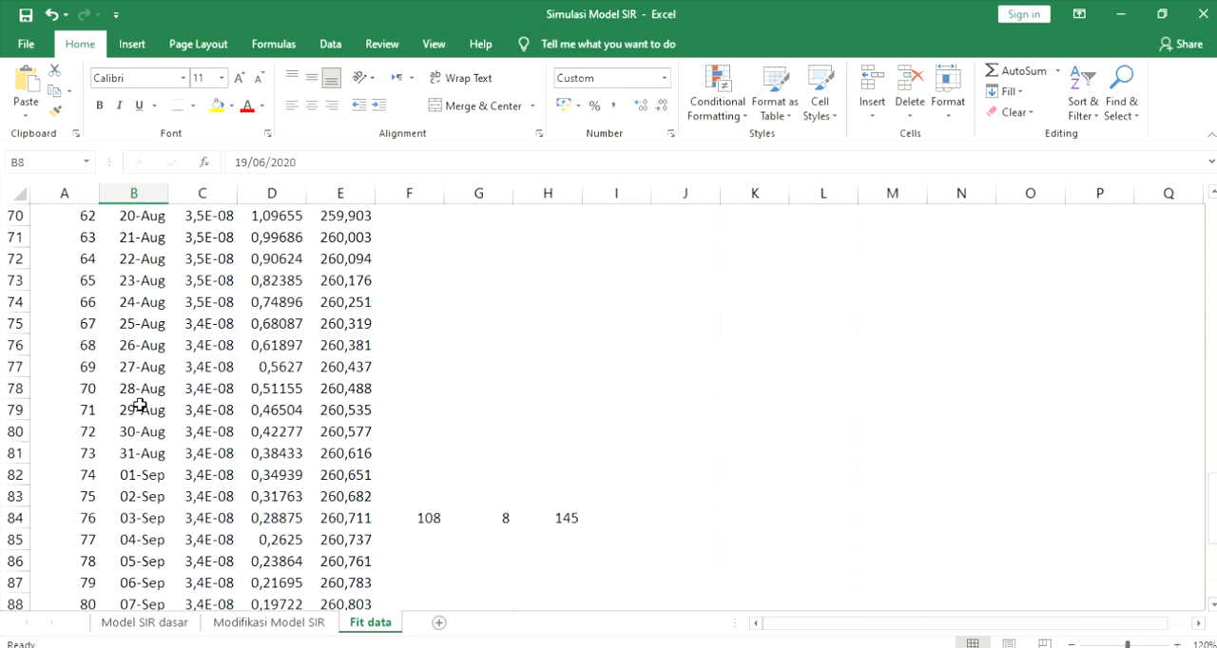
{"action": "scroll", "coordinate": [140, 404], "scroll_direction": "down", "scroll_amount": 4}
{"action": "left_click", "coordinate": [147, 345]}
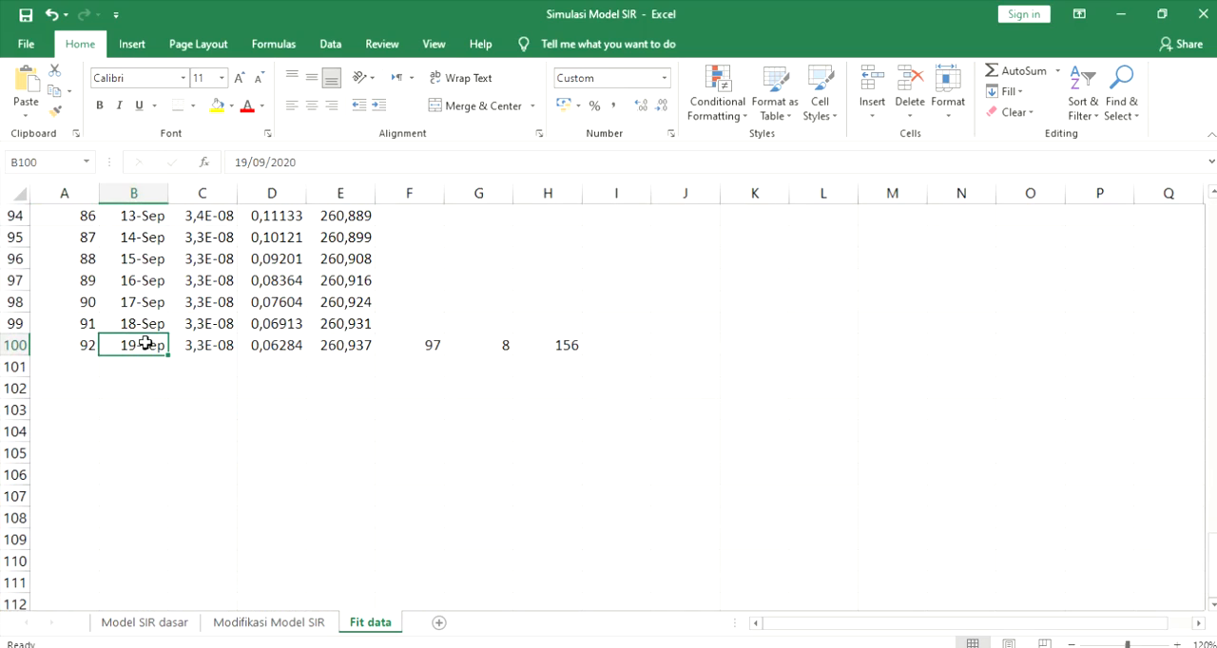
- Review the row 7 headers of the model columns S (t), I (t), R (t) and the field-data columns S-Real, I-Real, R-Real
{"action": "scroll", "coordinate": [209, 357], "scroll_direction": "up", "scroll_amount": 5}
{"action": "scroll", "coordinate": [209, 356], "scroll_direction": "up", "scroll_amount": 20}
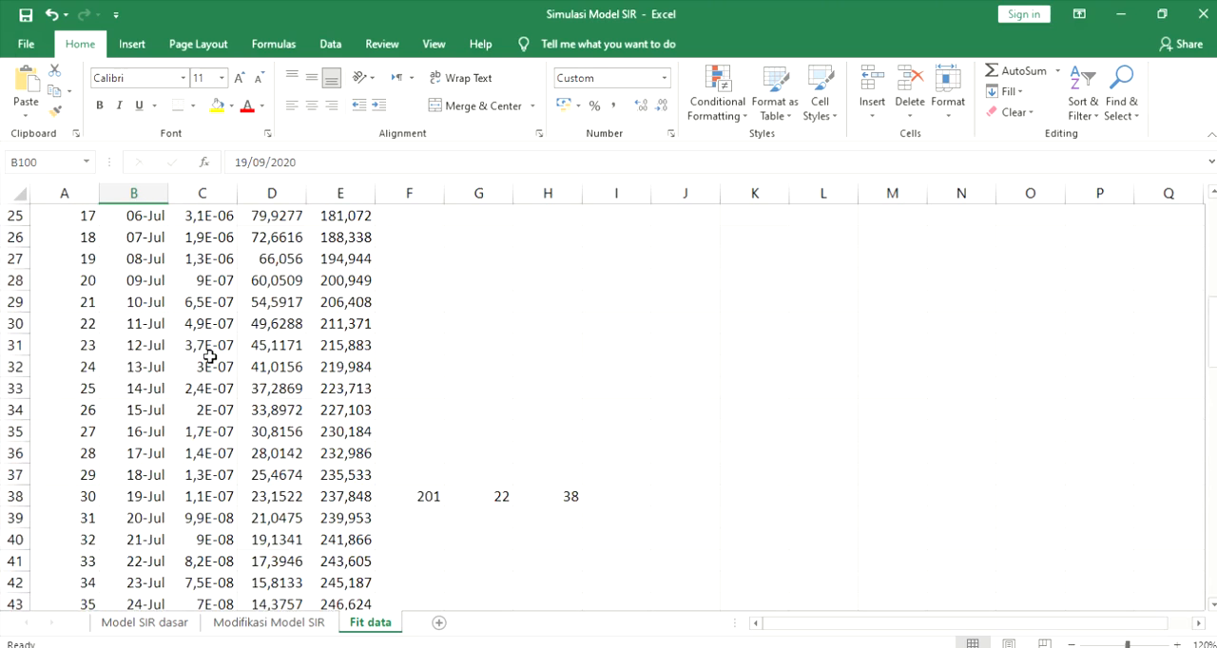
{"action": "scroll", "coordinate": [209, 356], "scroll_direction": "up", "scroll_amount": 3}
{"action": "left_click", "coordinate": [201, 347]}
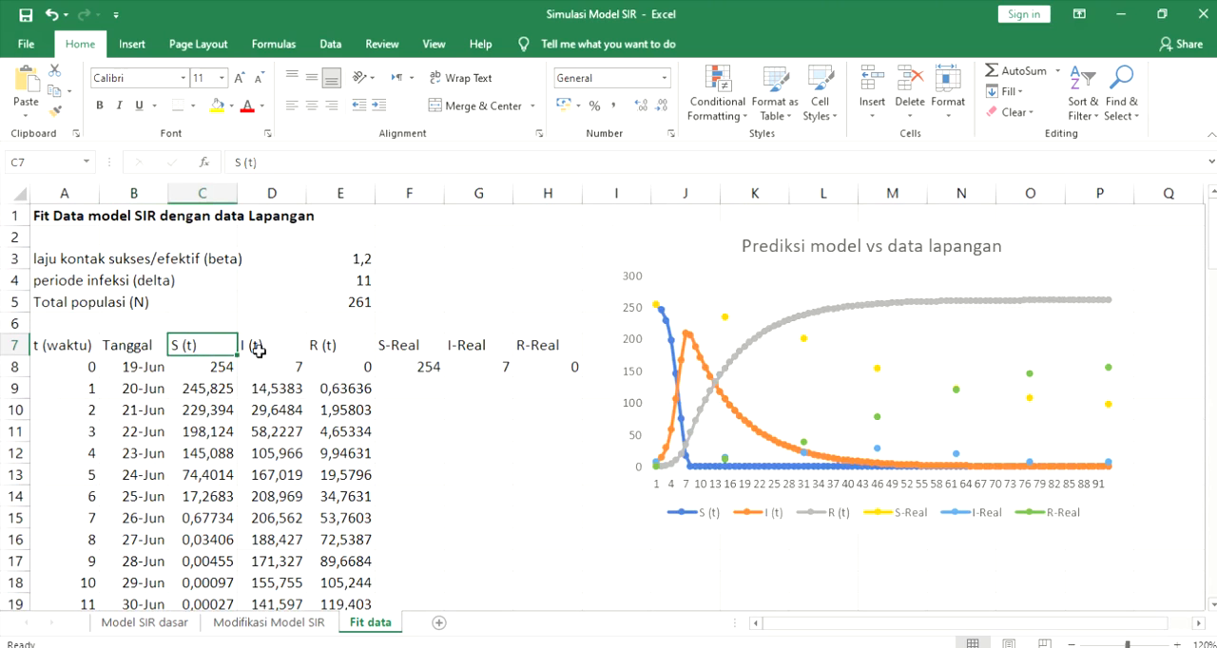
{"action": "left_click", "coordinate": [262, 352]}
{"action": "left_click", "coordinate": [321, 351]}
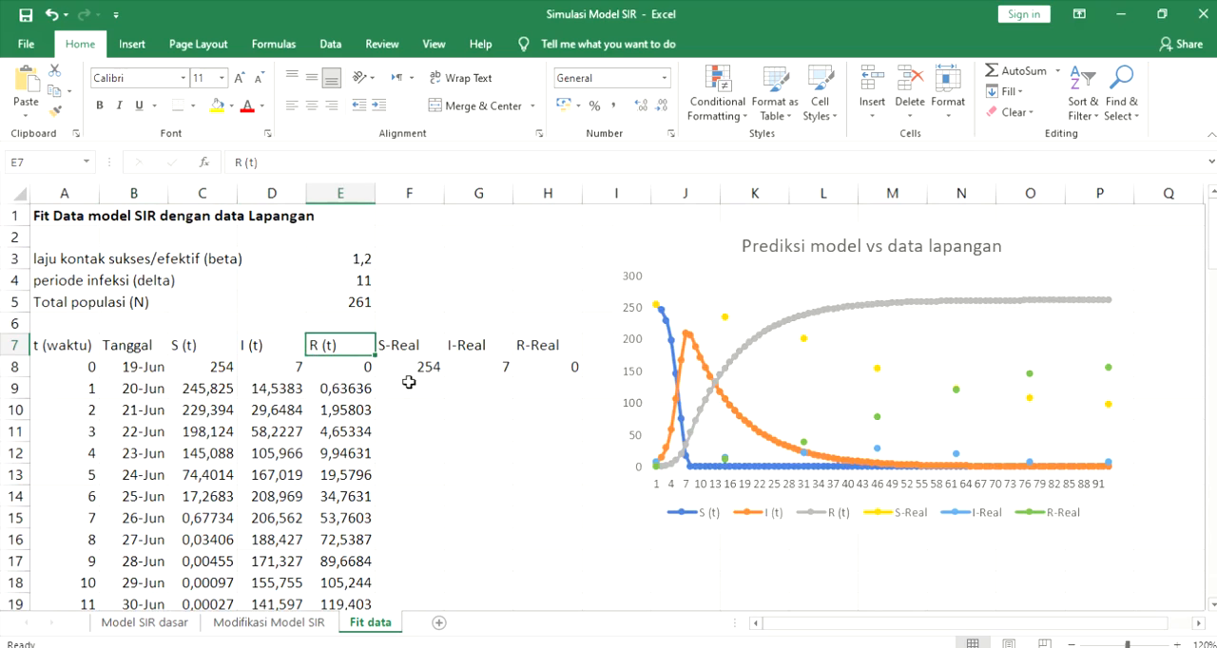
{"action": "left_click", "coordinate": [405, 348]}
{"action": "left_click", "coordinate": [461, 345]}
{"action": "left_click", "coordinate": [540, 343]}
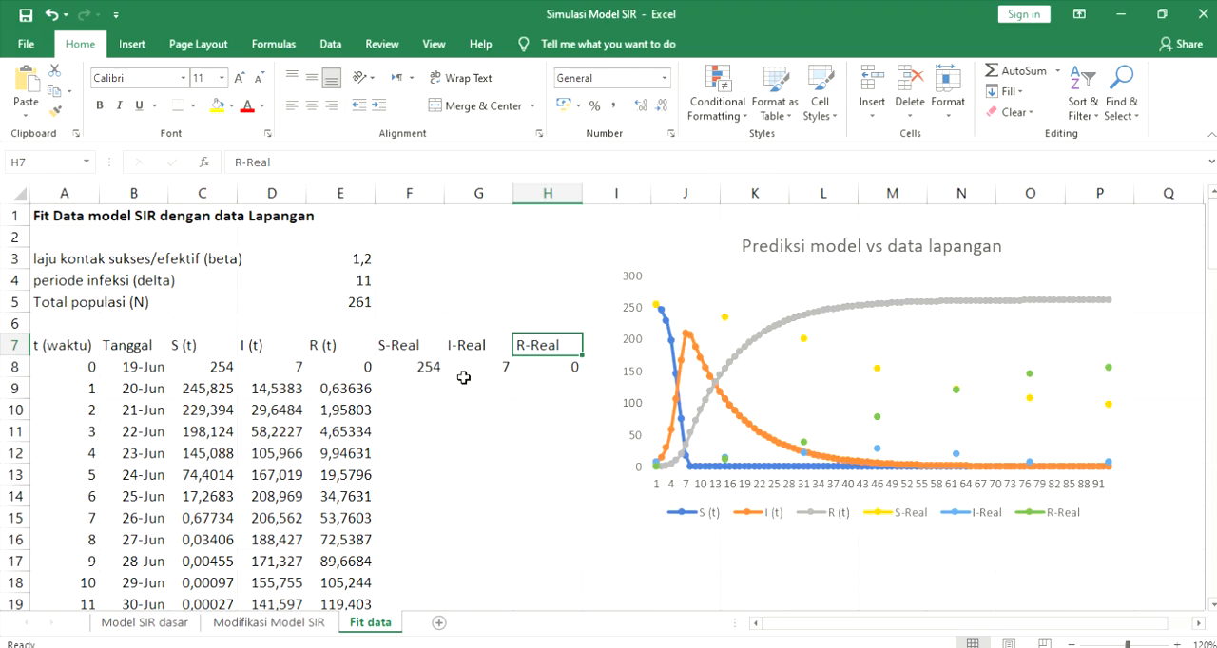
- Examine the scattered field-data entries in the S-Real, I-Real and R-Real columns down to row 100, and return to the table's start
{"action": "scroll", "coordinate": [494, 387], "scroll_direction": "down", "scroll_amount": 9}
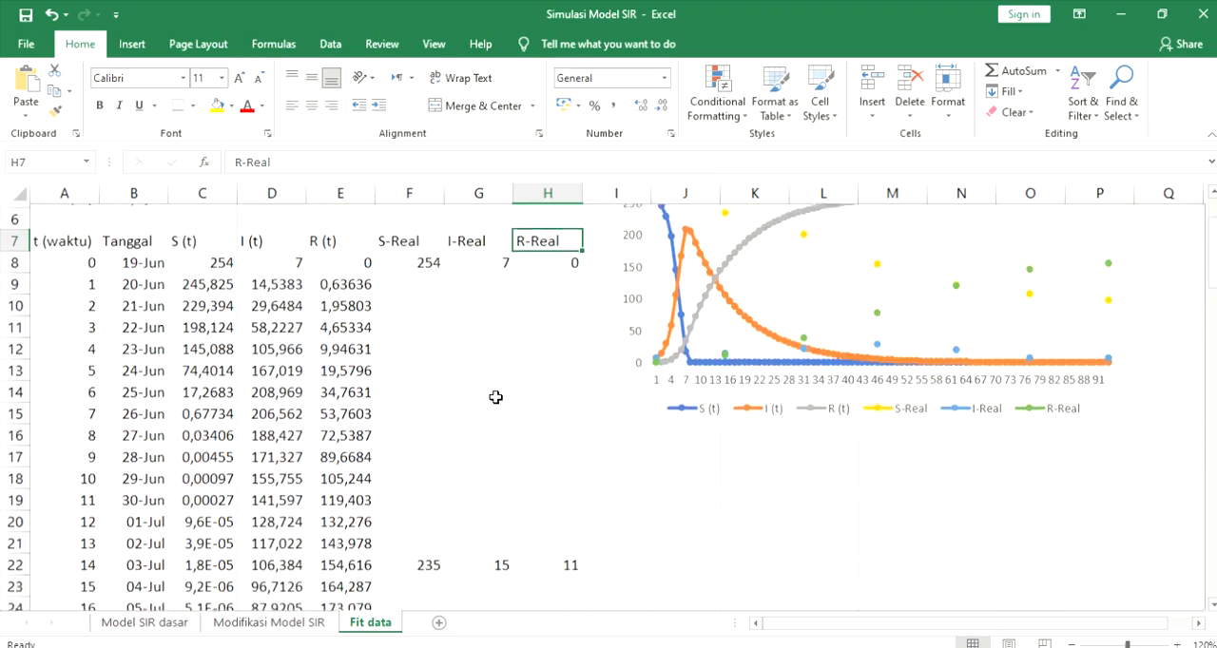
{"action": "scroll", "coordinate": [495, 397], "scroll_direction": "down", "scroll_amount": 12}
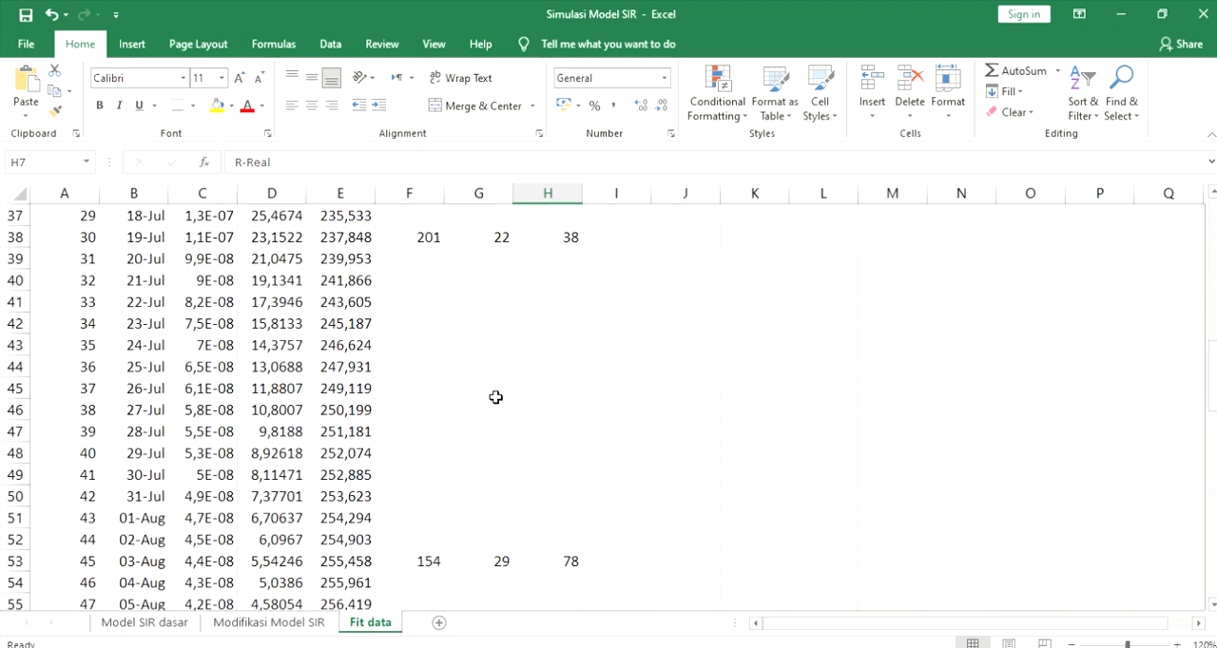
{"action": "scroll", "coordinate": [495, 398], "scroll_direction": "down", "scroll_amount": 9}
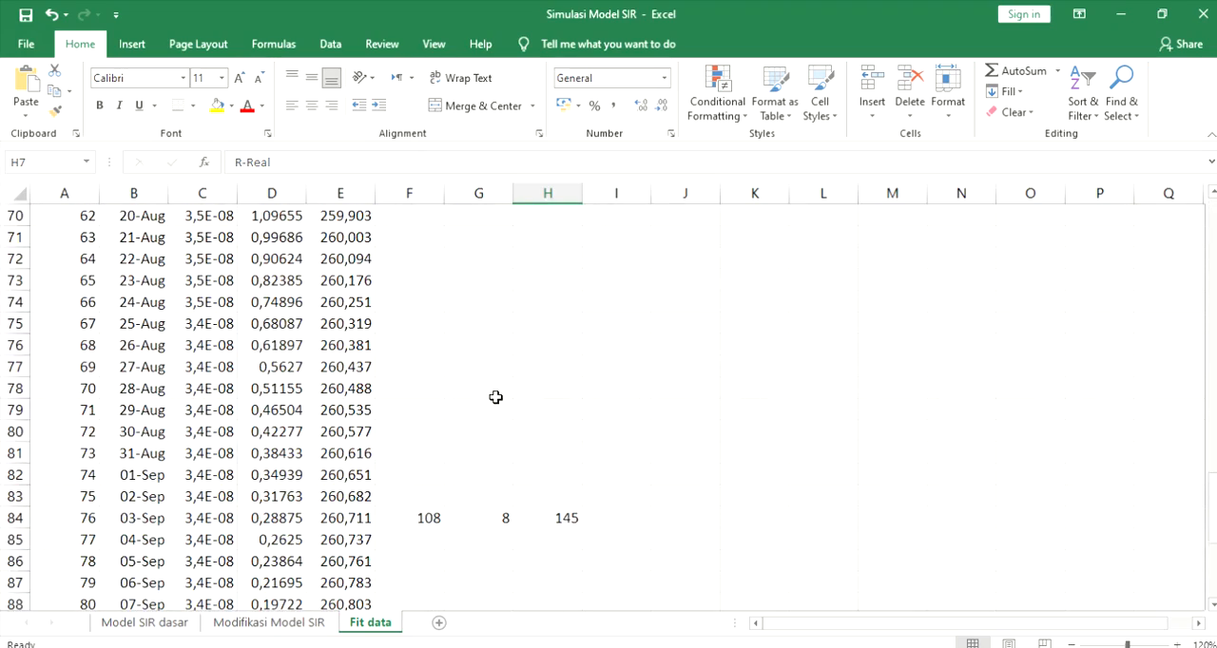
{"action": "scroll", "coordinate": [496, 397], "scroll_direction": "up", "scroll_amount": 8}
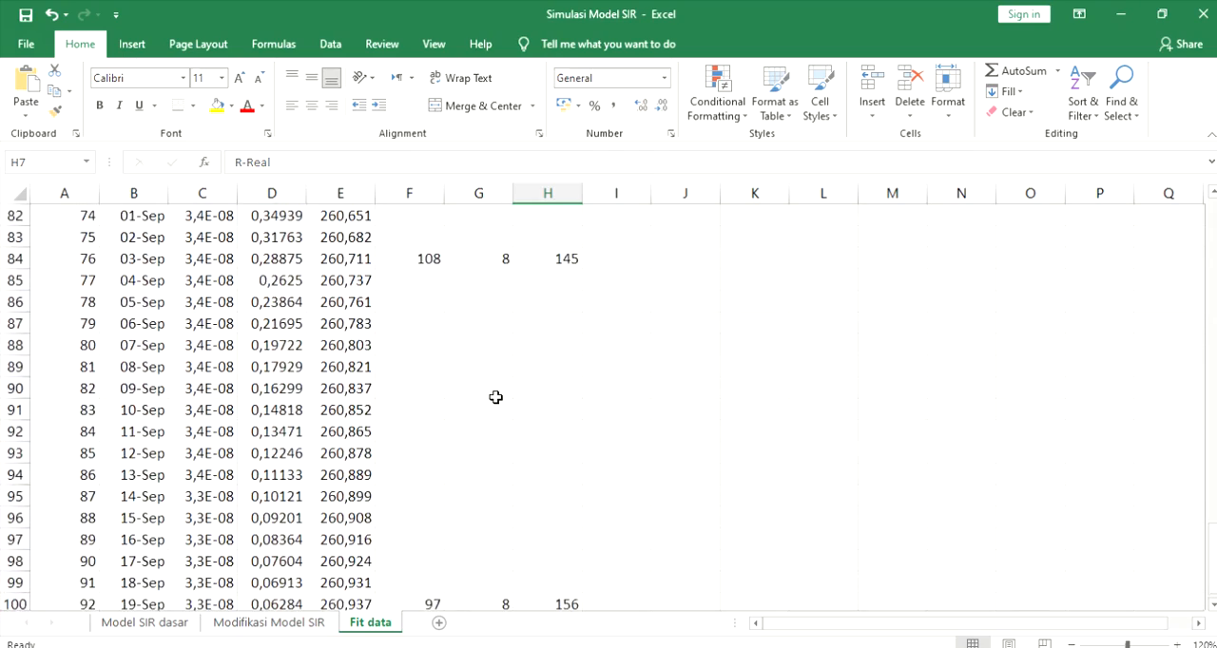
{"action": "scroll", "coordinate": [495, 397], "scroll_direction": "down", "scroll_amount": 4}
{"action": "scroll", "coordinate": [495, 397], "scroll_direction": "down", "scroll_amount": 3}
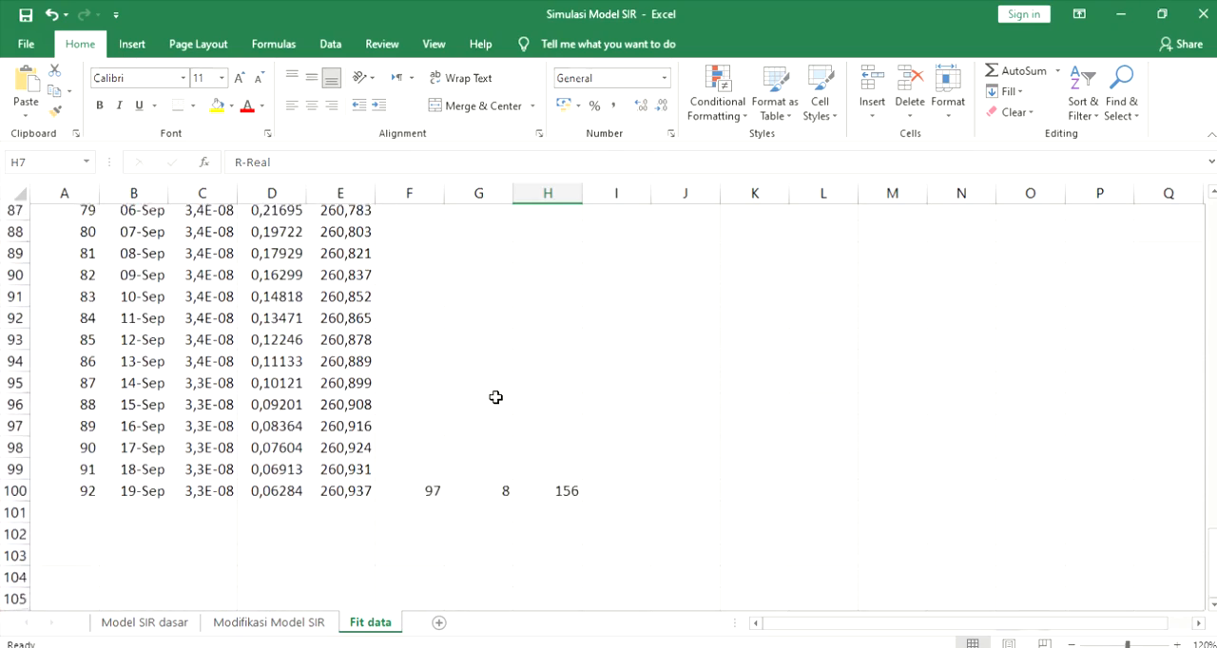
{"action": "scroll", "coordinate": [495, 397], "scroll_direction": "up", "scroll_amount": 1}
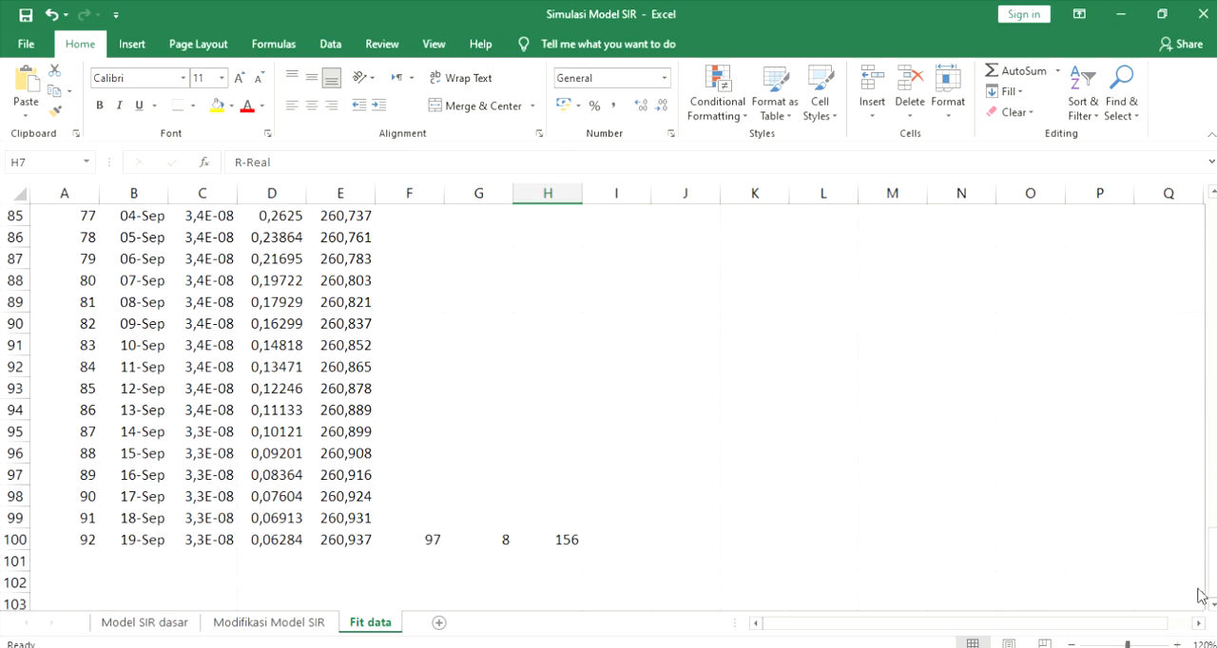
{"action": "scroll", "coordinate": [469, 540], "scroll_direction": "up", "scroll_amount": 3}
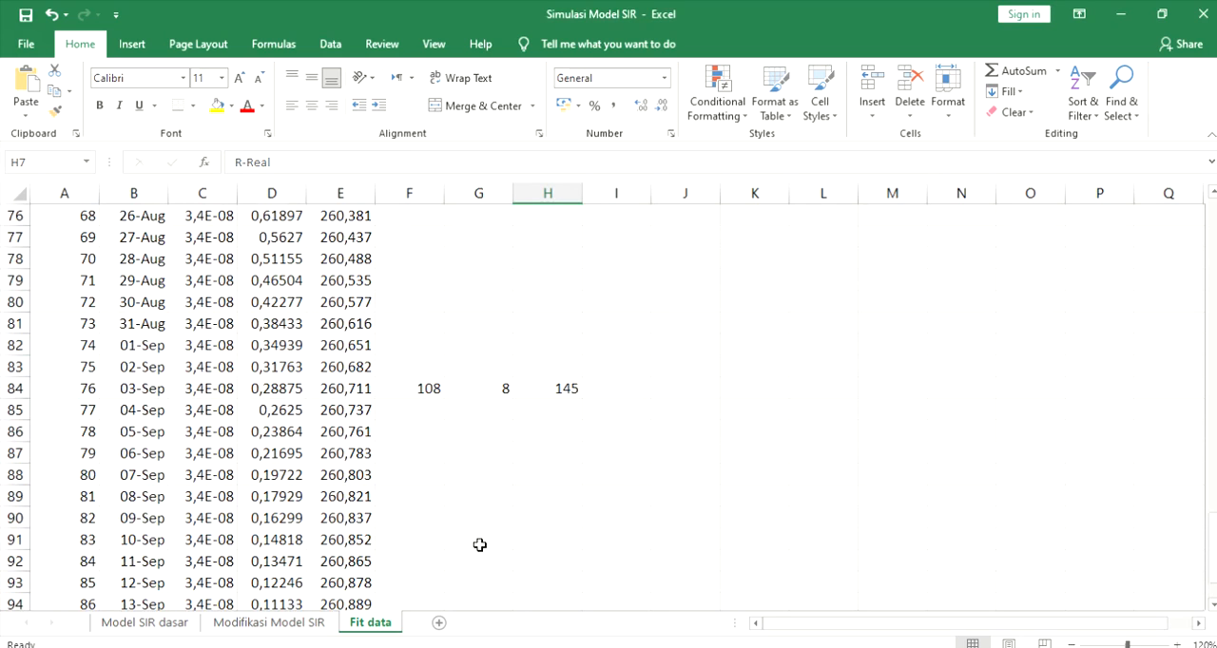
{"action": "scroll", "coordinate": [546, 412], "scroll_direction": "up", "scroll_amount": 20}
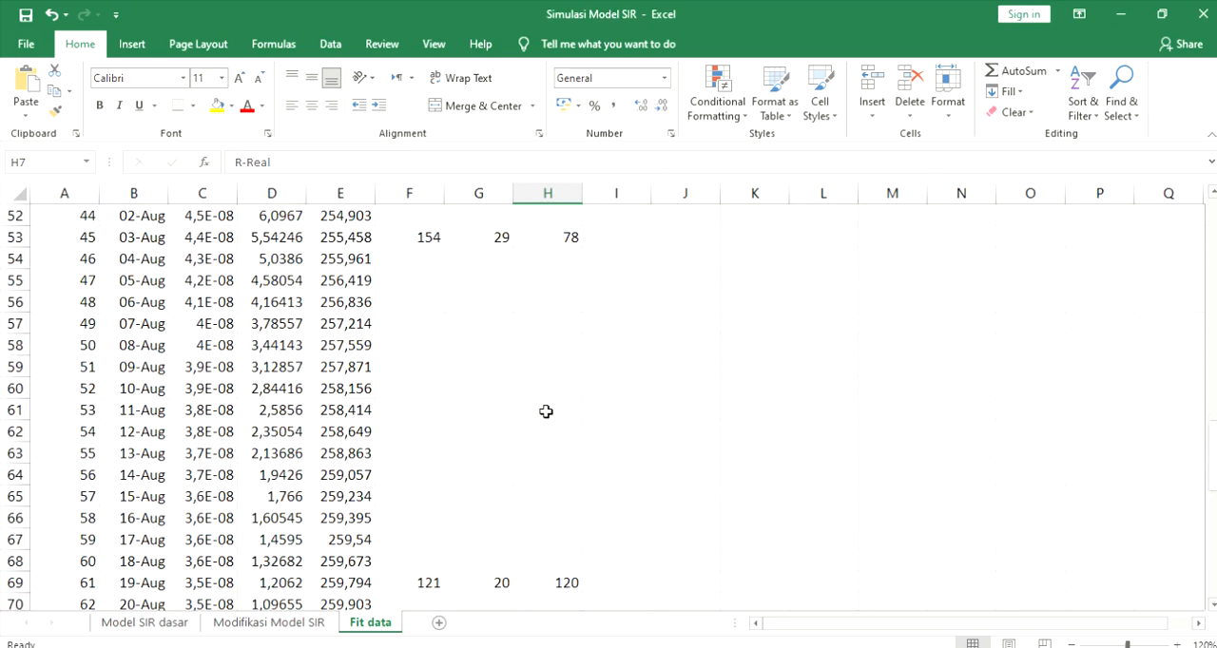
{"action": "scroll", "coordinate": [543, 415], "scroll_direction": "up", "scroll_amount": 3}
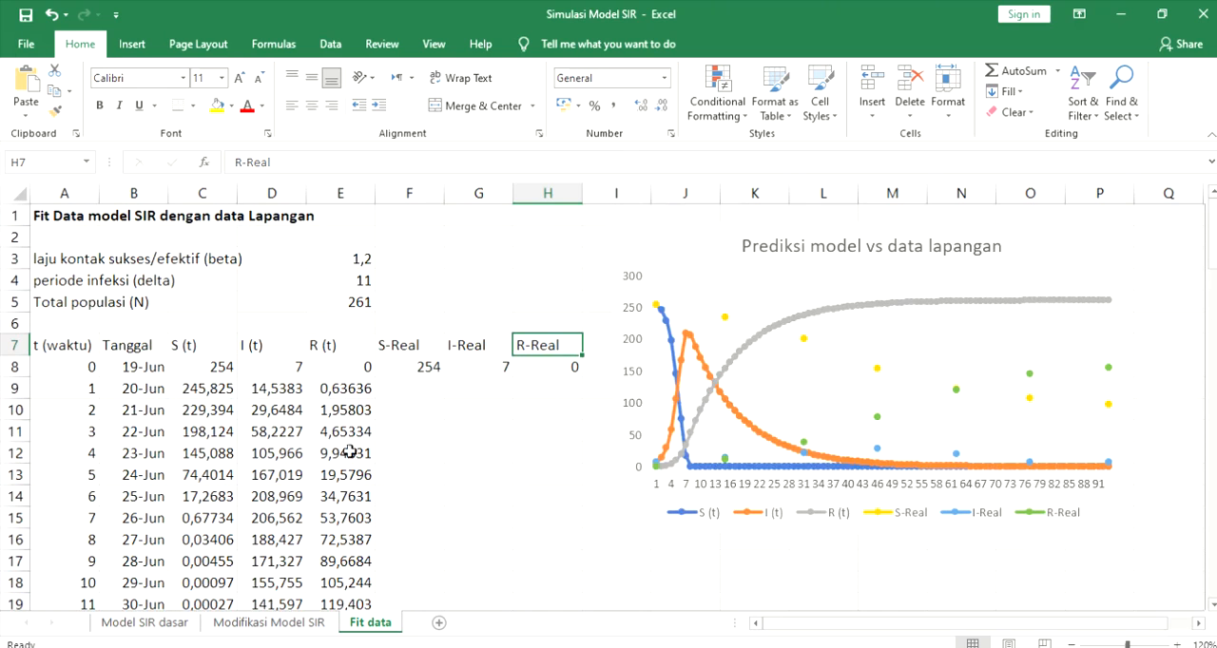
- Inspect the S (t), I (t) and R (t) formulas in cells C9, D9 and E9 without changing them
{"action": "double_click", "coordinate": [220, 388]}
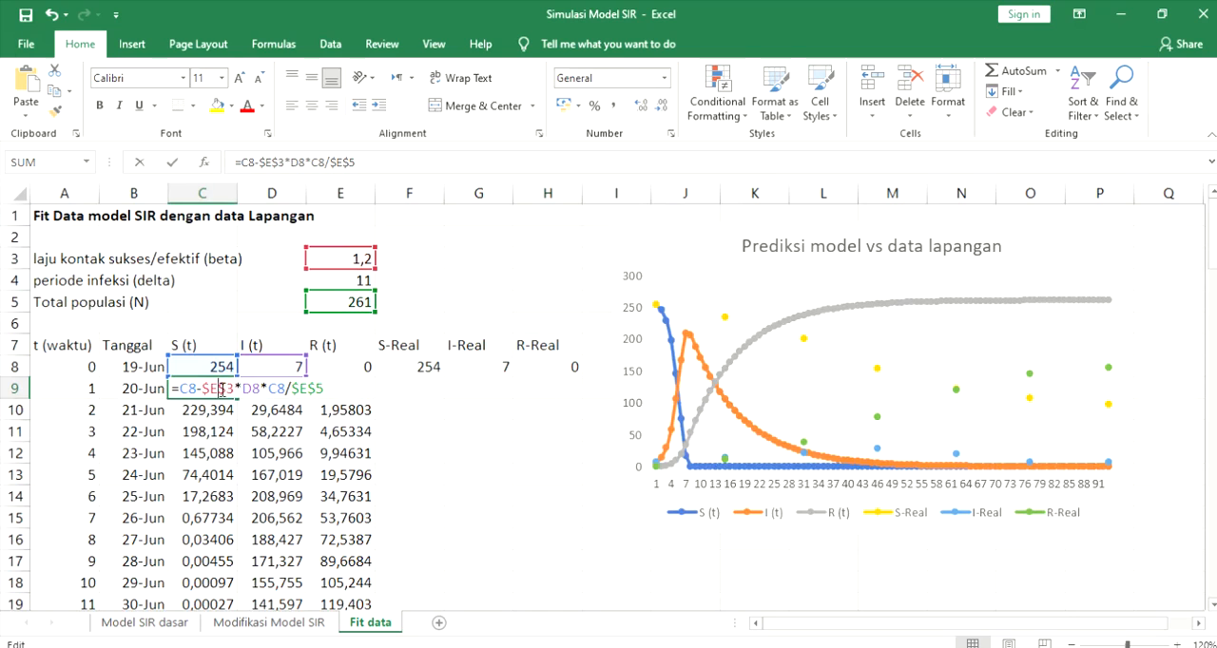
{"action": "key", "text": "Return"}
{"action": "left_click", "coordinate": [260, 396]}
{"action": "double_click", "coordinate": [263, 399]}
{"action": "scroll", "coordinate": [333, 418], "scroll_direction": "up", "scroll_amount": 14}
{"action": "scroll", "coordinate": [344, 378], "scroll_direction": "up", "scroll_amount": 16}
{"action": "left_click", "coordinate": [254, 390]}
{"action": "left_click", "coordinate": [338, 392]}
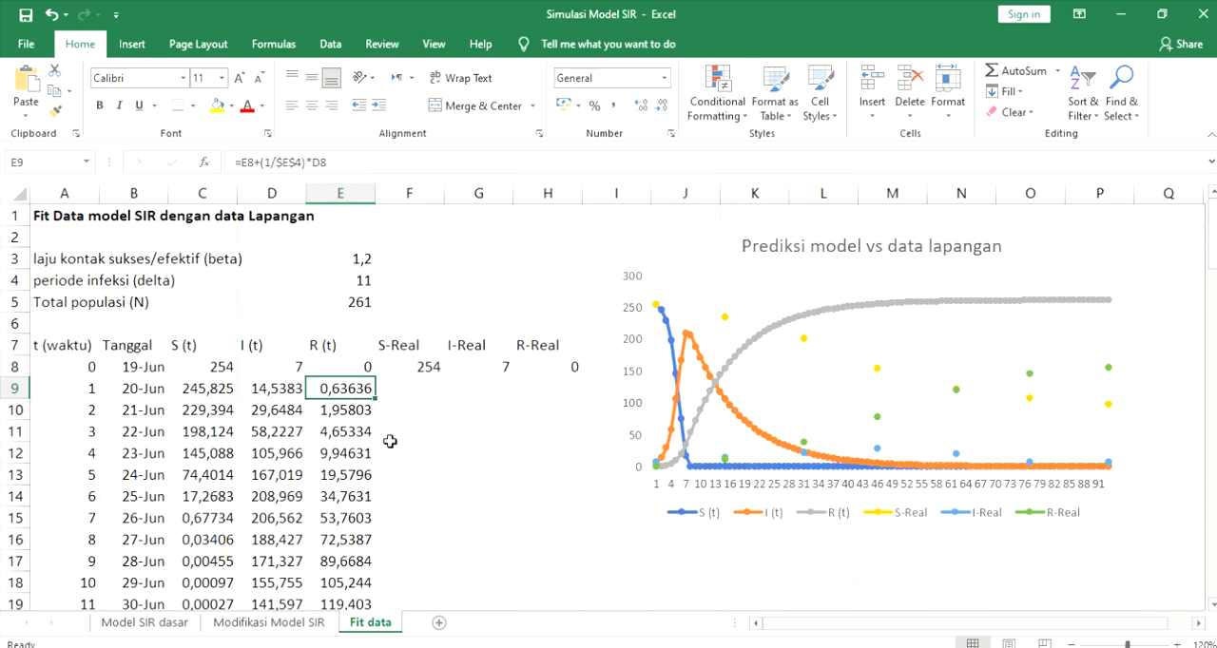
- Check the starting I-Real and R-Real field values in cells G8 and H8
{"action": "left_click", "coordinate": [396, 447]}
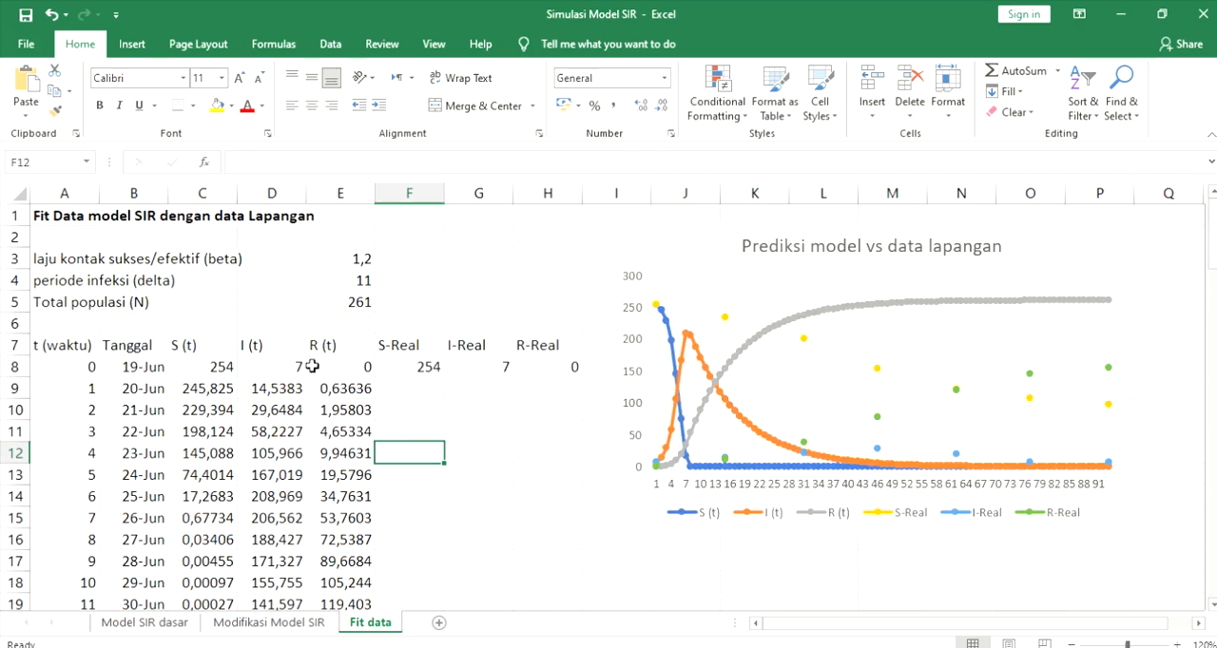
{"action": "left_click", "coordinate": [501, 369]}
{"action": "left_click", "coordinate": [549, 375]}
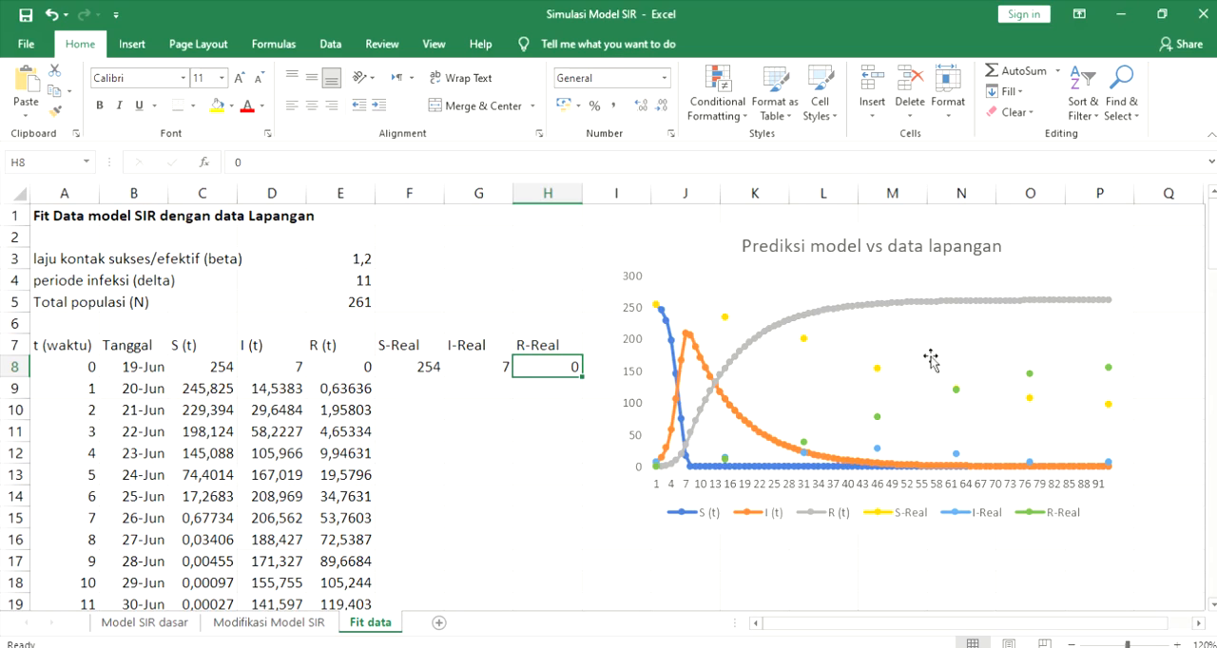
- Examine the model curves R (t), S (t) and I (t) in the Prediksi model vs data lapangan chart by highlighting each series
{"action": "left_click", "coordinate": [867, 274]}
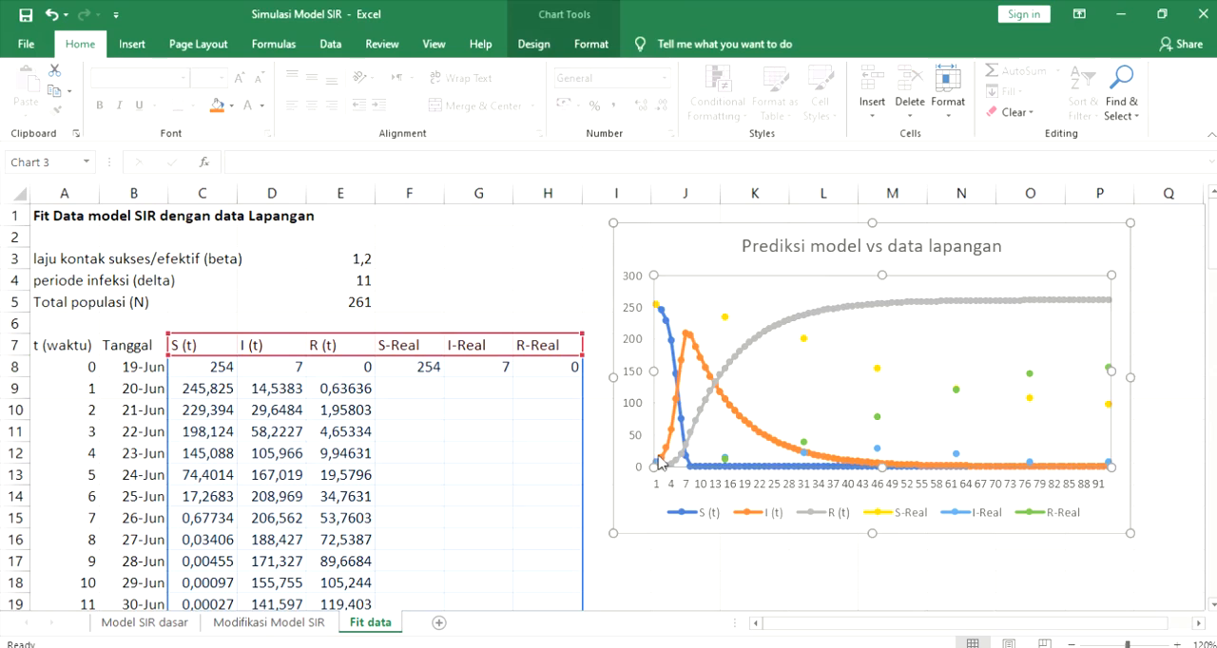
{"action": "left_click", "coordinate": [737, 349]}
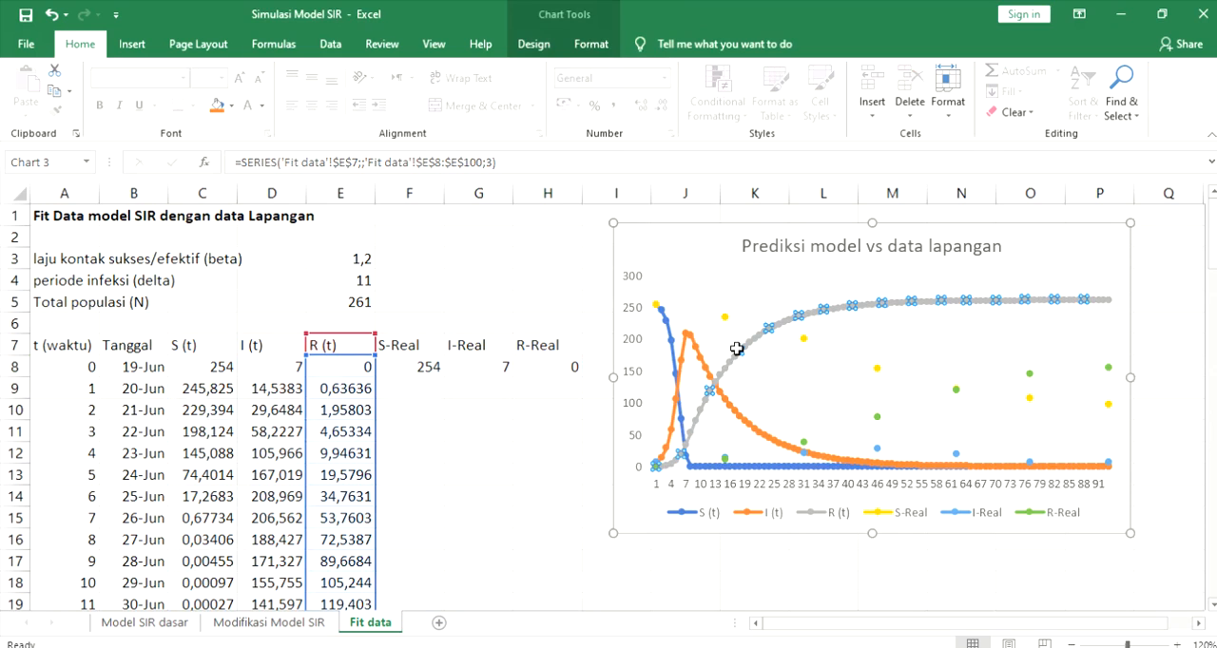
{"action": "left_click", "coordinate": [696, 466]}
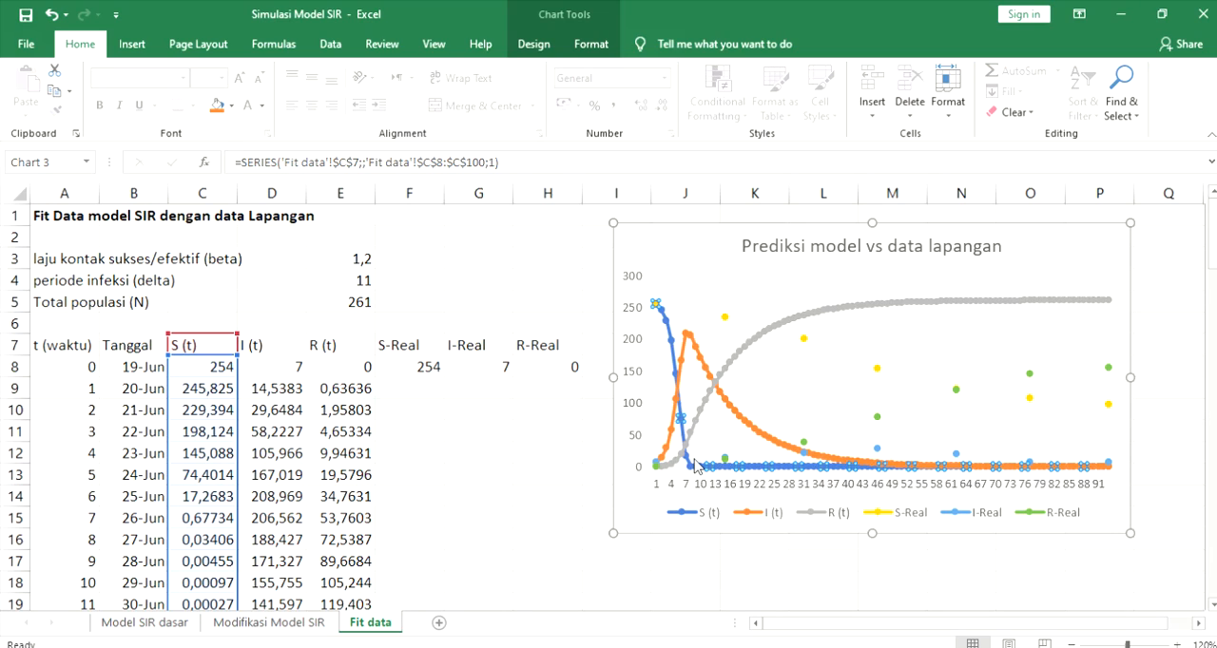
{"action": "left_click", "coordinate": [739, 418]}
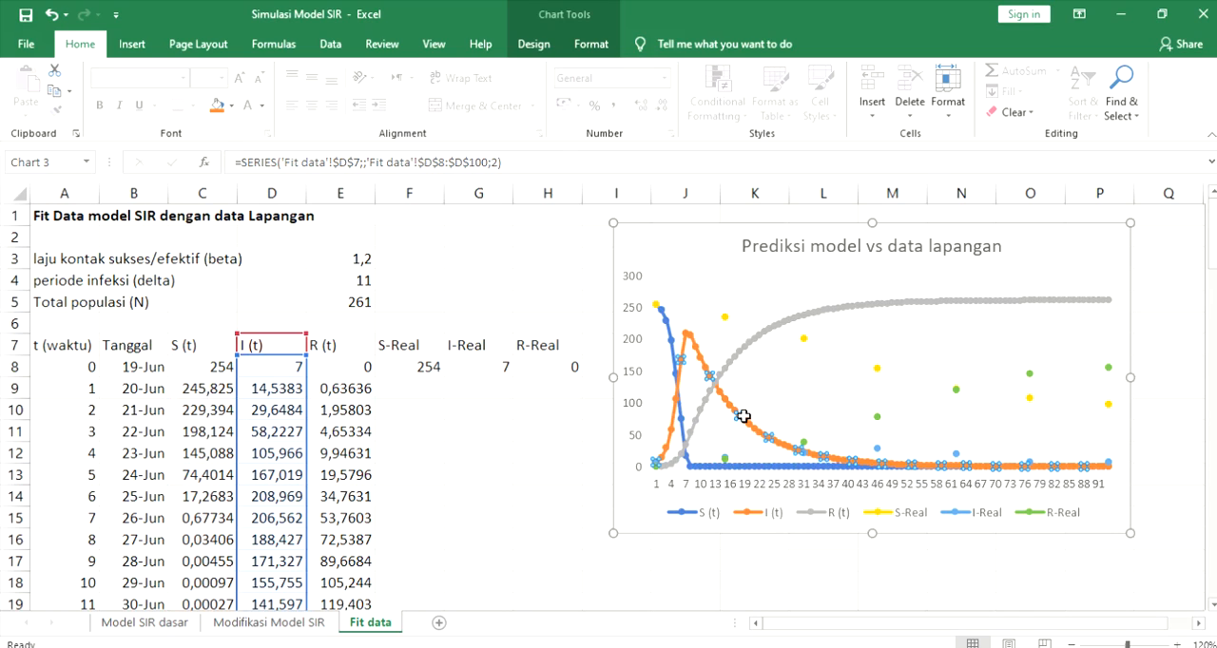
{"action": "left_click", "coordinate": [763, 462]}
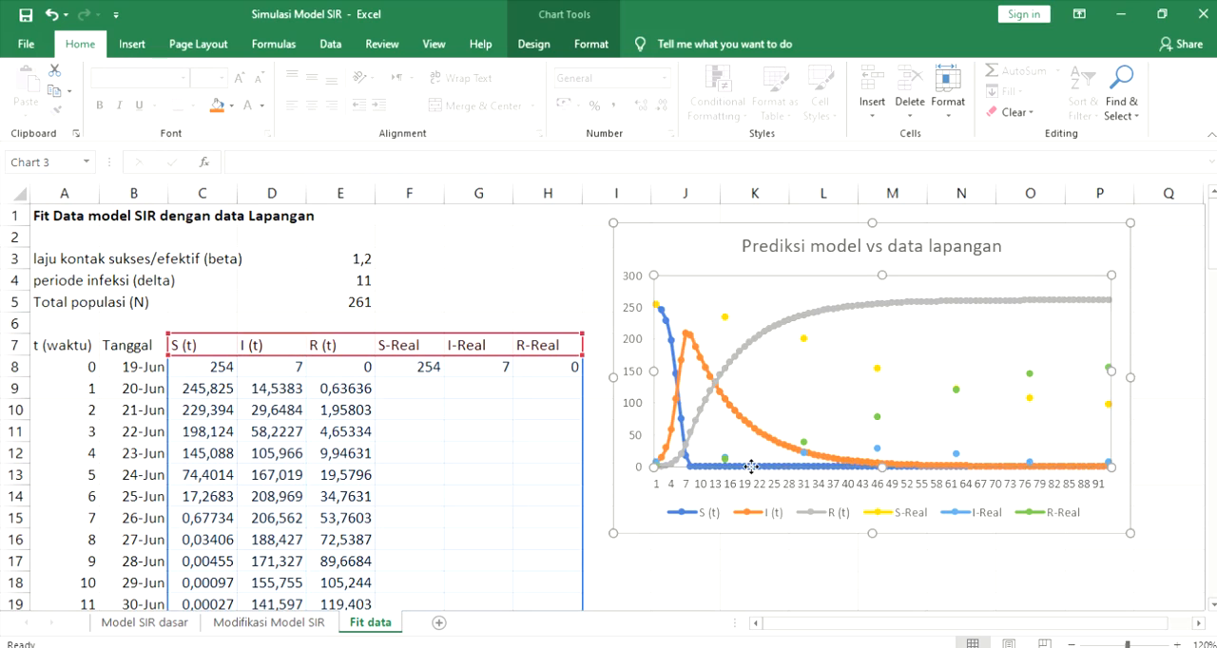
{"action": "left_click", "coordinate": [679, 420]}
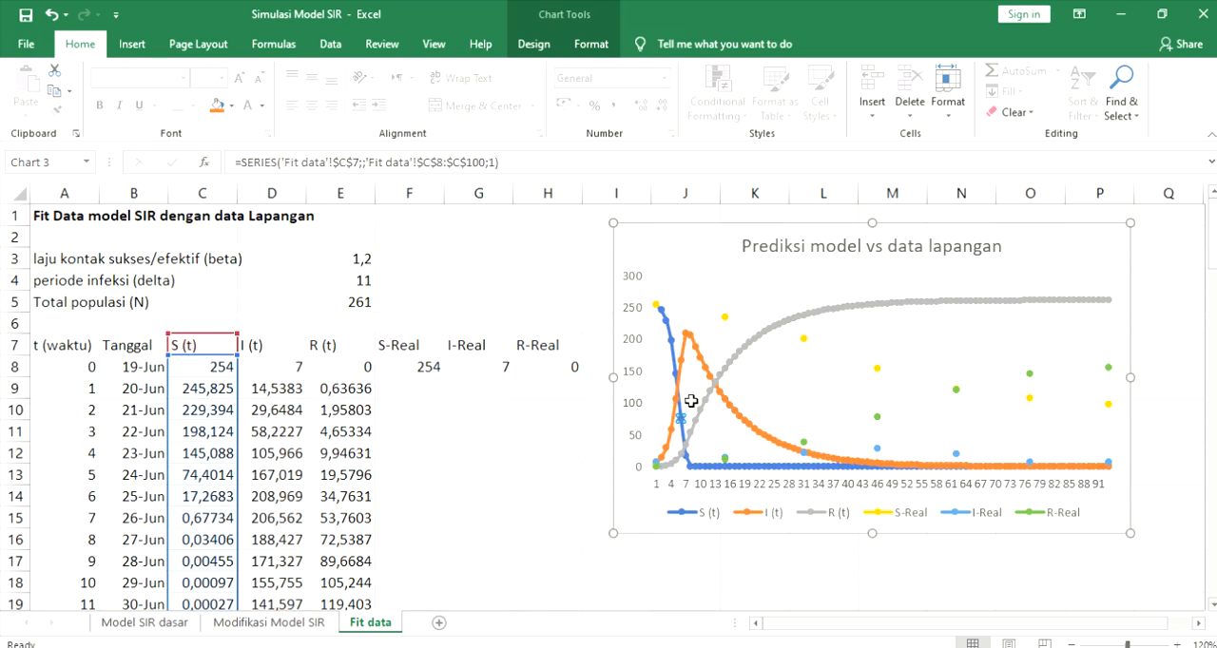
{"action": "left_click", "coordinate": [778, 317]}
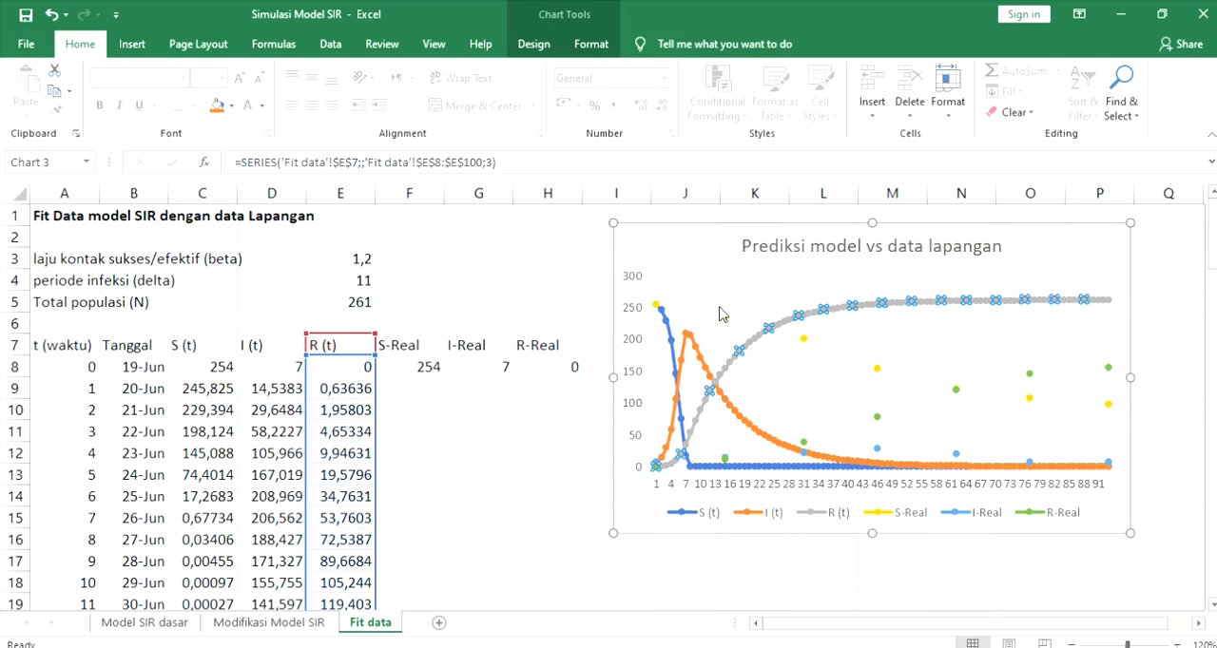
- Examine the S-Real, I-Real and R-Real points and their legend entries in the chart, and leave the chart for cell K17
{"action": "key", "text": "Down"}
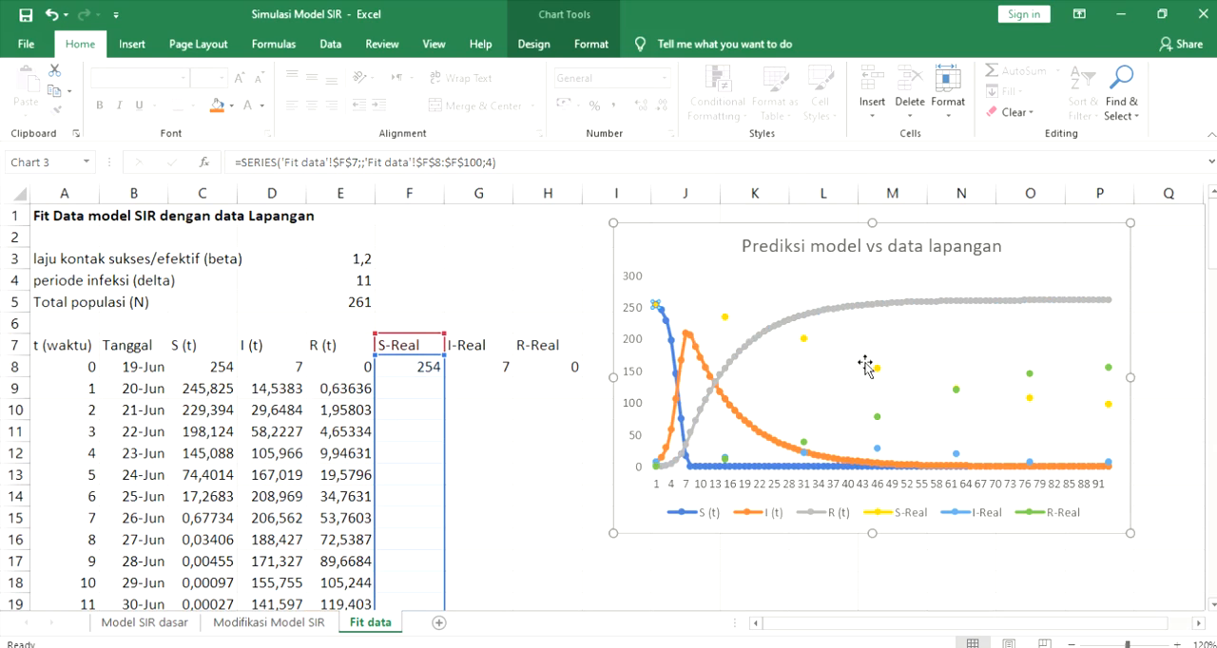
{"action": "left_click", "coordinate": [876, 369]}
{"action": "left_click", "coordinate": [804, 338]}
{"action": "left_click", "coordinate": [1026, 397]}
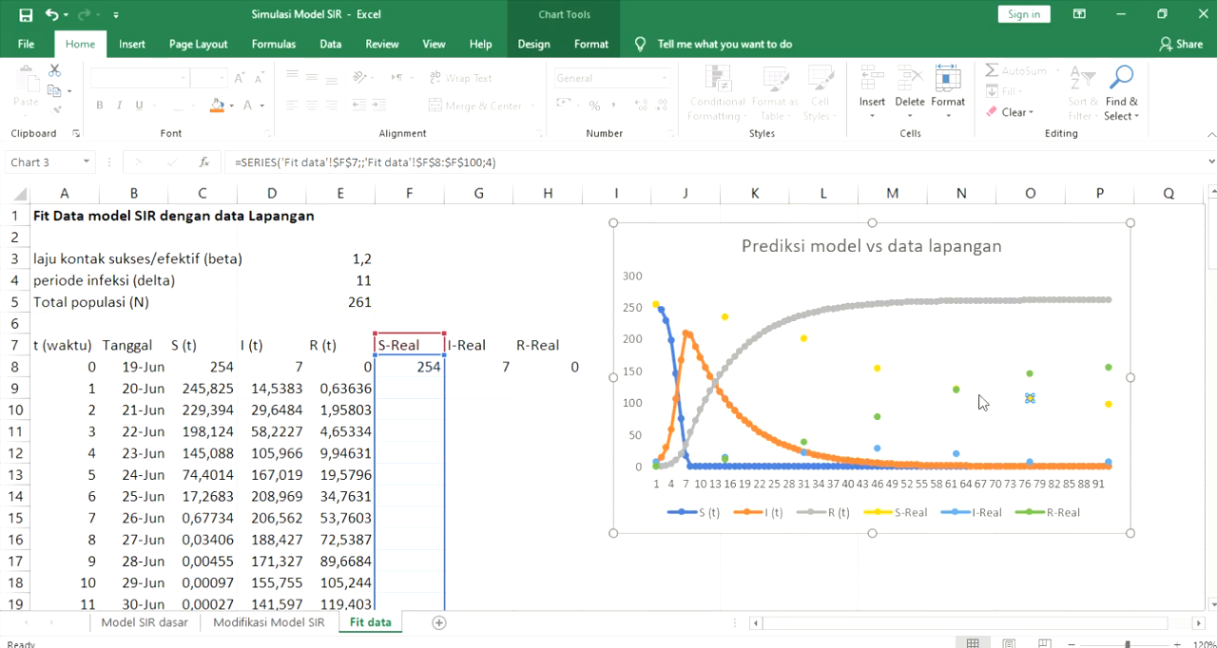
{"action": "left_click", "coordinate": [980, 517]}
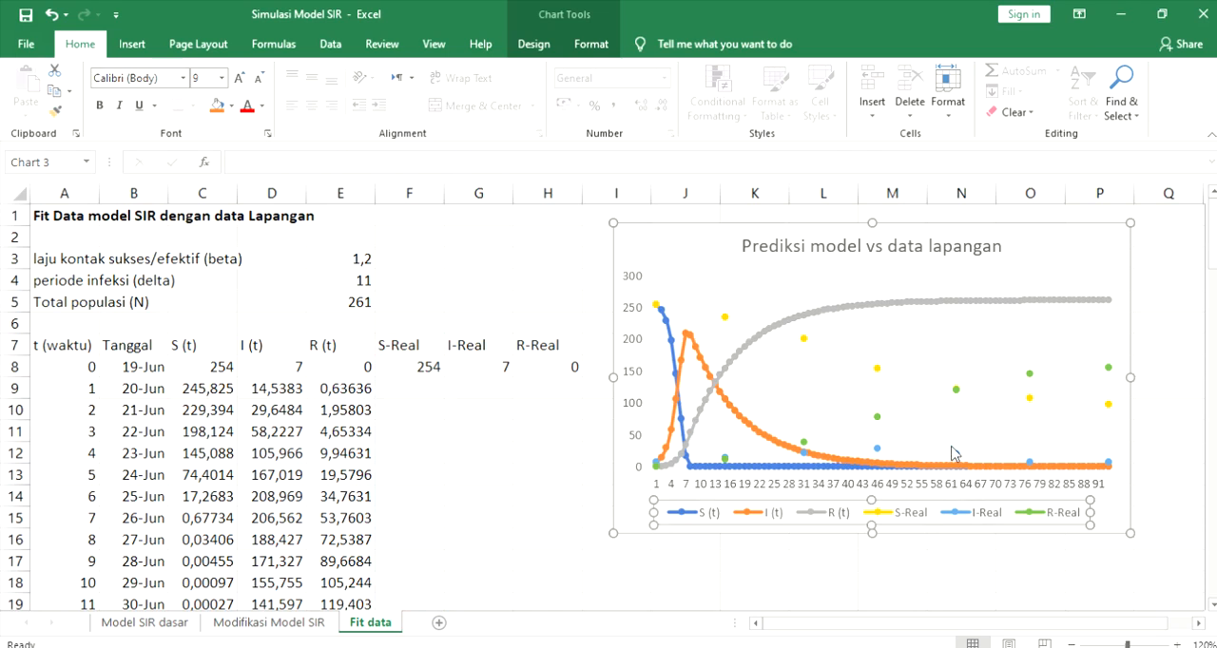
{"action": "left_click", "coordinate": [956, 454]}
{"action": "left_click", "coordinate": [1055, 514]}
{"action": "left_click", "coordinate": [955, 390]}
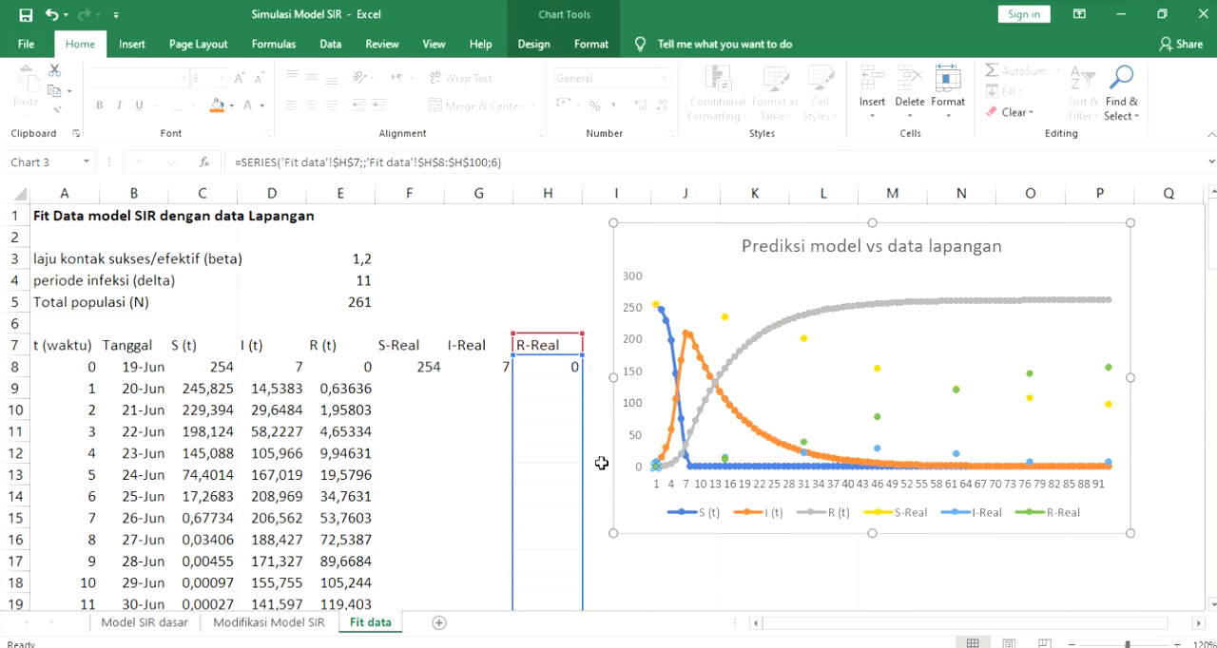
{"action": "left_click", "coordinate": [743, 557]}
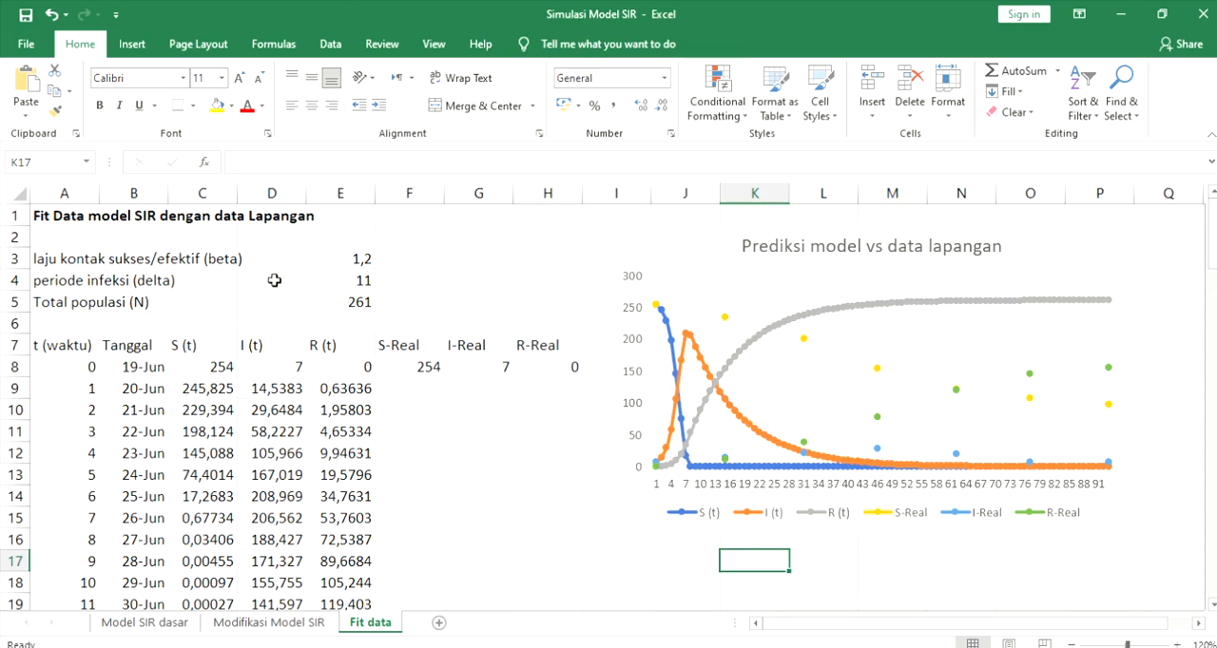
- Check the beta parameter in E3 and set the periode infeksi (delta) in E4 to 10
{"action": "left_click", "coordinate": [342, 262]}
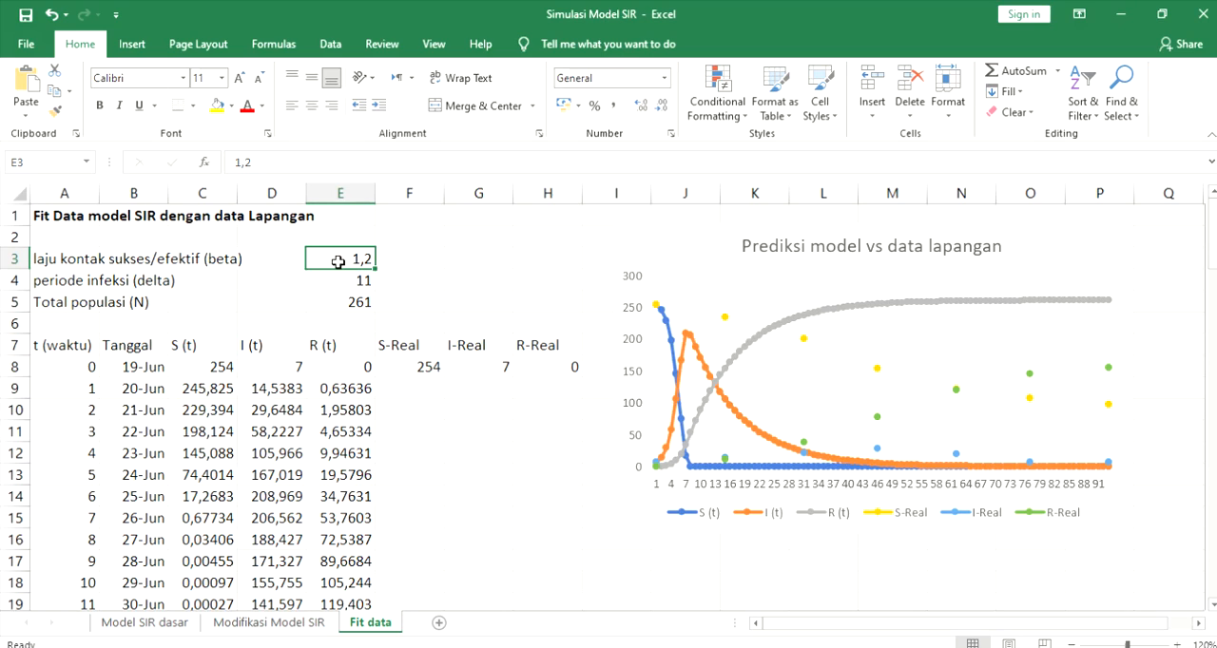
{"action": "left_click", "coordinate": [357, 279]}
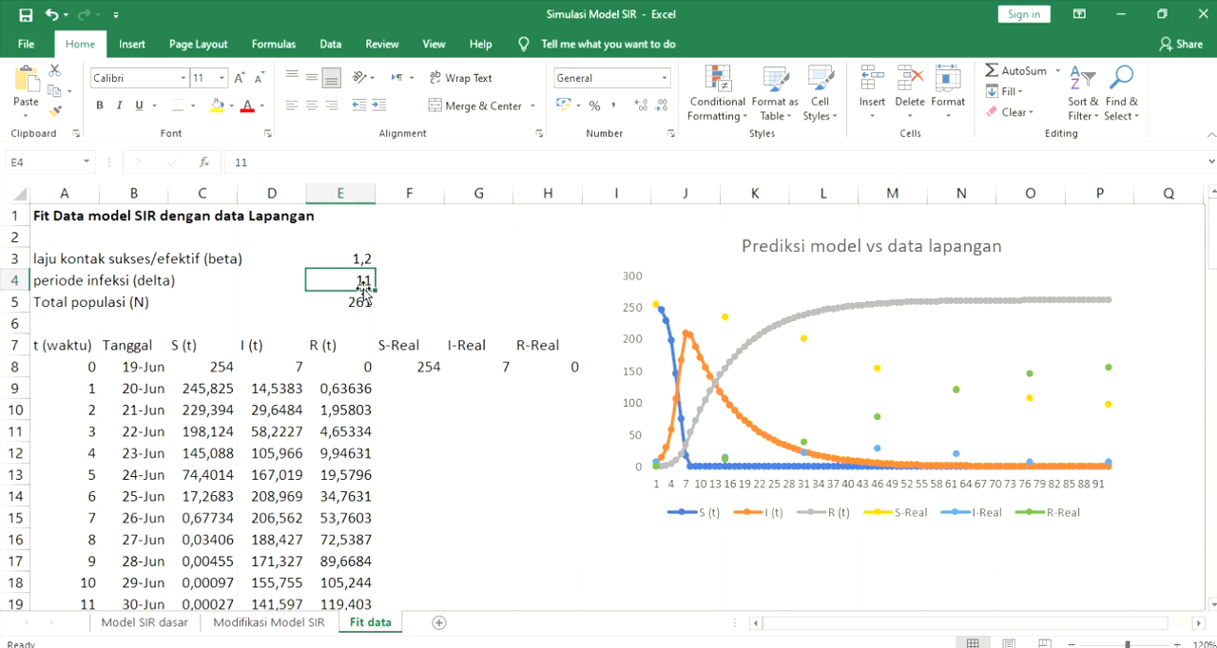
{"action": "type", "text": "1"}
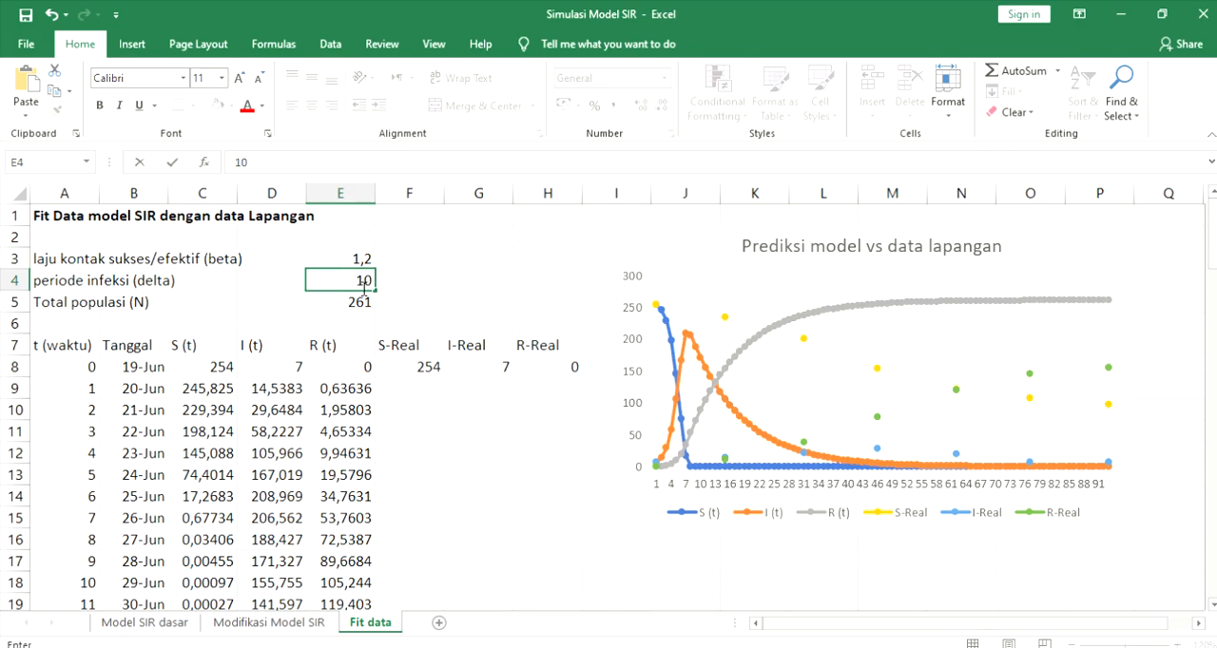
{"action": "key", "text": "Return"}
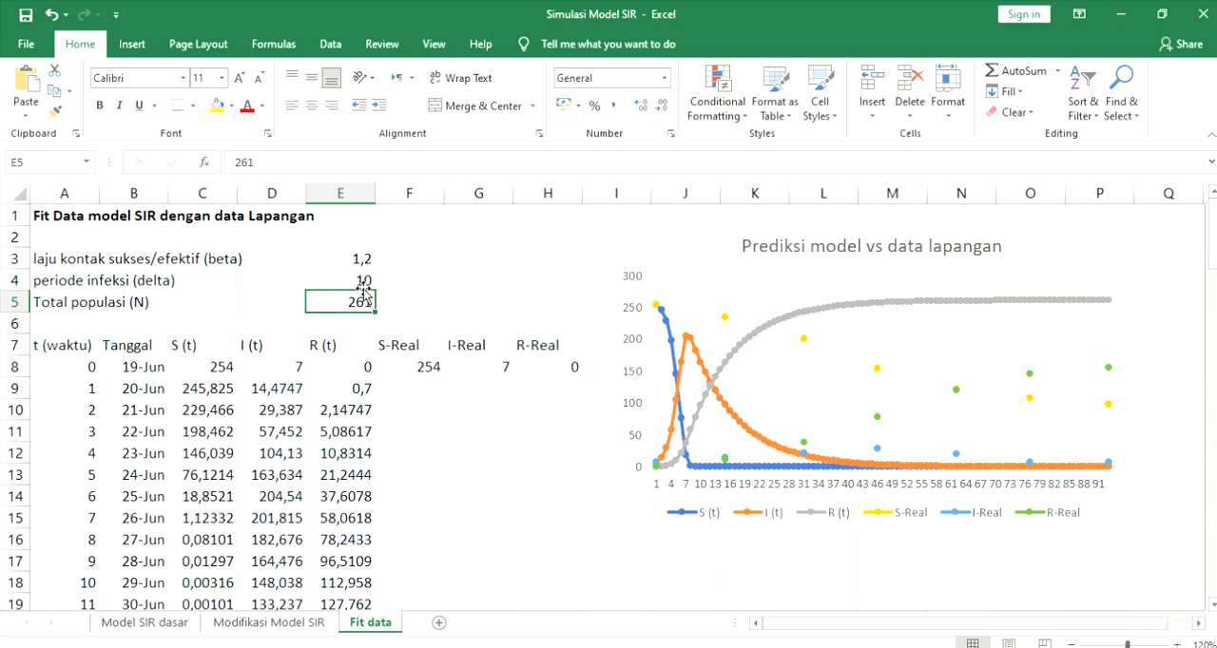
- Set the periode infeksi (delta) in E4 to 20 and reselect that cell
{"action": "key", "text": "Up"}
{"action": "type", "text": "2"}
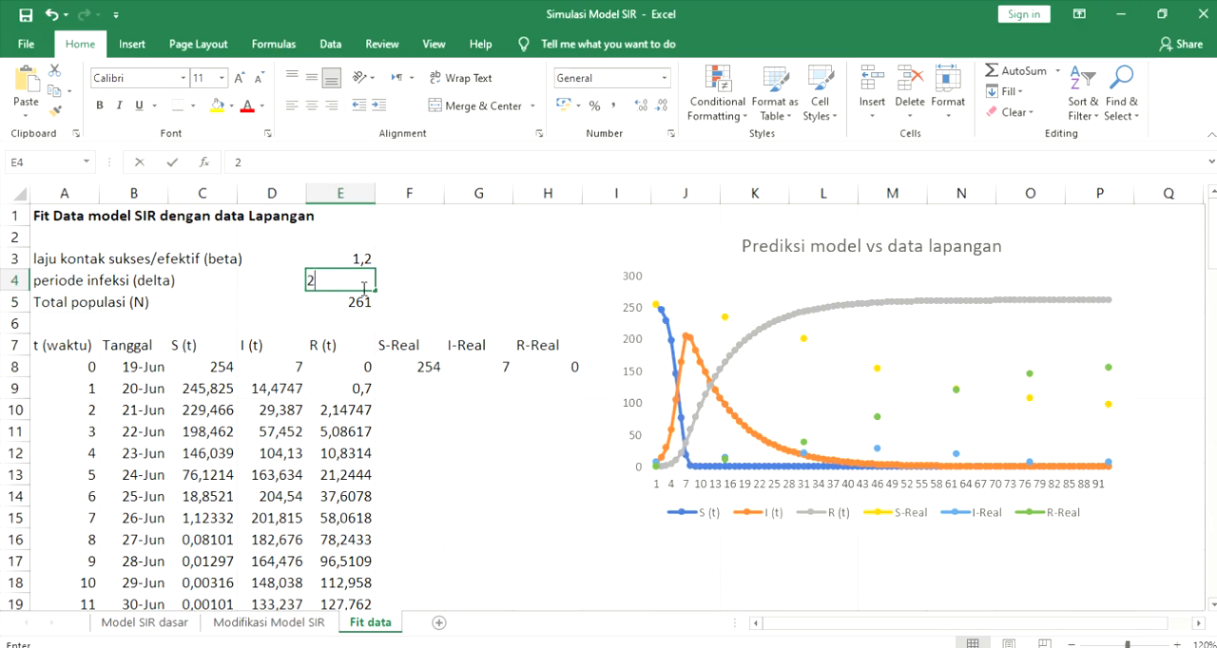
{"action": "key", "text": "Return"}
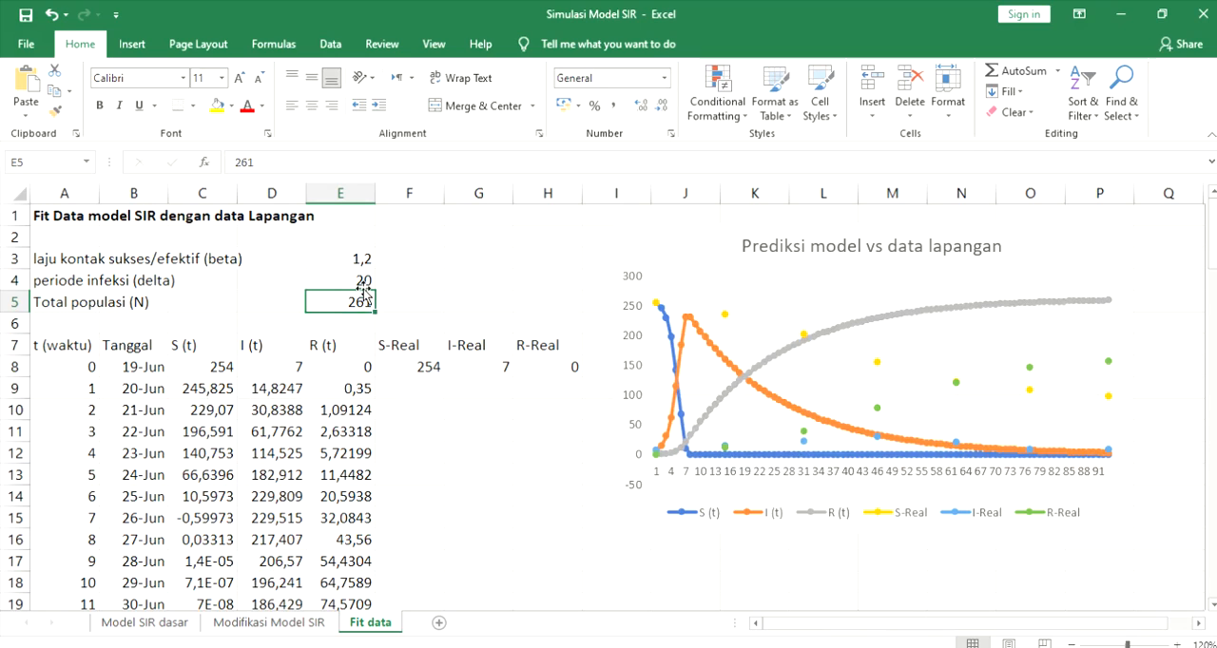
{"action": "left_click", "coordinate": [363, 285]}
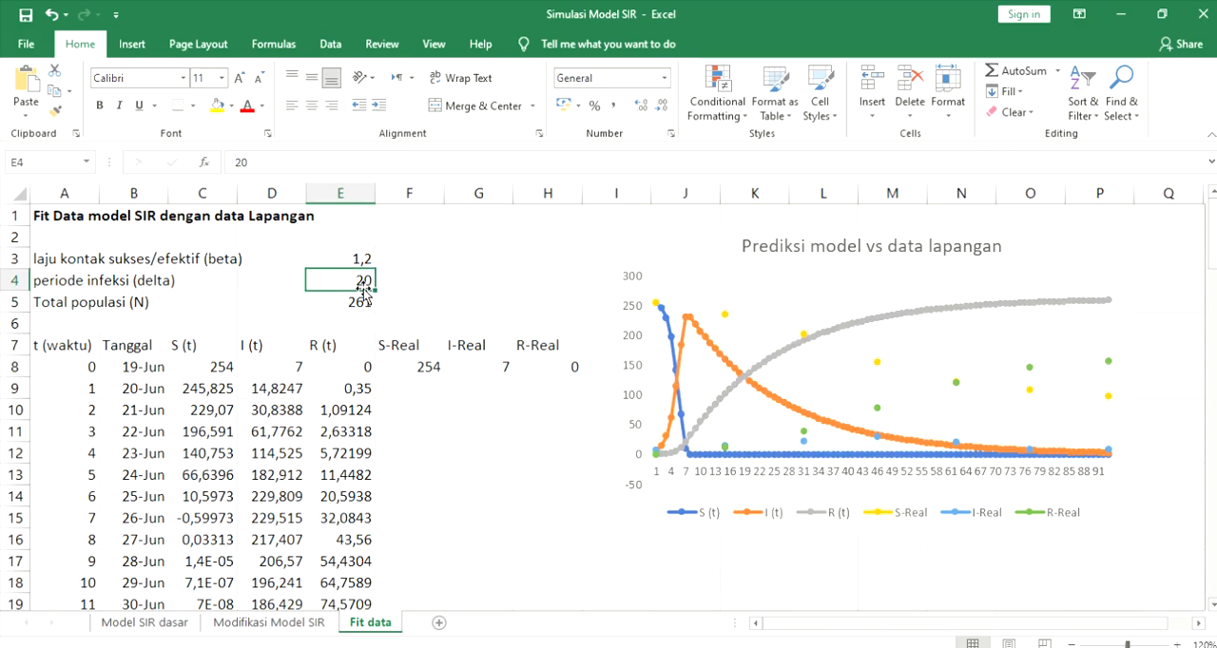
- Set the periode infeksi (delta) in E4 to 11 and select the beta cell E3
{"action": "type", "text": "11"}
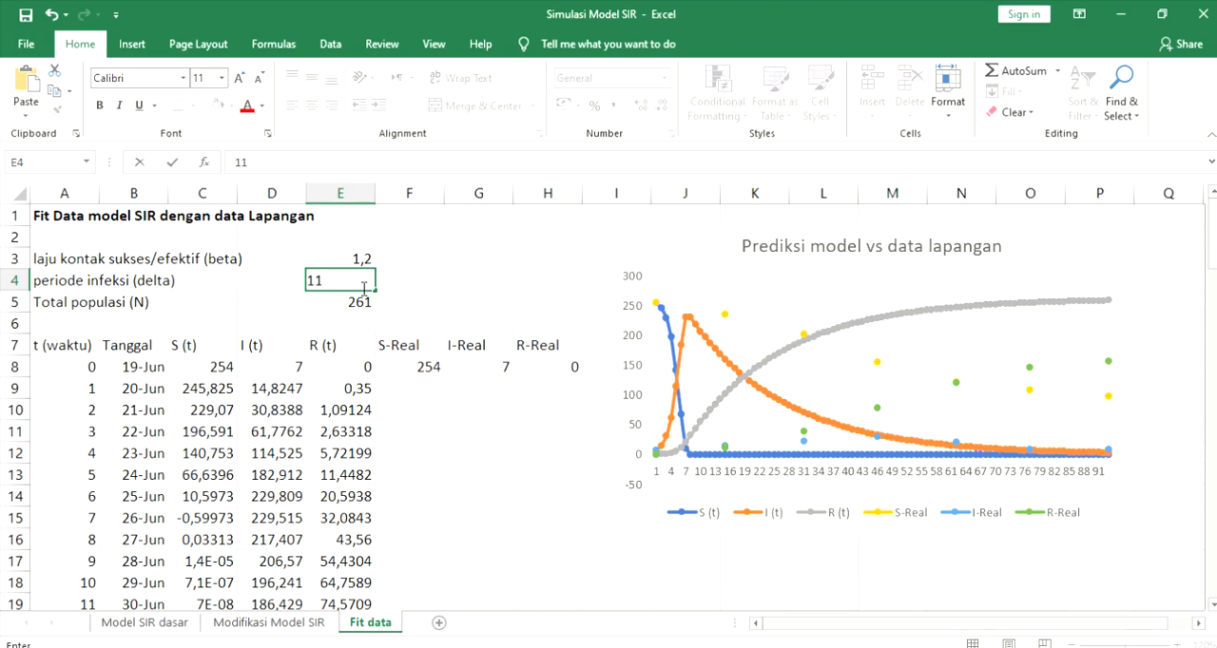
{"action": "key", "text": "Return"}
{"action": "key", "text": "Up"}
{"action": "key", "text": "Up"}
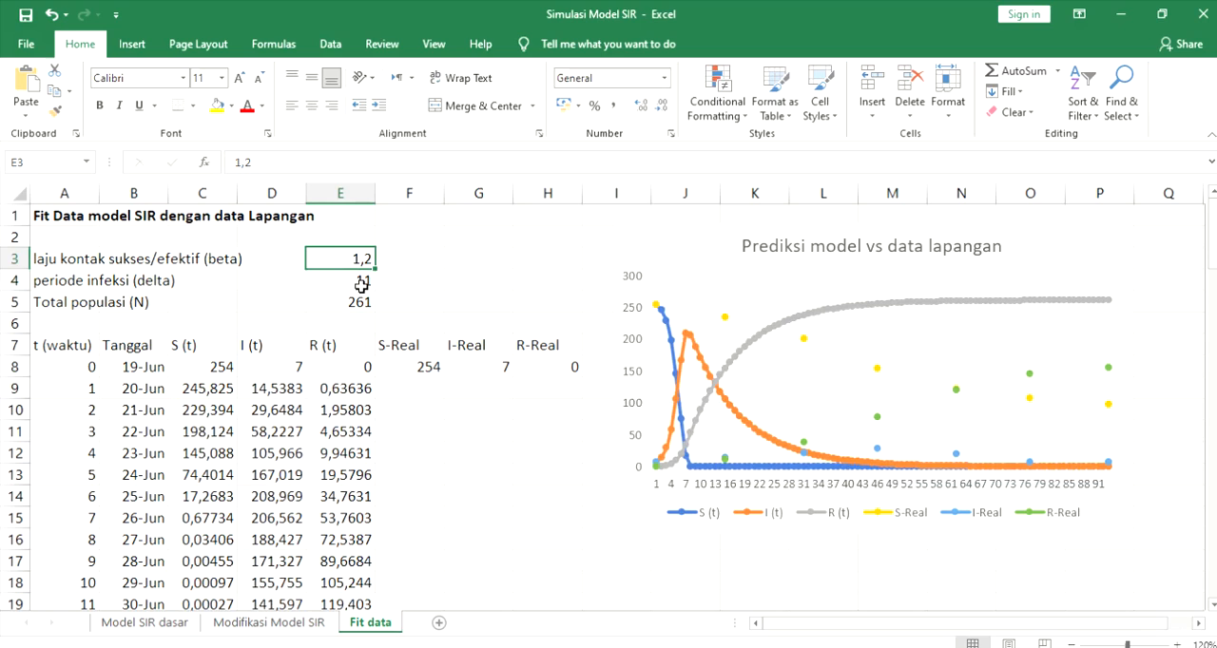
- Try beta values of 0,8 and 0,1 in E3 to compare the model curves with the field data
{"action": "type", "text": "0"}
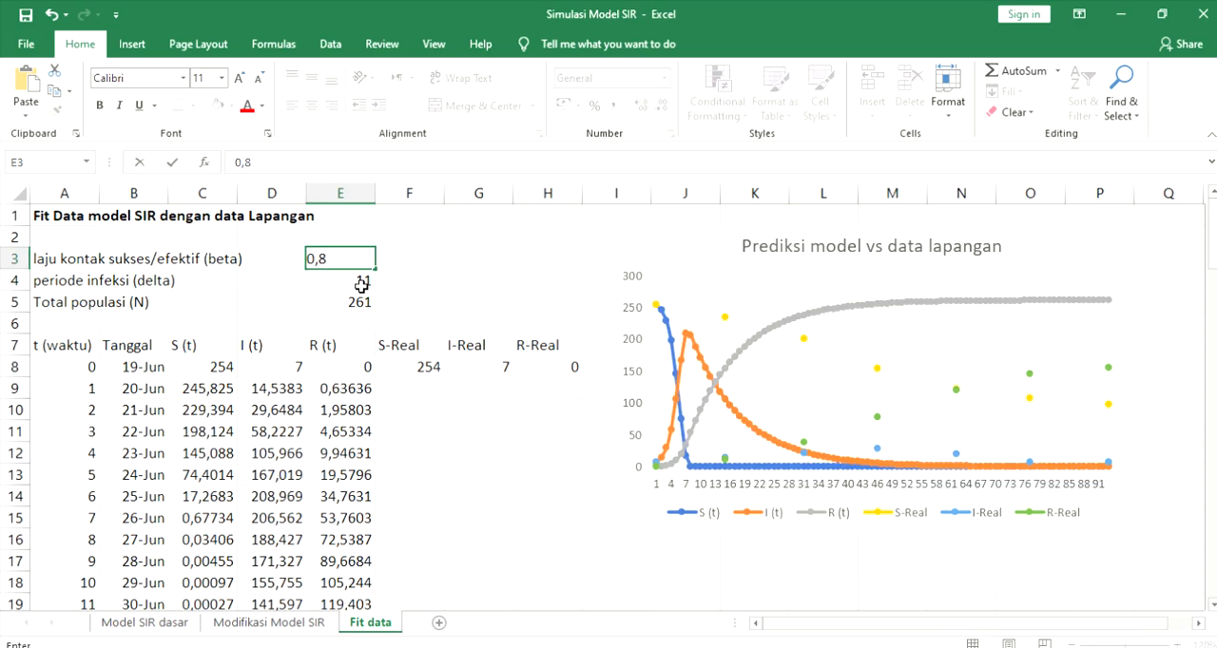
{"action": "type", "text": ",8"}
{"action": "key", "text": "Return"}
{"action": "key", "text": "Up"}
{"action": "type", "text": "0"}
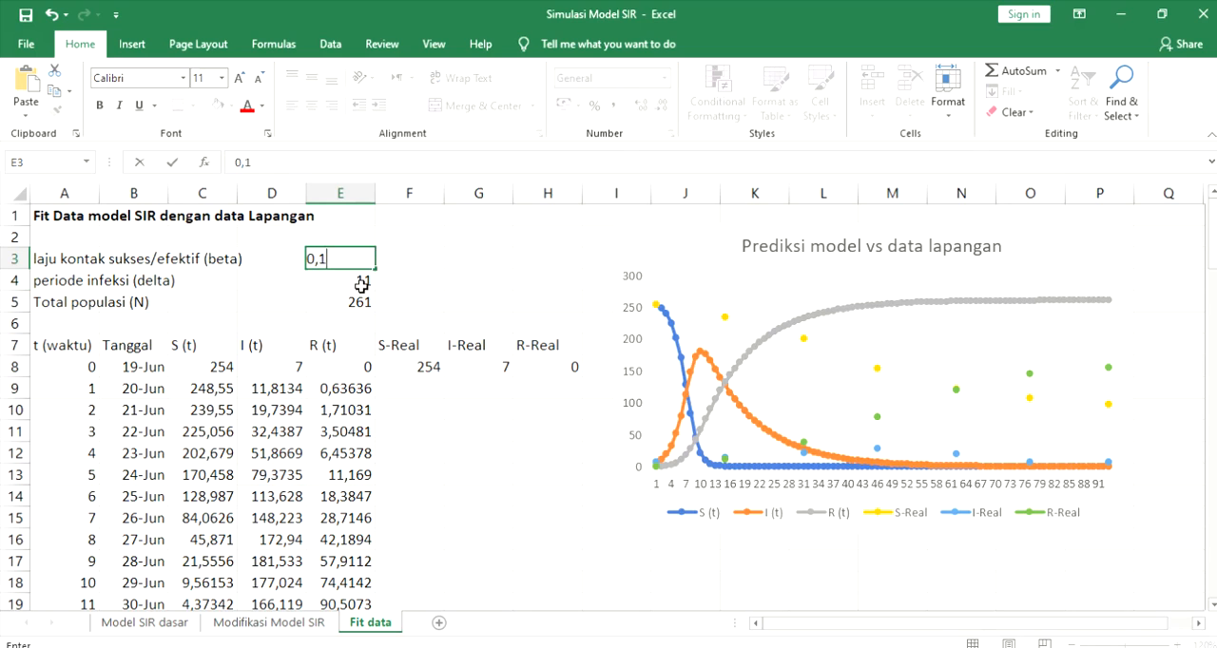
{"action": "key", "text": "Return"}
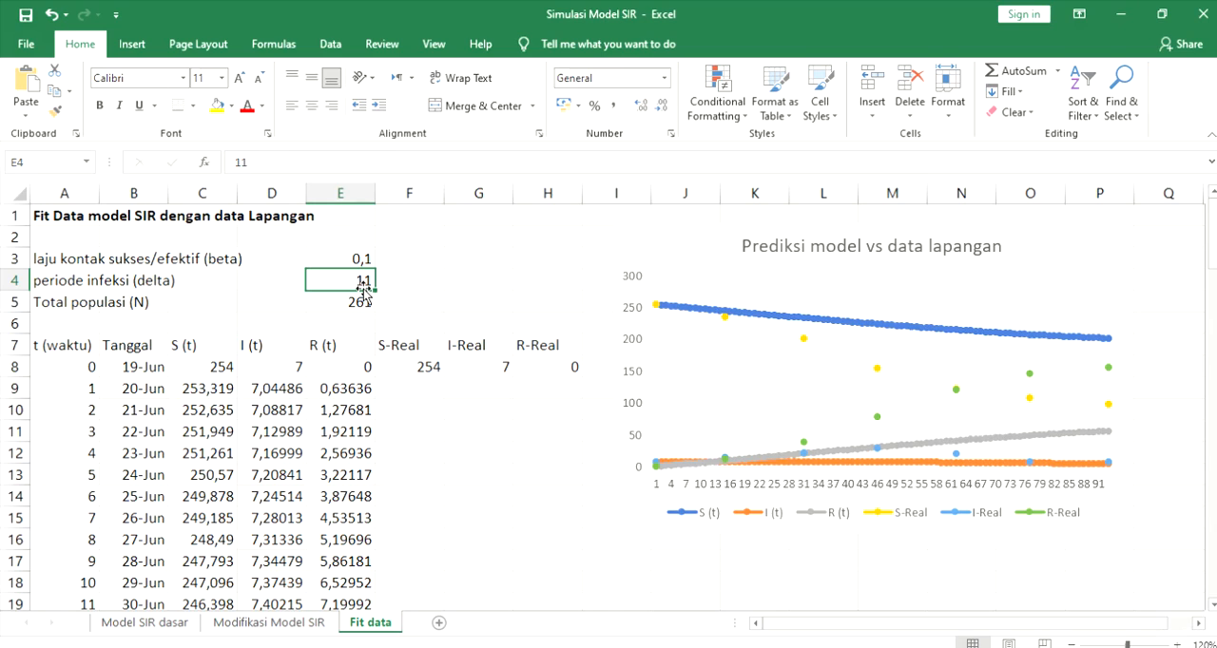
{"action": "key", "text": "Up"}
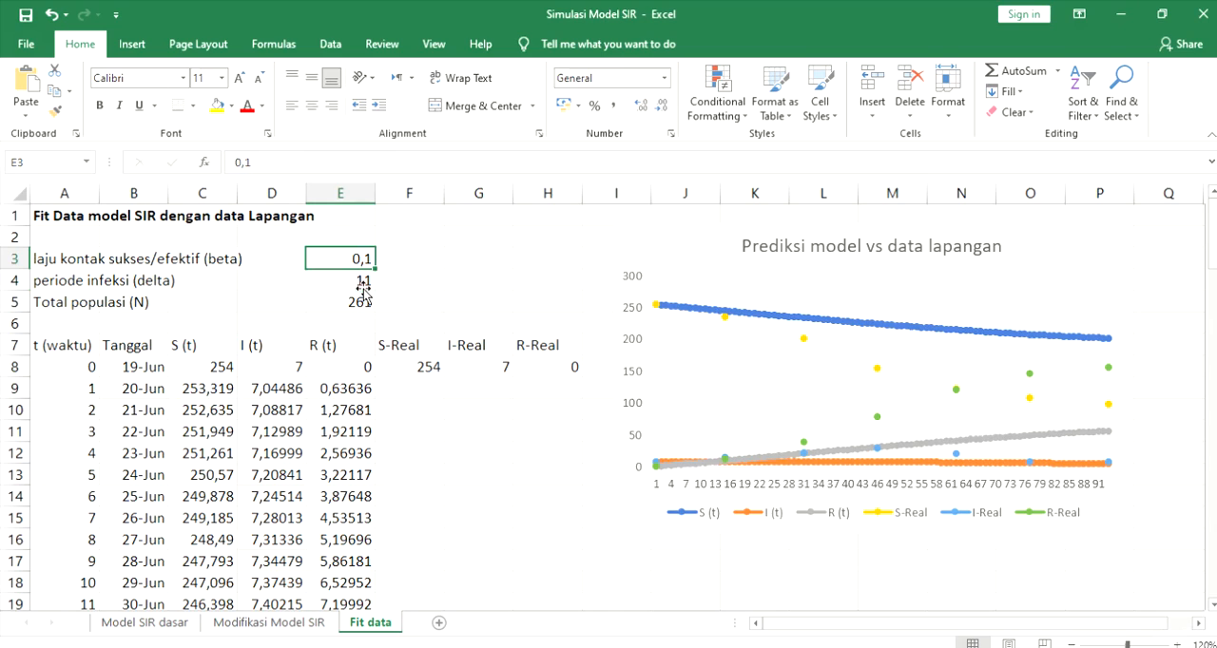
- Test the beta parameter in E3 with 0,2 and 0,3 against the field data points
{"action": "type", "text": "0"}
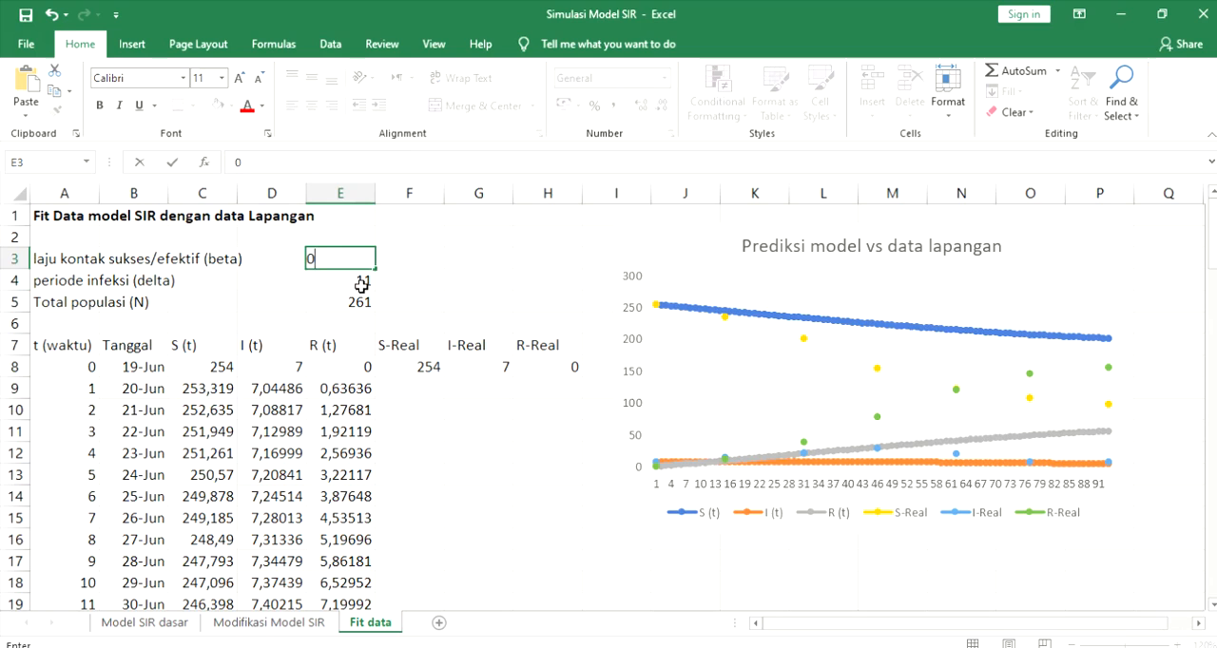
{"action": "type", "text": ",2"}
{"action": "key", "text": "Return"}
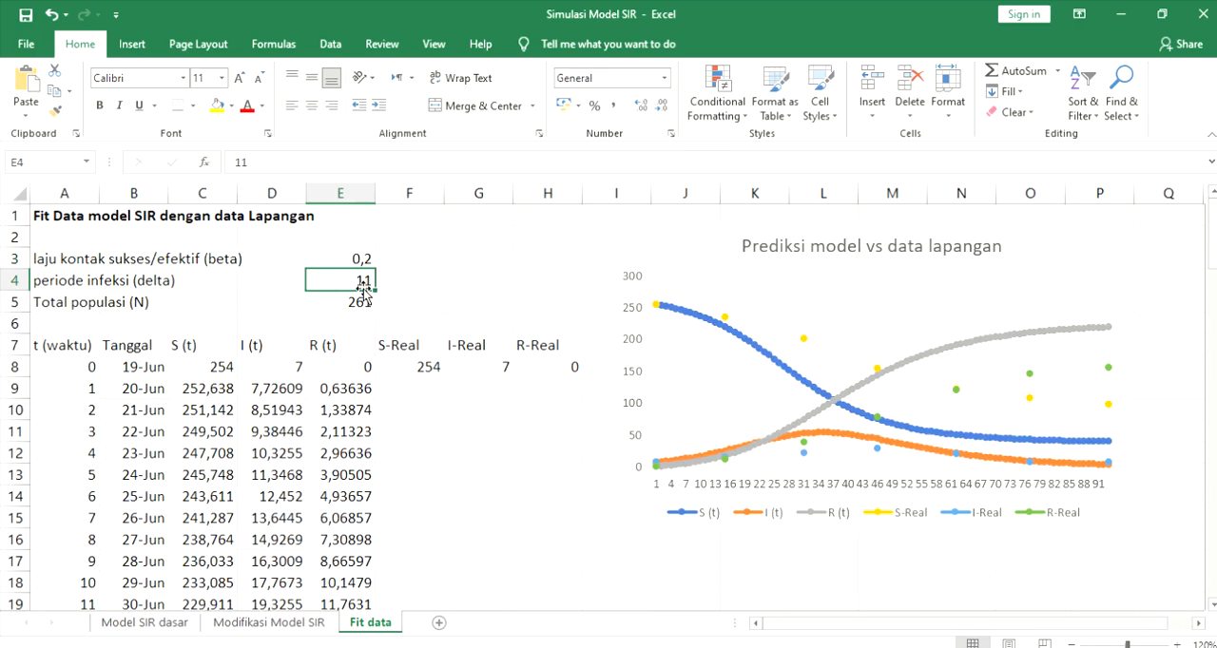
{"action": "key", "text": "Up"}
{"action": "type", "text": "0"}
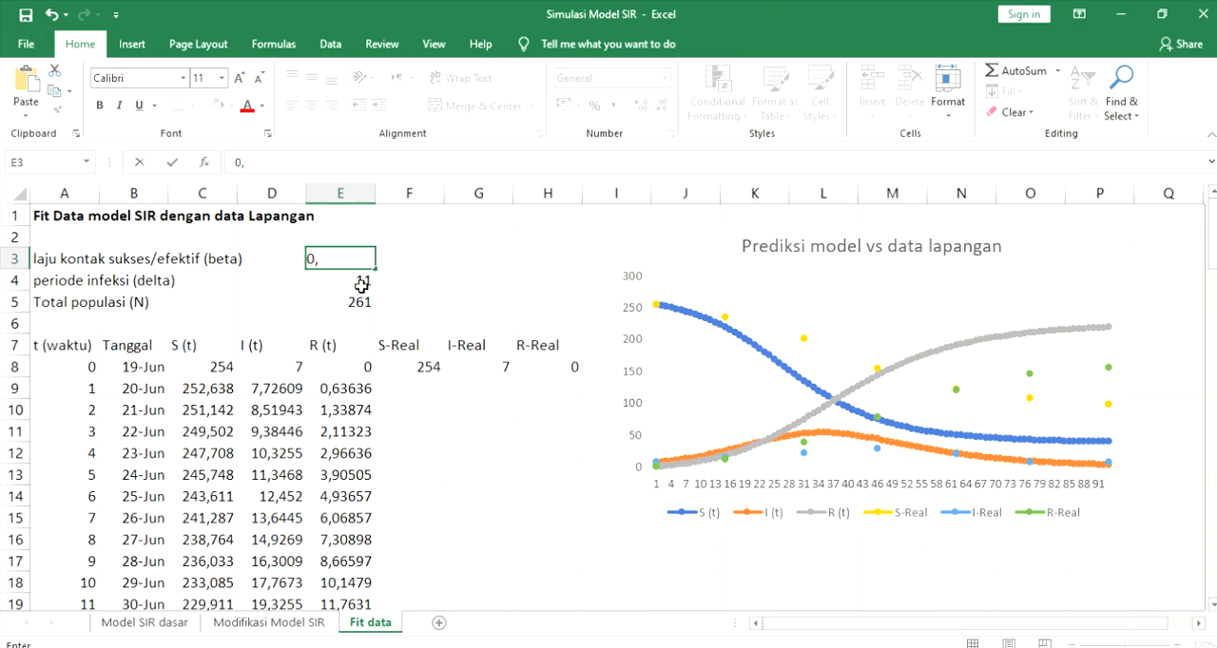
{"action": "type", "text": ",3"}
{"action": "key", "text": "Return"}
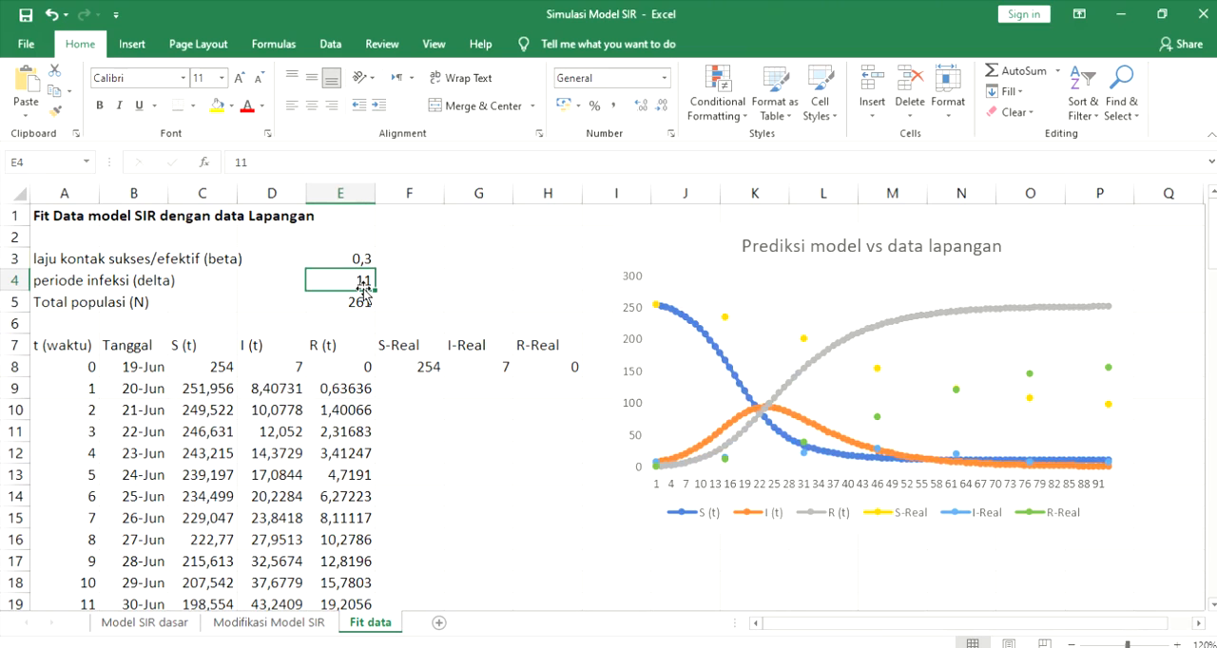
- Test the beta parameter in E3 with 0,4 and 0,5 against the field data points
{"action": "key", "text": "Up"}
{"action": "type", "text": "0,4"}
{"action": "key", "text": "Return"}
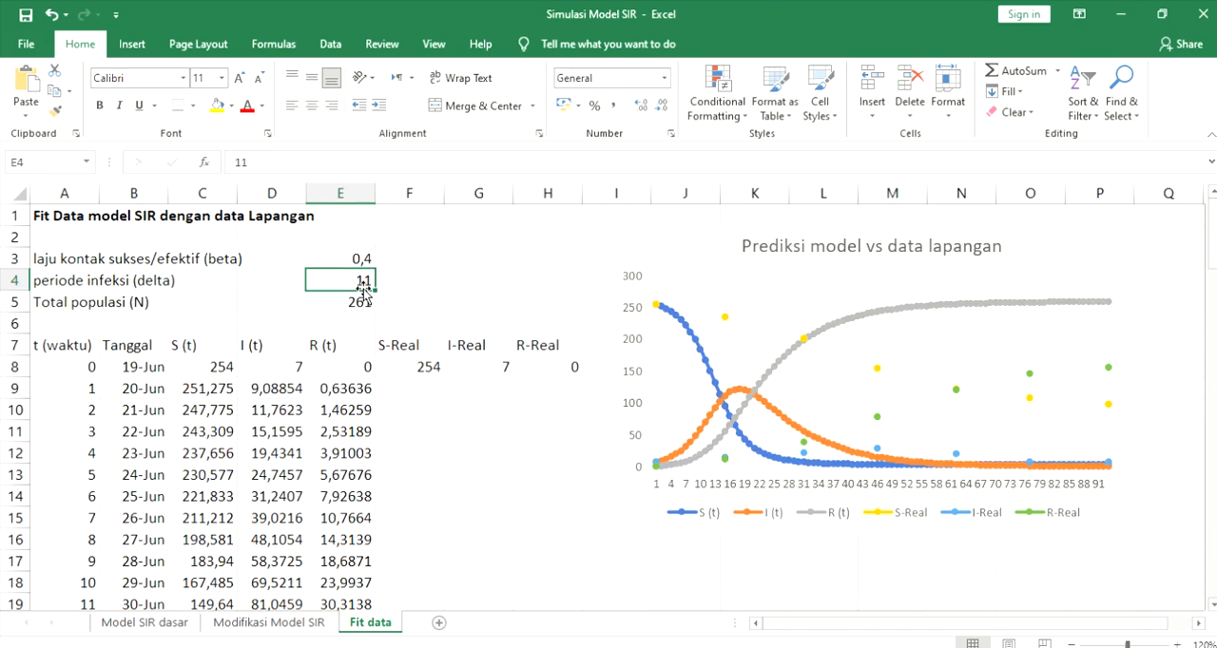
{"action": "key", "text": "Up"}
{"action": "type", "text": "0"}
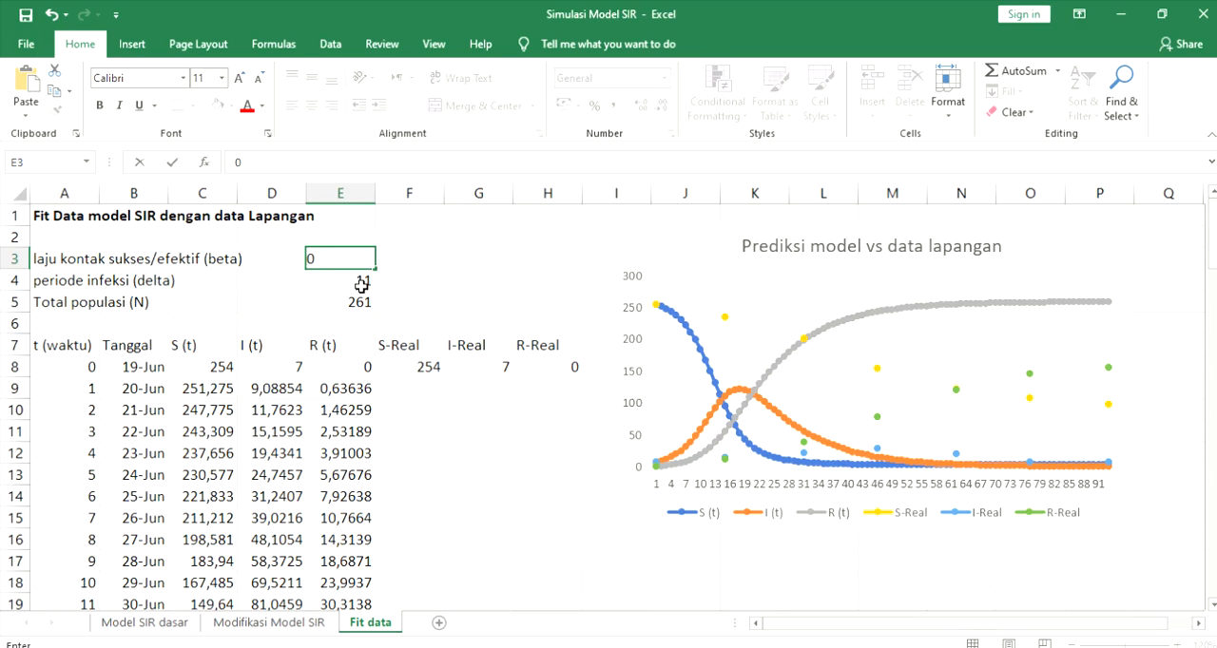
{"action": "type", "text": ",5"}
{"action": "key", "text": "Return"}
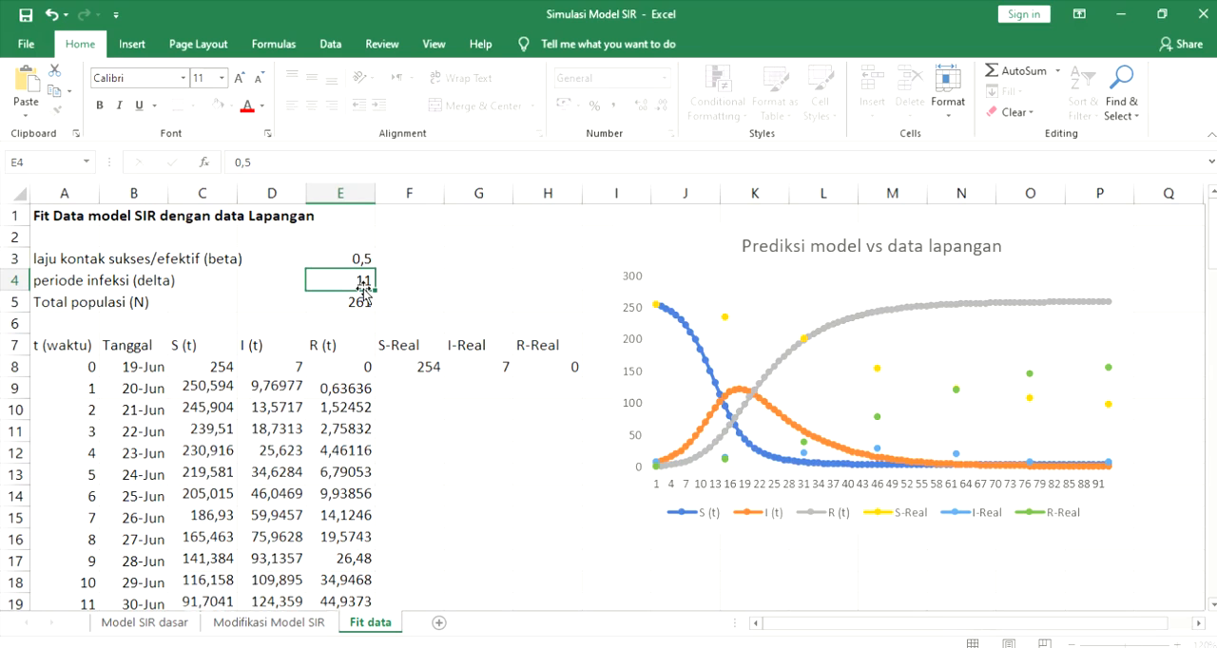
- Return the beta parameter in E3 to 0,2
{"action": "key", "text": "Up"}
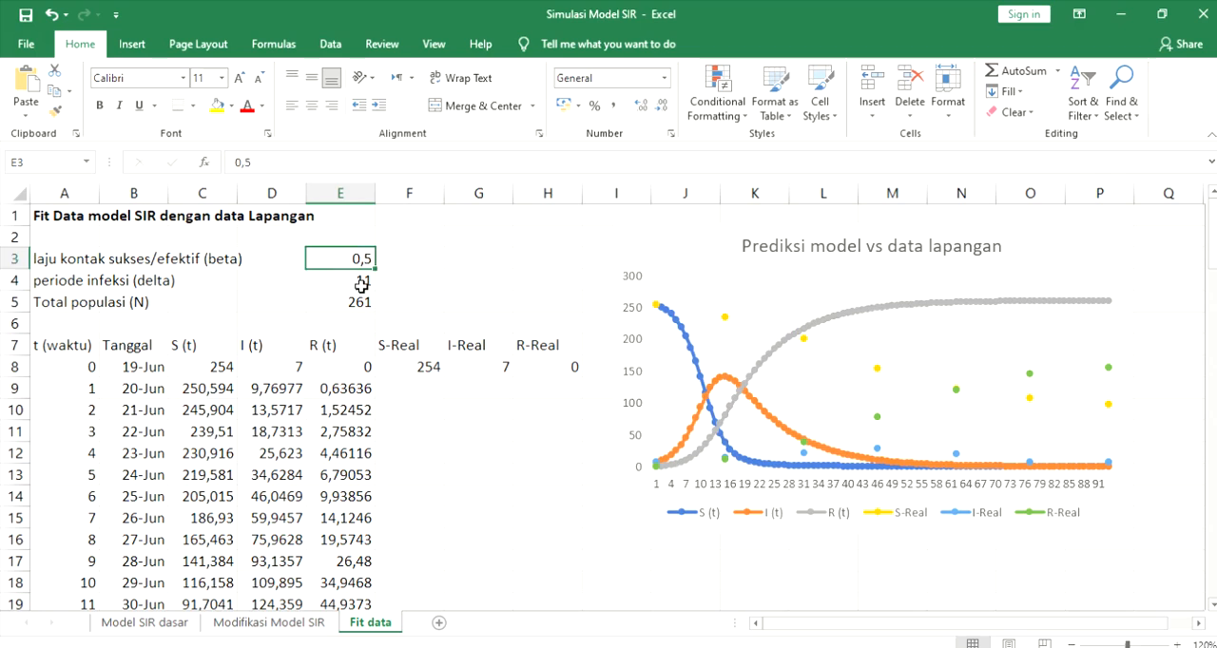
{"action": "type", "text": "0"}
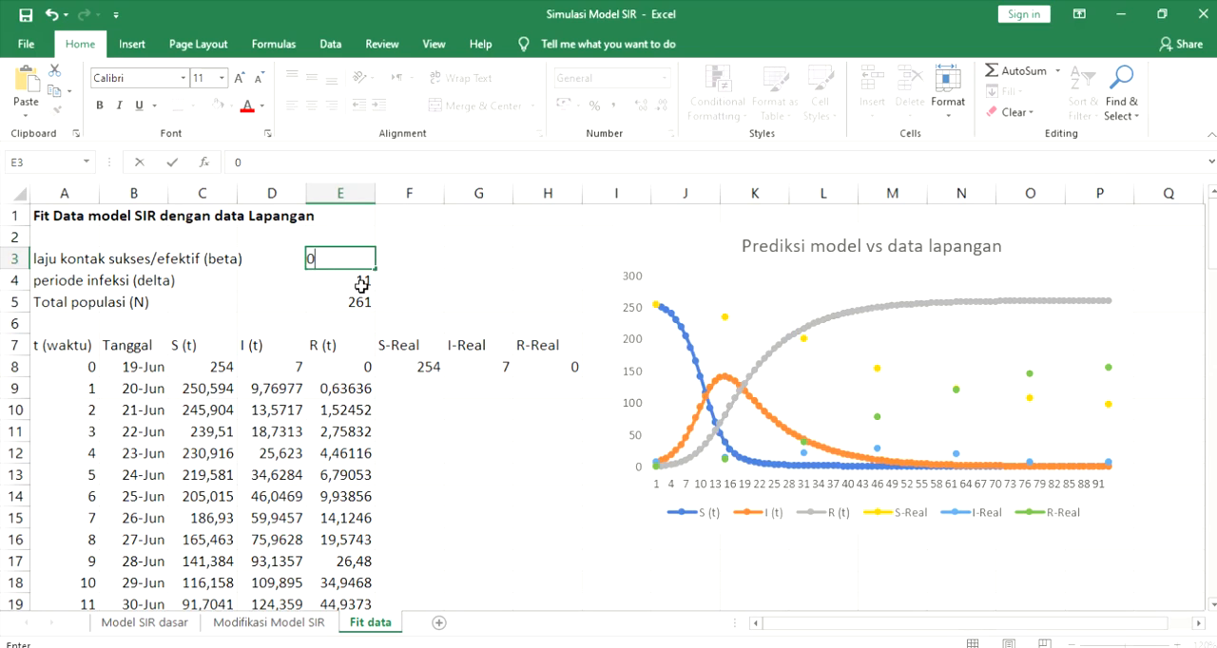
{"action": "type", "text": ",2"}
{"action": "key", "text": "Return"}
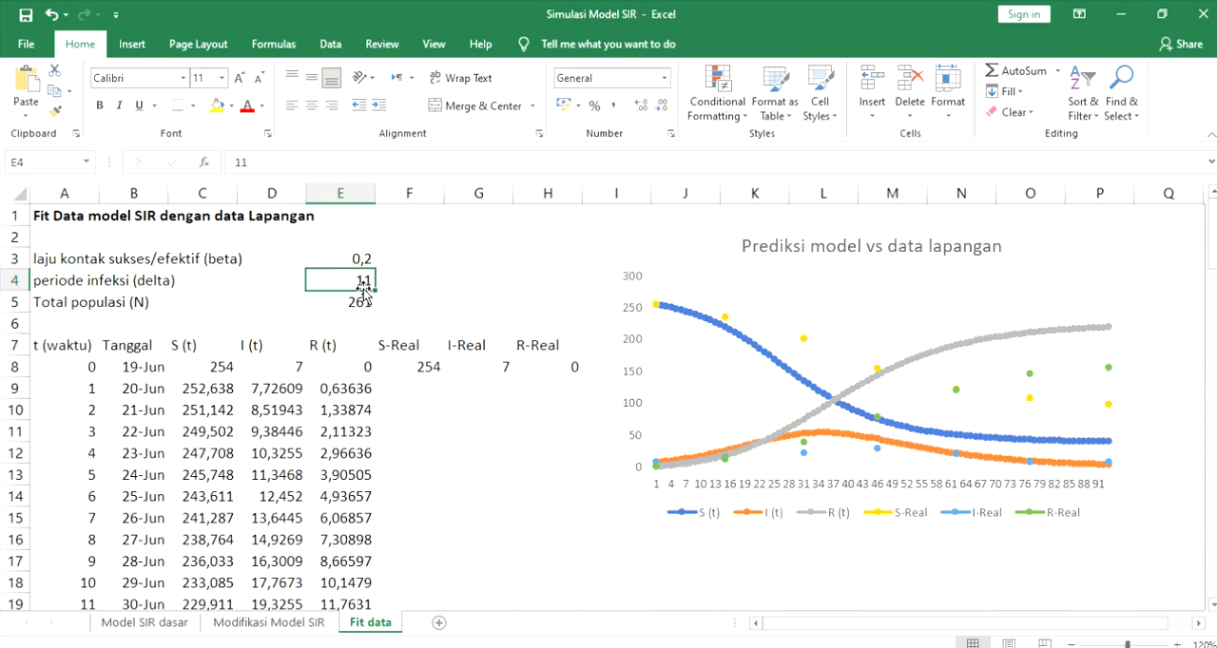
- Set the laju kontak sukses/efektif (beta) in E3 to 0,15
{"action": "key", "text": "Up"}
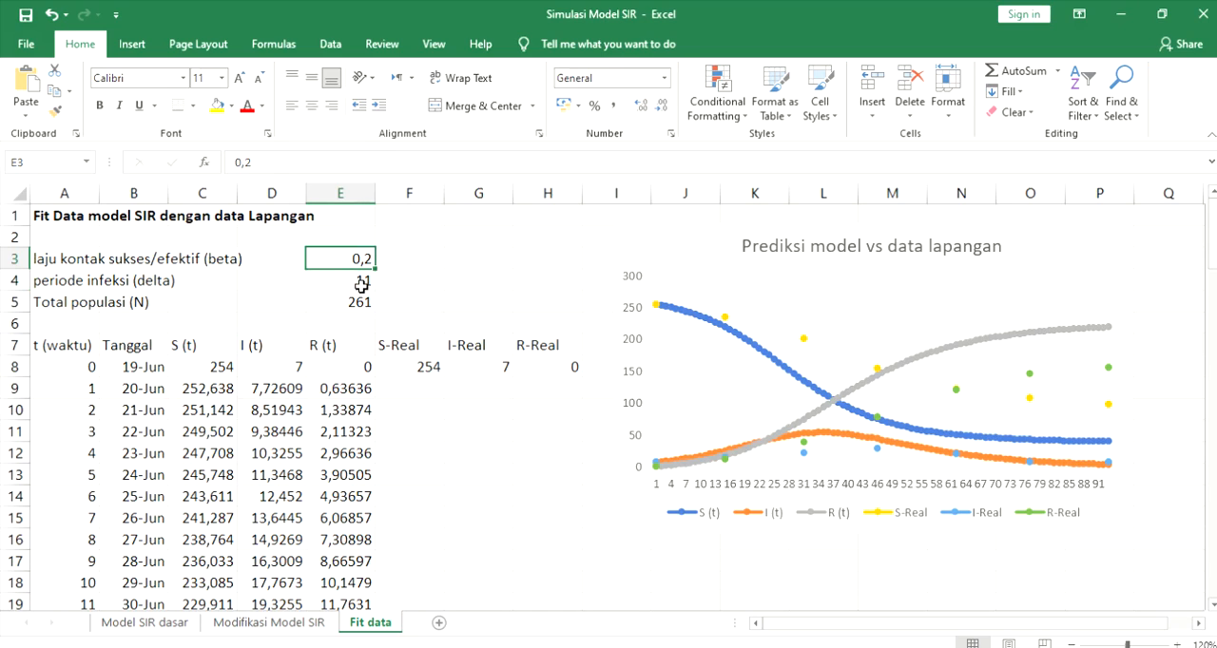
{"action": "type", "text": "0,15"}
{"action": "key", "text": "Return"}
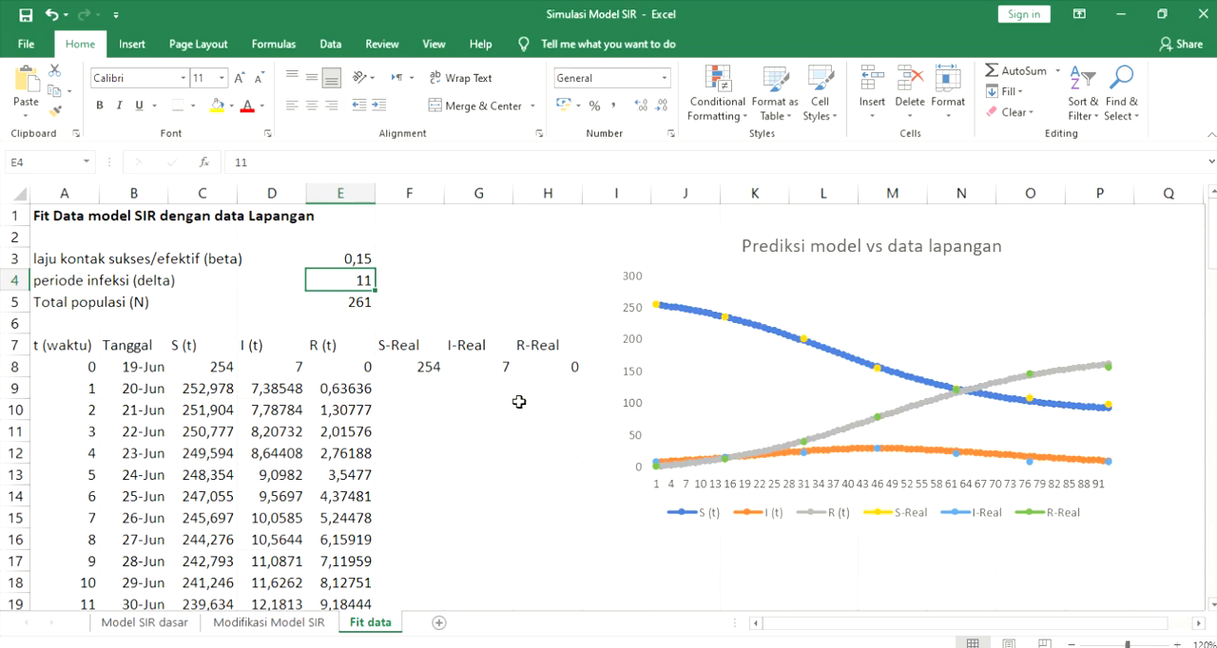
- Compare the model curves with the field data points in the chart and highlight the S (t) series
{"action": "scroll", "coordinate": [466, 460], "scroll_direction": "down", "scroll_amount": 7}
{"action": "scroll", "coordinate": [466, 459], "scroll_direction": "up", "scroll_amount": 7}
{"action": "left_click", "coordinate": [831, 348]}
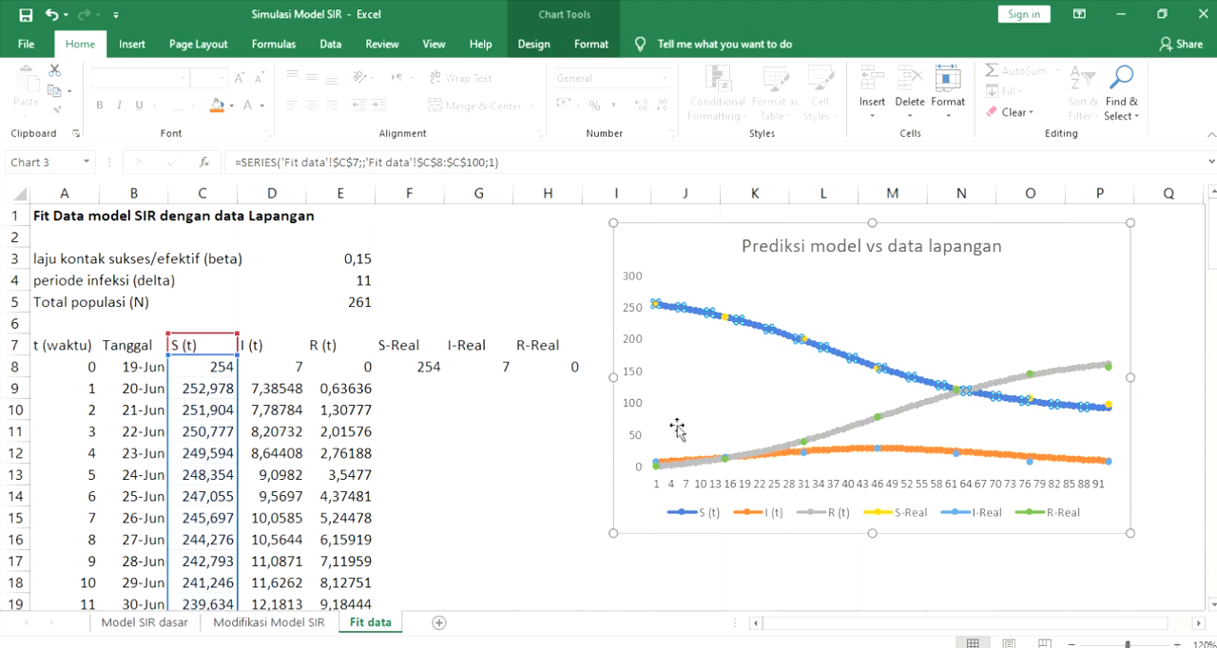
- Add a trendline to the I (t) series, try the Polynomial type, and settle on Logarithmic
{"action": "left_click", "coordinate": [903, 449]}
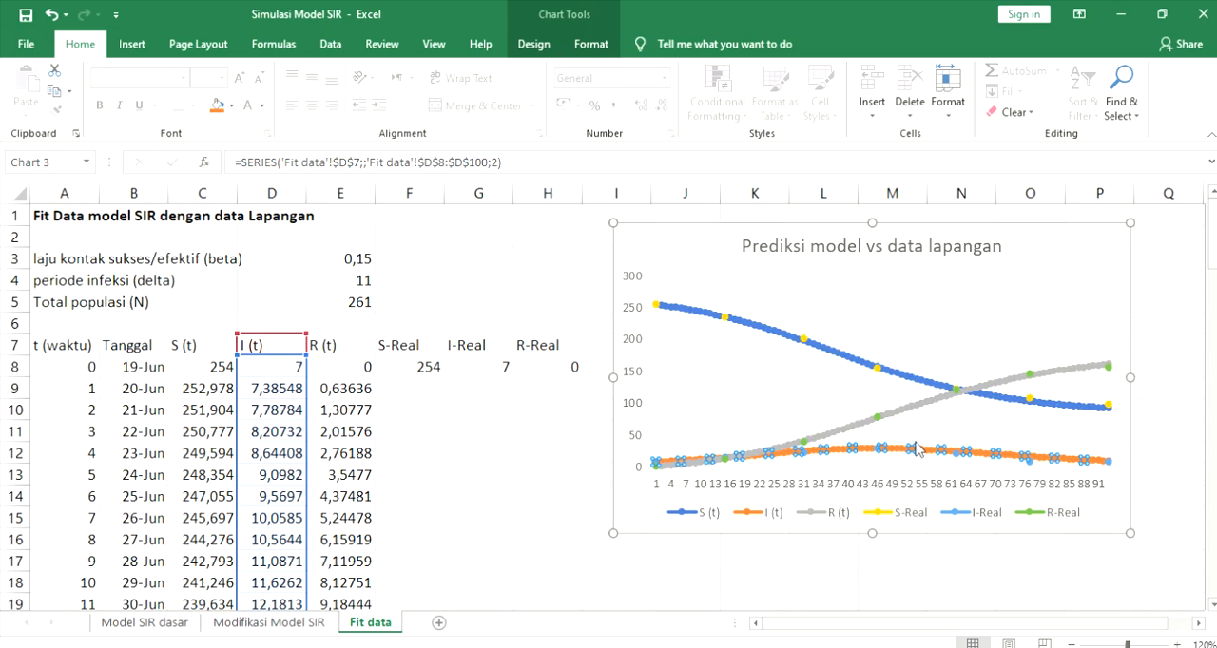
{"action": "left_click", "coordinate": [948, 590]}
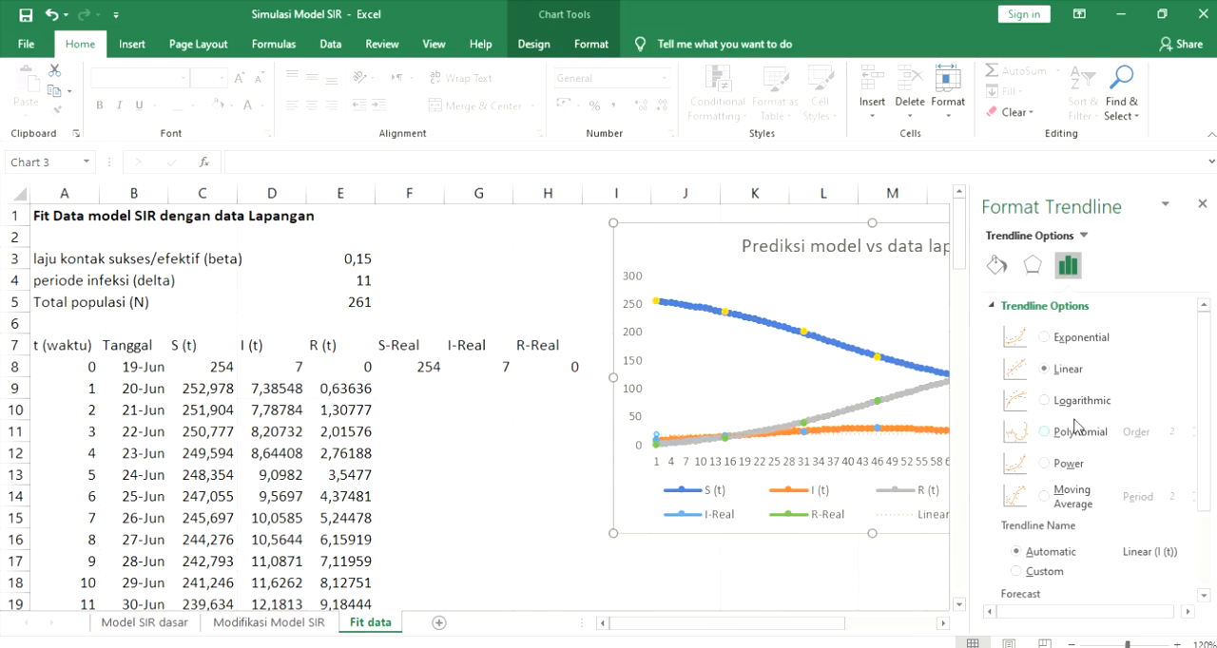
{"action": "scroll", "coordinate": [1034, 540], "scroll_direction": "down", "scroll_amount": 1}
{"action": "scroll", "coordinate": [1062, 455], "scroll_direction": "up", "scroll_amount": 1}
{"action": "left_click", "coordinate": [1046, 432]}
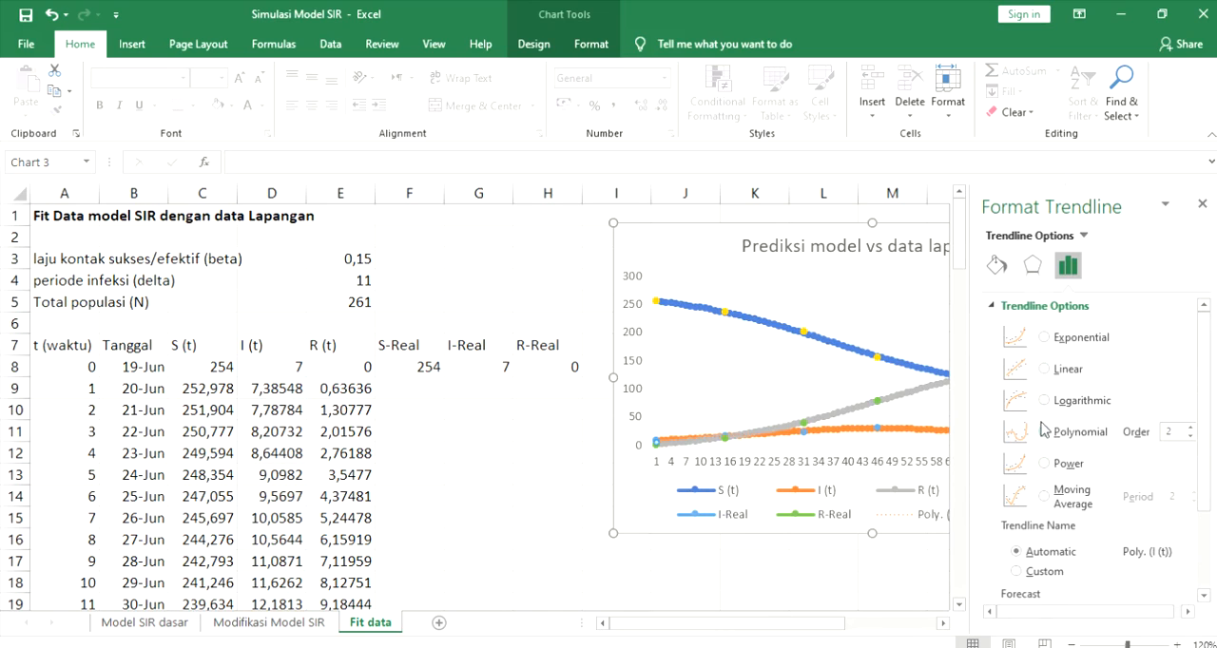
{"action": "left_click", "coordinate": [1043, 400]}
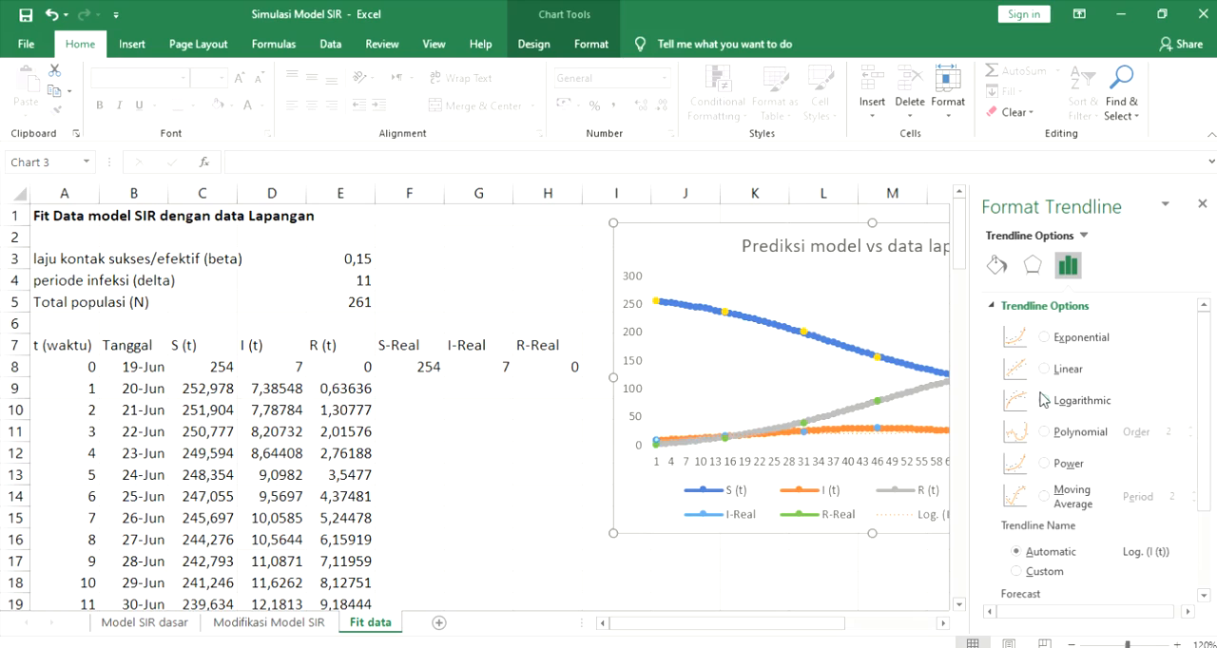
- Move the Prediksi model vs data lapangan chart so that it spans columns E to L
{"action": "left_click_drag", "start_coordinate": [714, 253], "coordinate": [421, 263]}
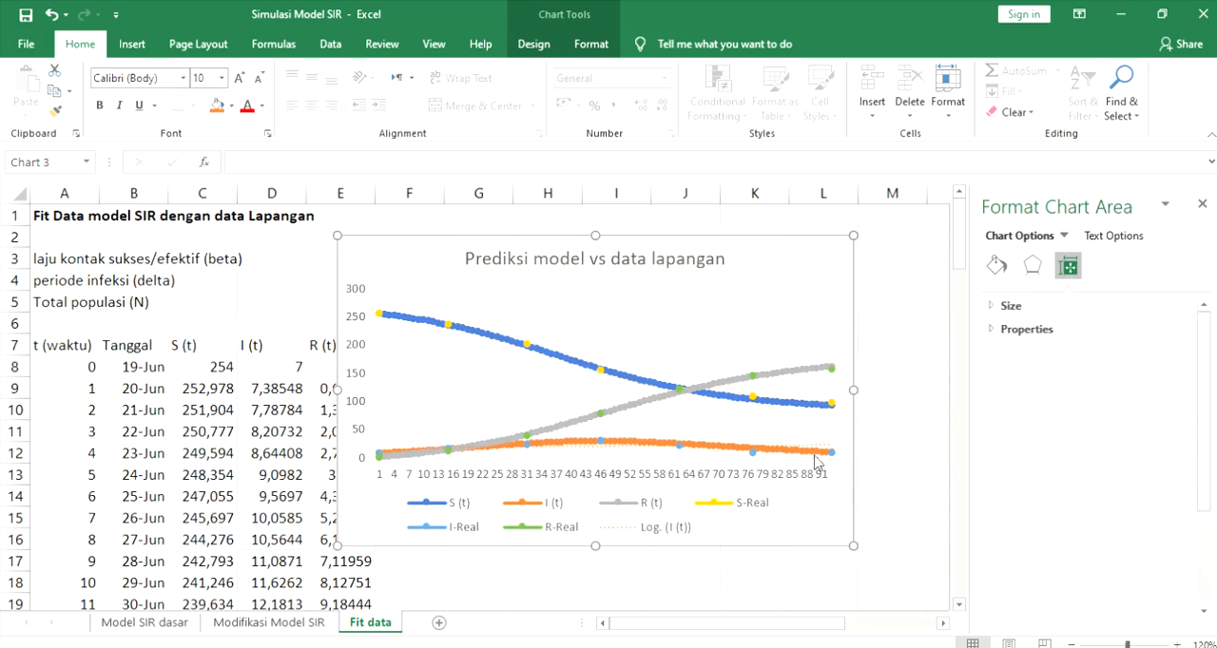
{"action": "left_click", "coordinate": [1032, 266]}
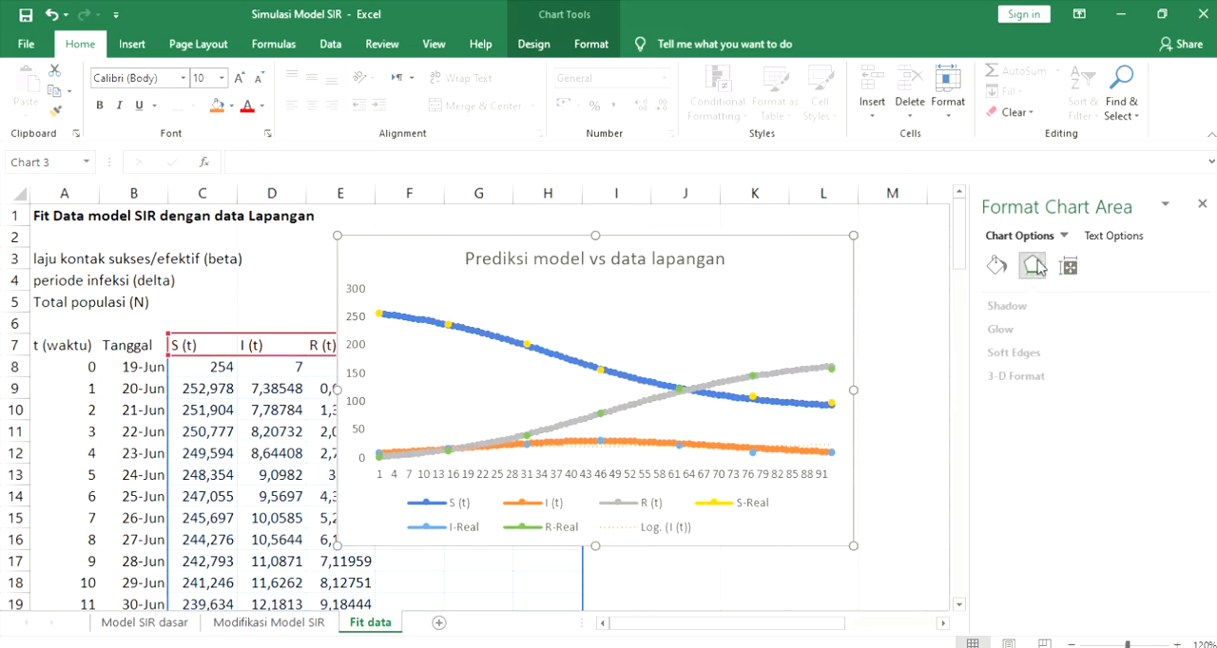
- Display the equation of the logarithmic I (t) trendline on the chart and place its label just above the I (t) curve
{"action": "left_click", "coordinate": [817, 444]}
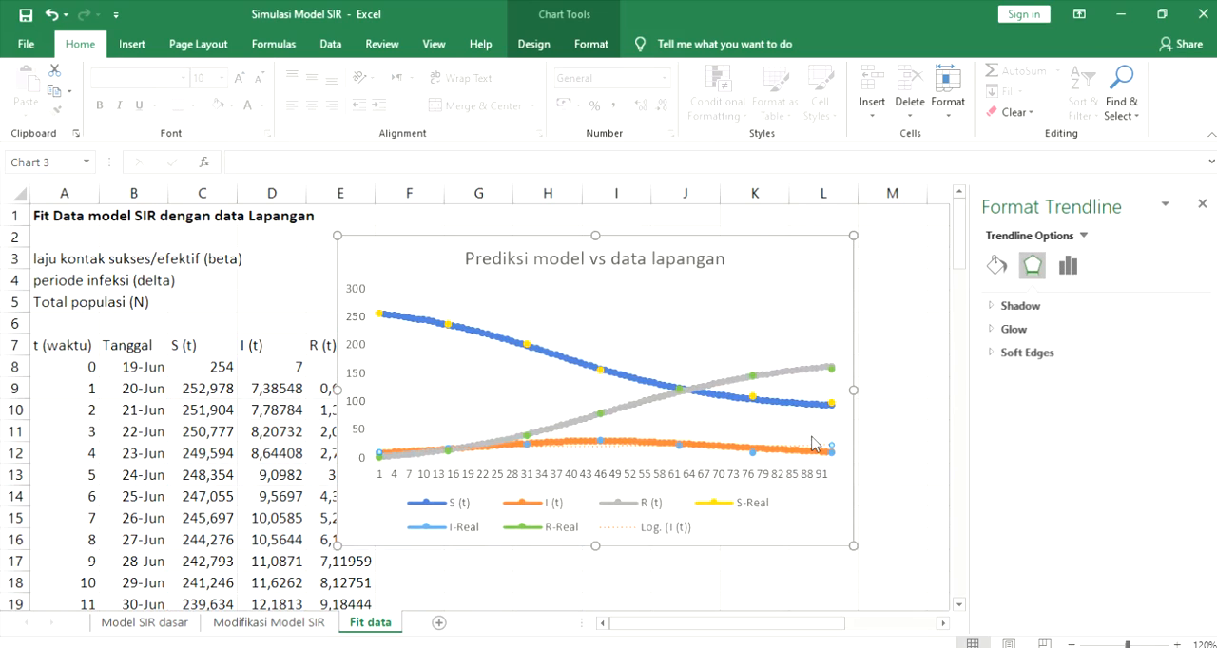
{"action": "left_click", "coordinate": [1057, 267]}
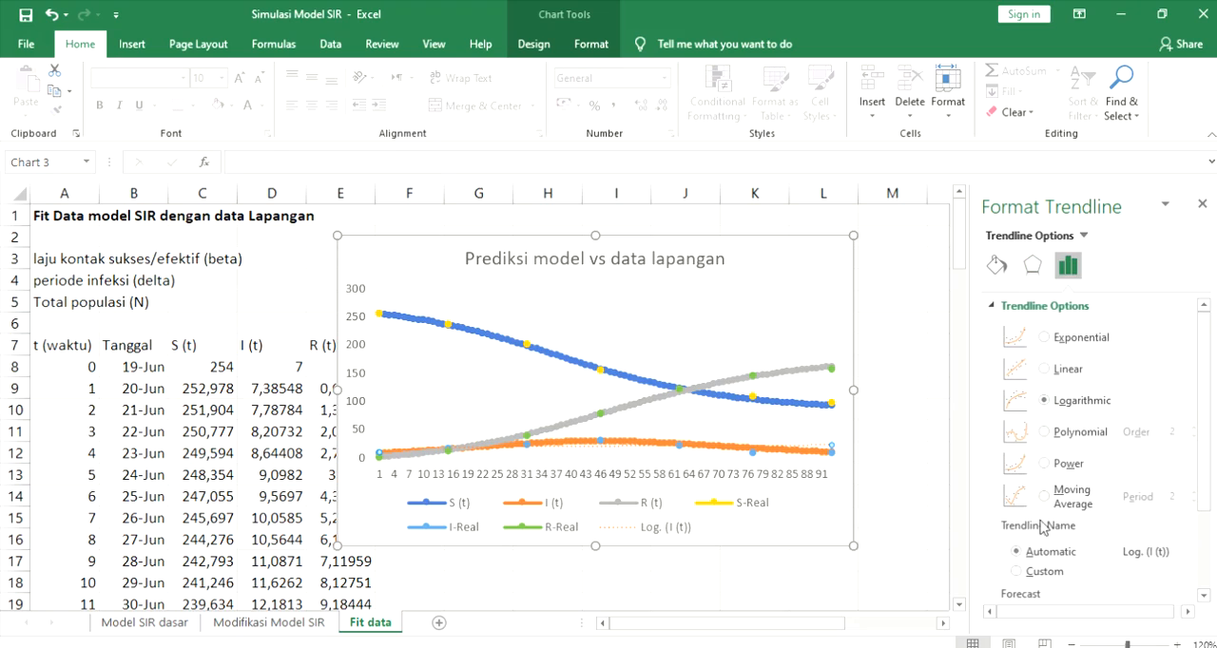
{"action": "scroll", "coordinate": [1073, 412], "scroll_direction": "down", "scroll_amount": 3}
{"action": "scroll", "coordinate": [1026, 570], "scroll_direction": "down", "scroll_amount": 1}
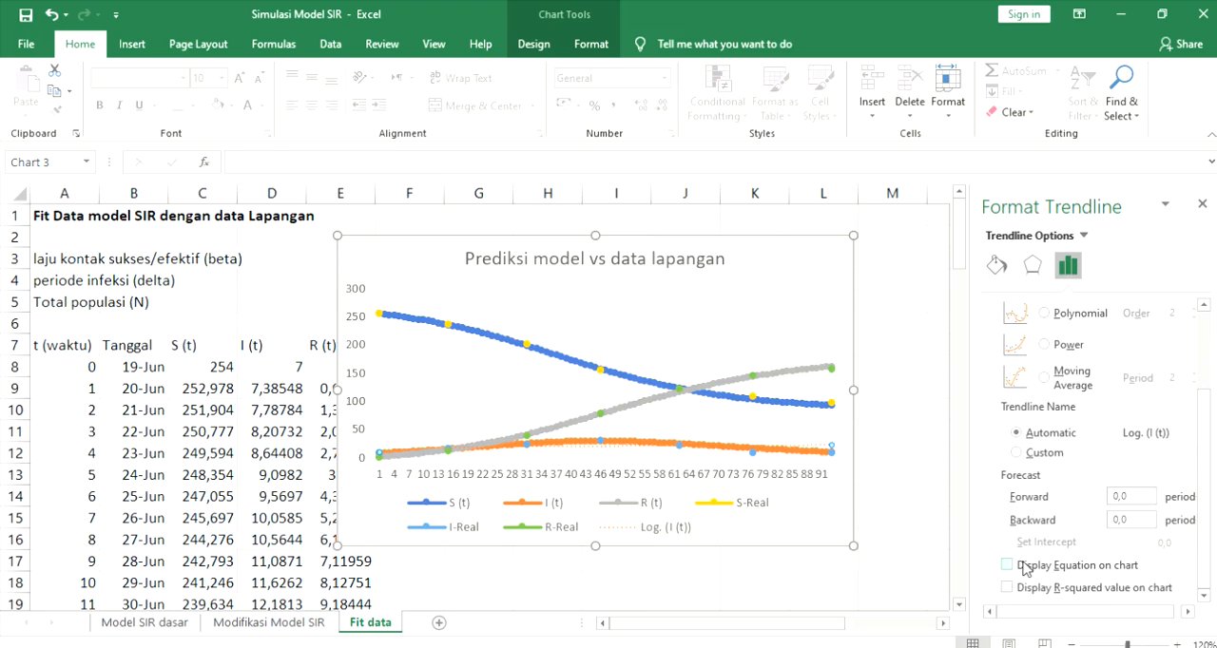
{"action": "left_click", "coordinate": [1024, 567]}
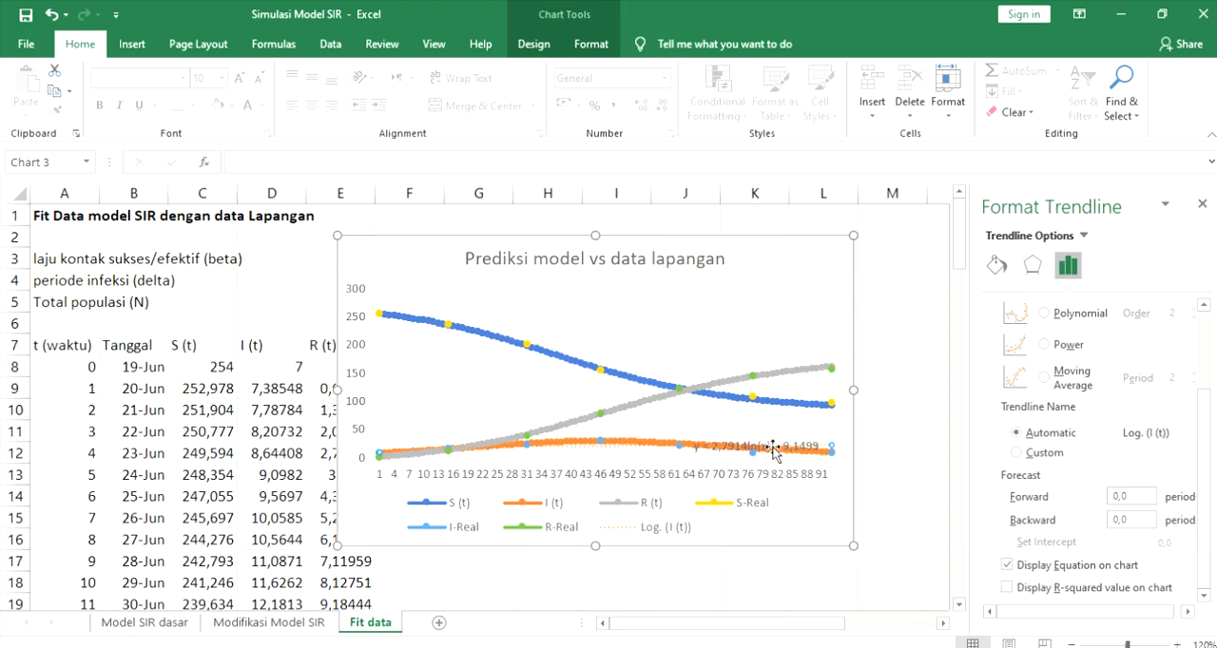
{"action": "left_click_drag", "start_coordinate": [745, 451], "coordinate": [756, 432]}
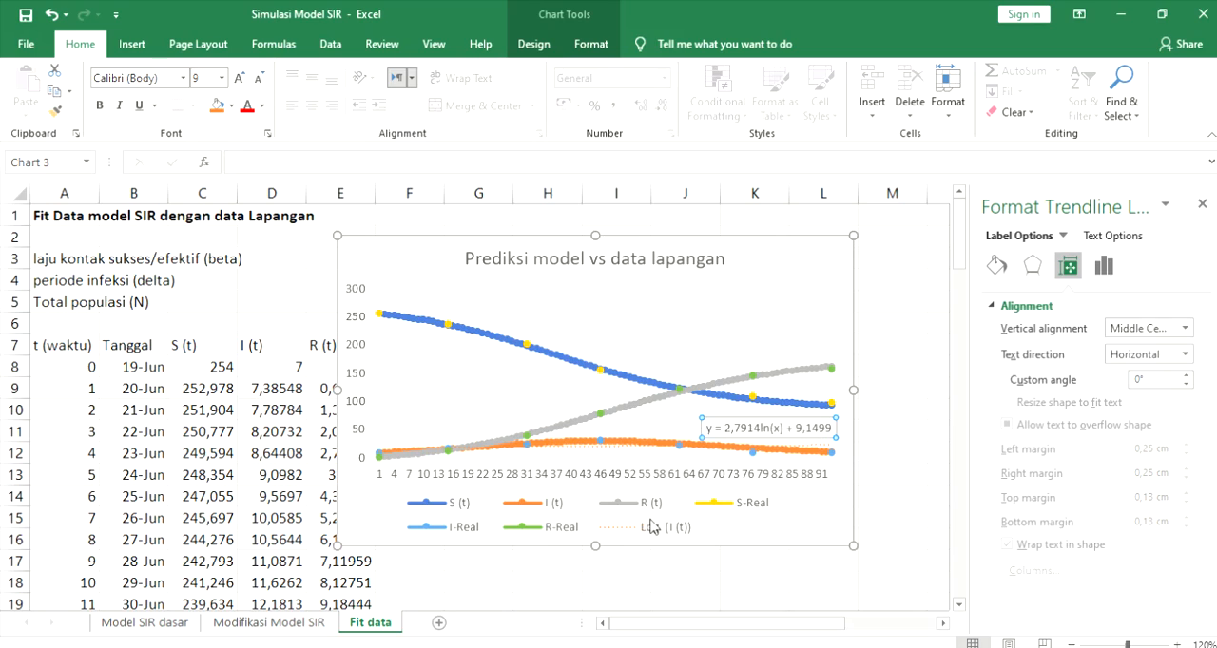
- Add a Polynomial trendline of order 2 to the S (t) series, display its equation, and place the label above the curve
{"action": "left_click", "coordinate": [722, 397]}
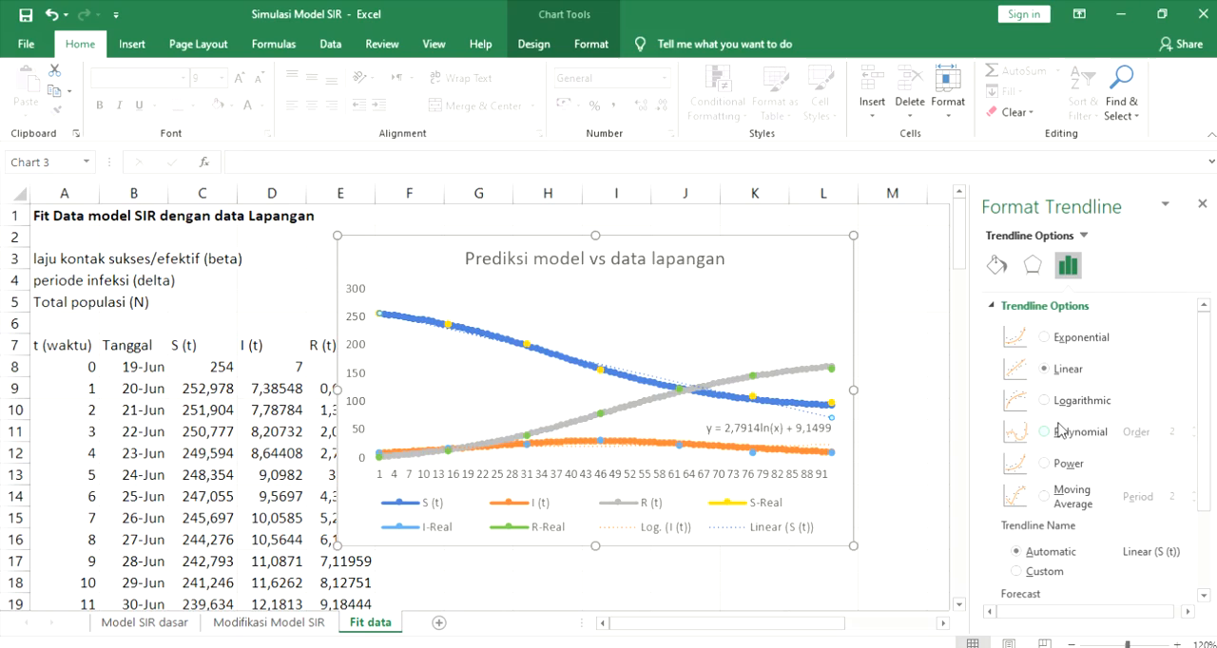
{"action": "left_click", "coordinate": [1060, 430]}
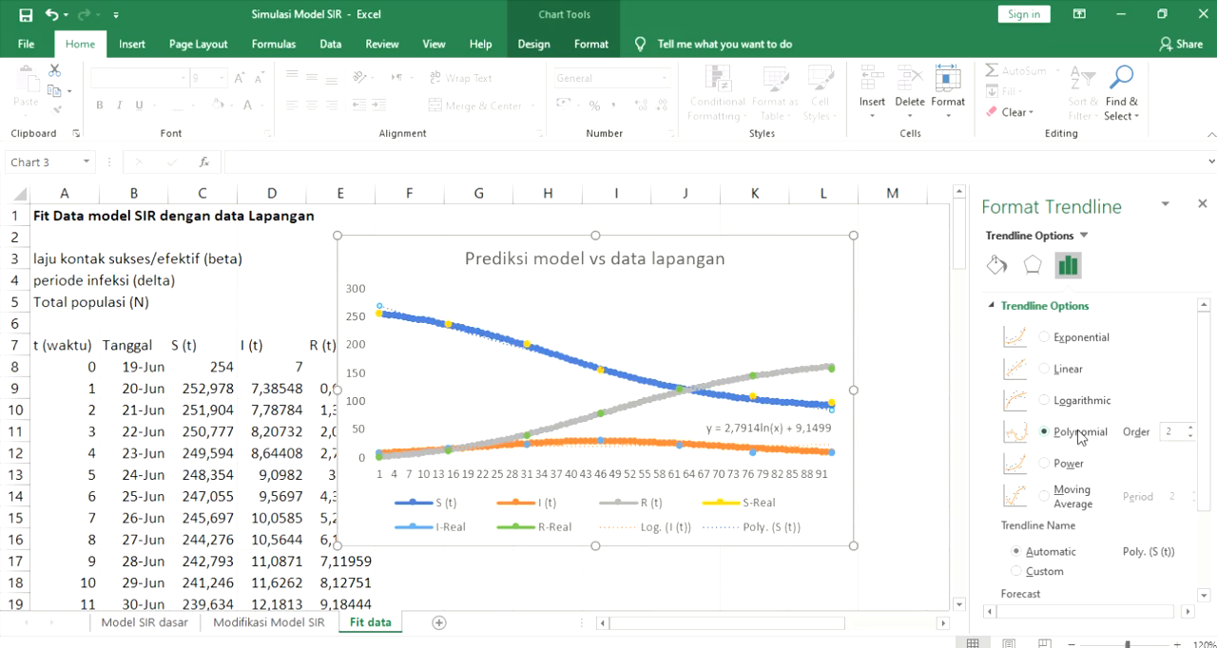
{"action": "scroll", "coordinate": [1019, 521], "scroll_direction": "down", "scroll_amount": 3}
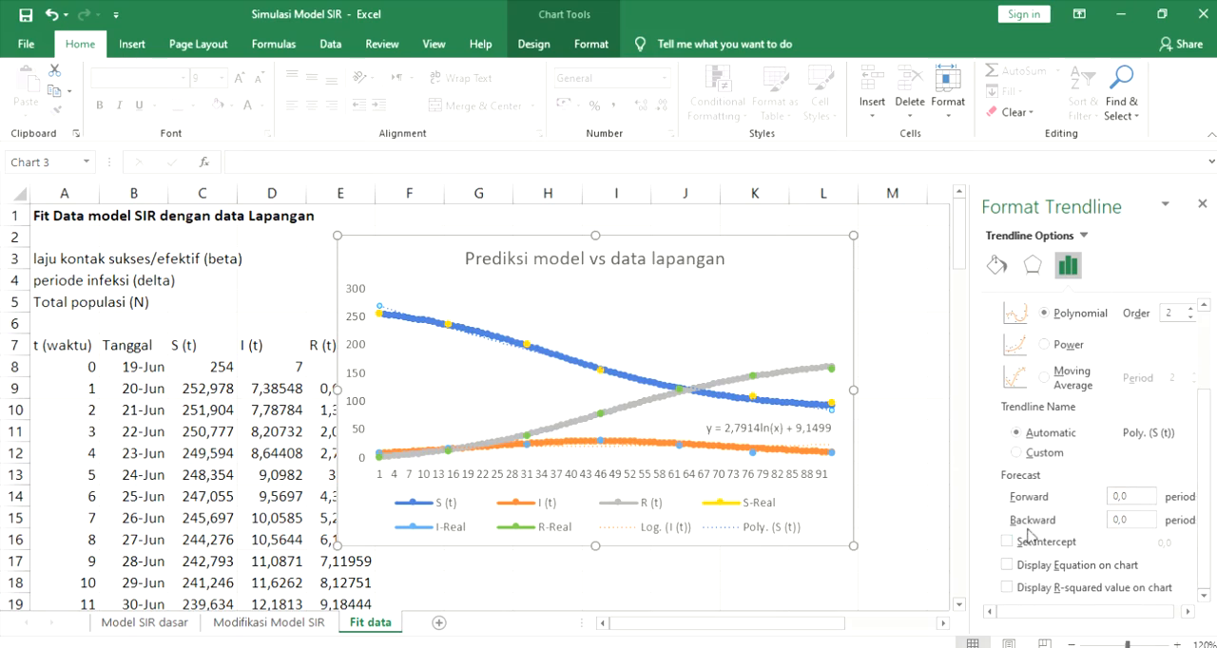
{"action": "left_click", "coordinate": [1007, 564]}
{"action": "left_click", "coordinate": [714, 417]}
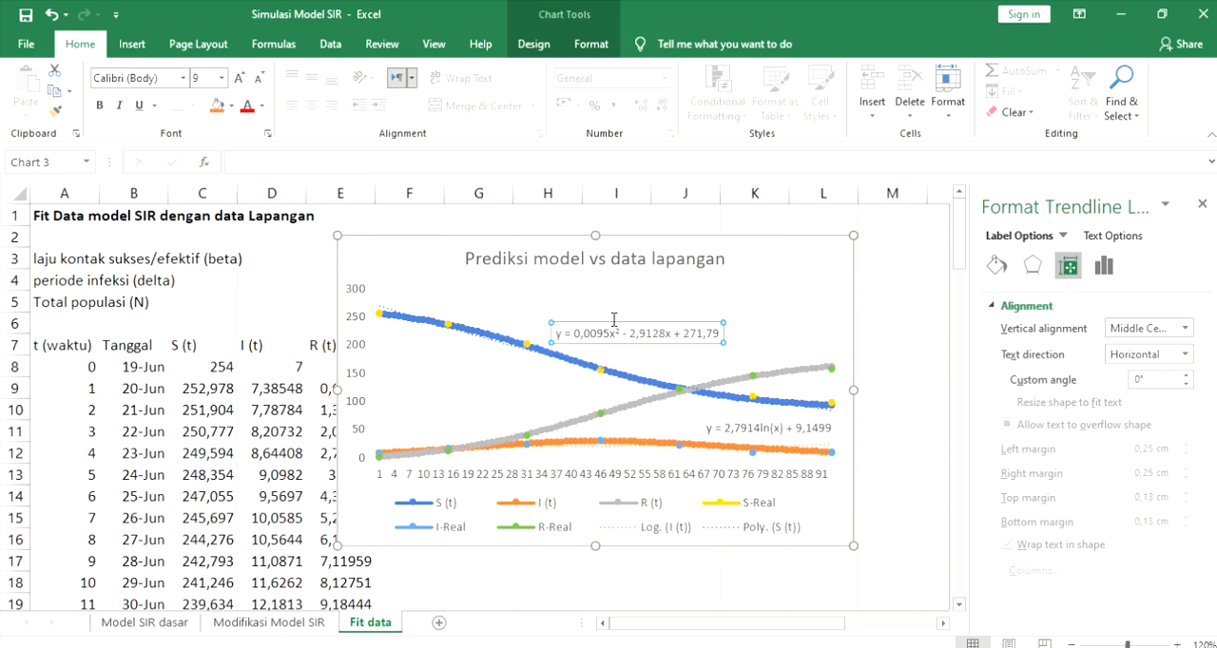
- Add a Polynomial trendline of order 2 to the R (t) series in the Prediksi model vs data lapangan chart
{"action": "left_click", "coordinate": [778, 371]}
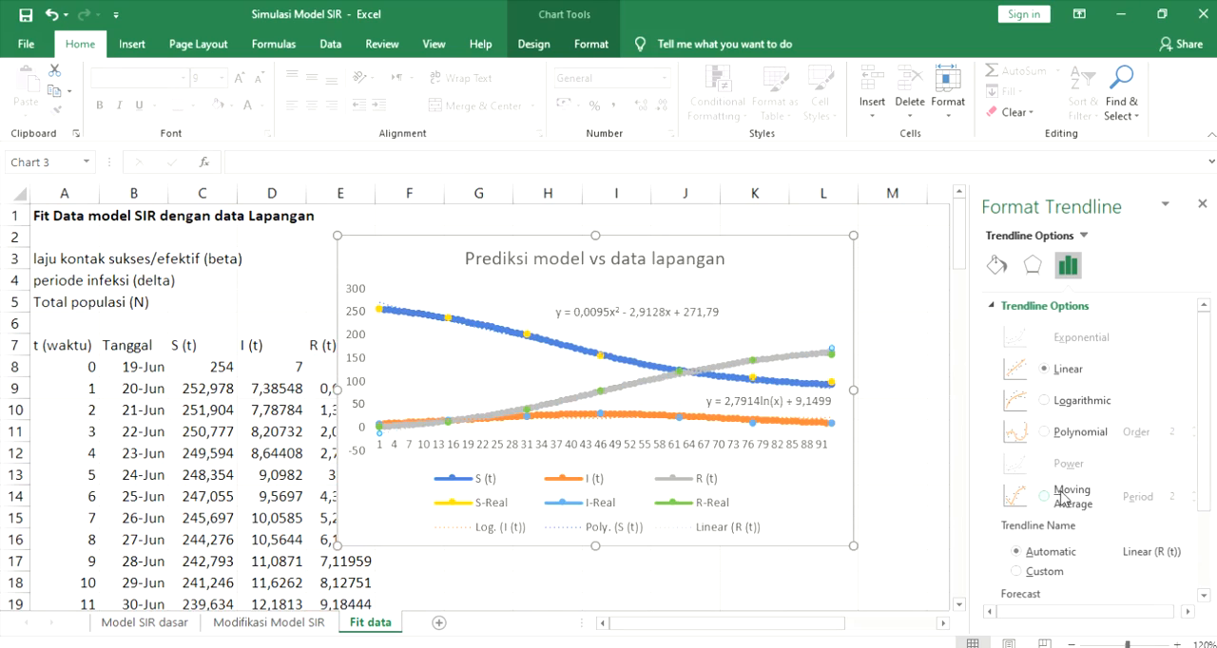
{"action": "scroll", "coordinate": [1043, 439], "scroll_direction": "down", "scroll_amount": 1}
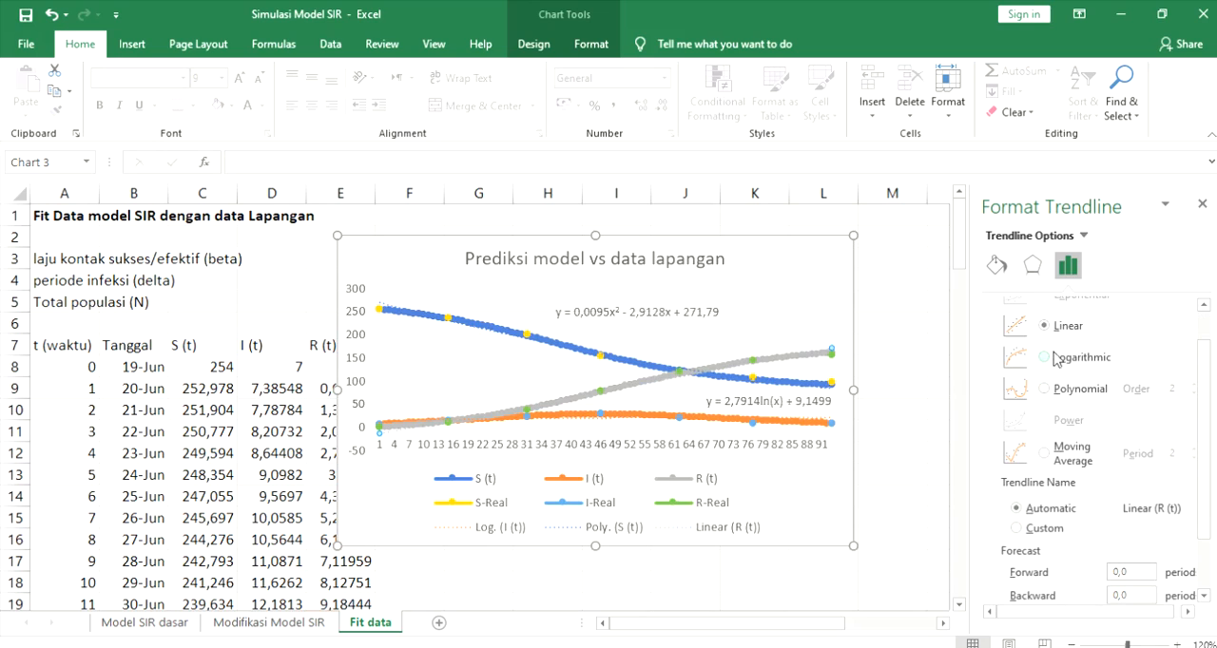
{"action": "scroll", "coordinate": [1037, 466], "scroll_direction": "down", "scroll_amount": 2}
{"action": "scroll", "coordinate": [1039, 439], "scroll_direction": "up", "scroll_amount": 2}
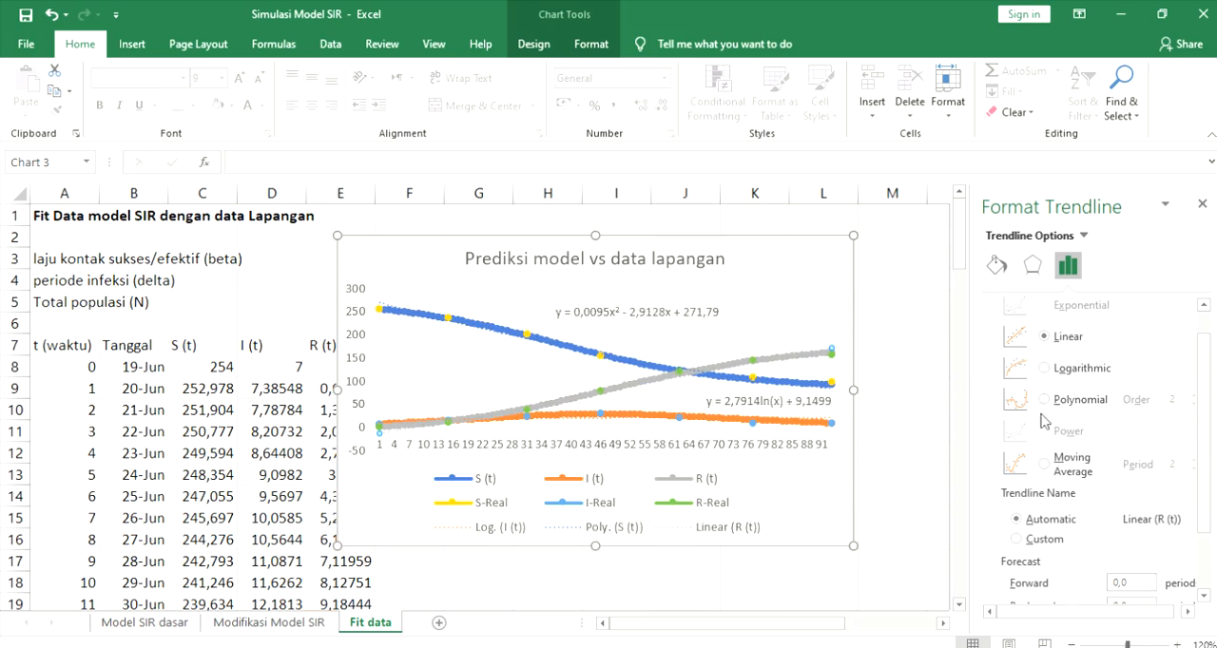
{"action": "left_click", "coordinate": [1046, 399]}
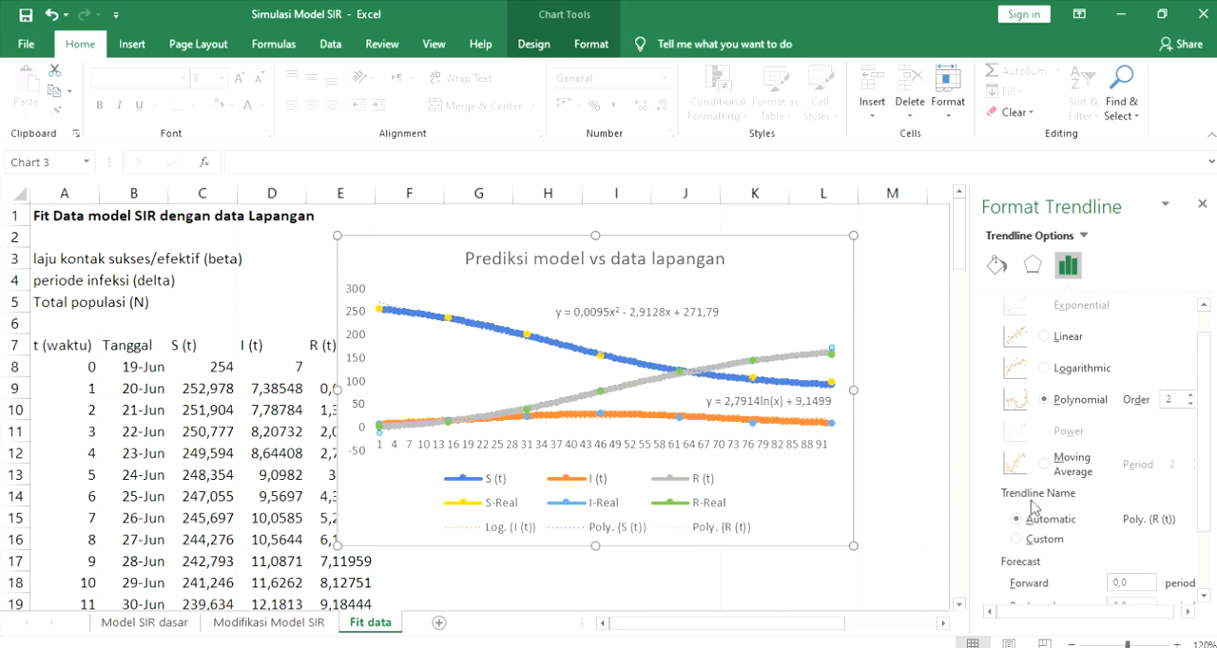
- Display the equation of the R (t) trendline on the chart and place its label just above the end of the R (t) curve
{"action": "scroll", "coordinate": [1037, 531], "scroll_direction": "down", "scroll_amount": 2}
{"action": "left_click", "coordinate": [1039, 567]}
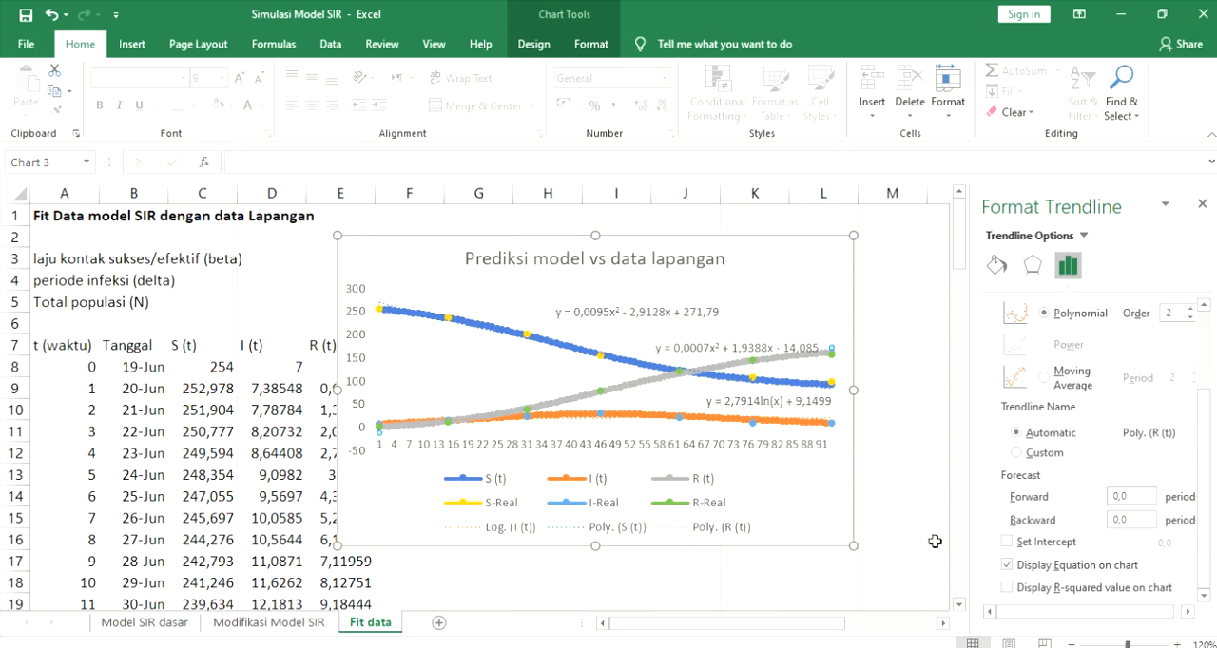
{"action": "left_click_drag", "start_coordinate": [764, 347], "coordinate": [792, 339]}
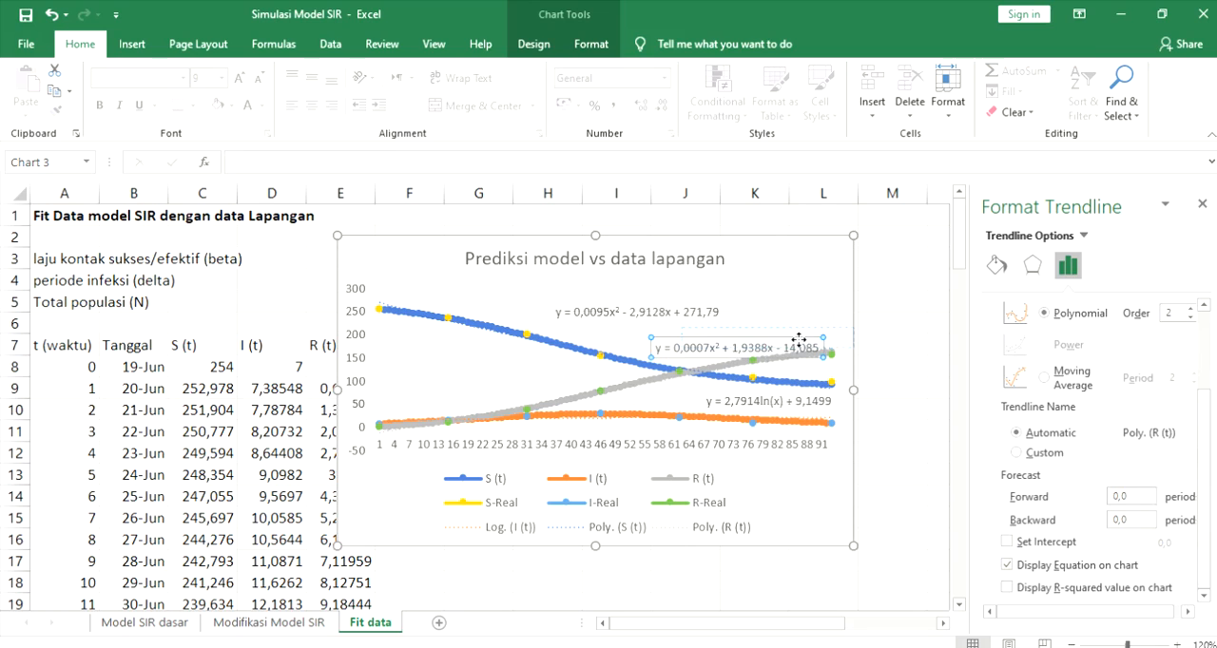
{"action": "left_click", "coordinate": [895, 411]}
- Close the formatting pane and move the Prediksi model vs data lapangan chart clear of the data table, spanning columns I to P
{"action": "left_click_drag", "start_coordinate": [427, 258], "coordinate": [451, 302]}
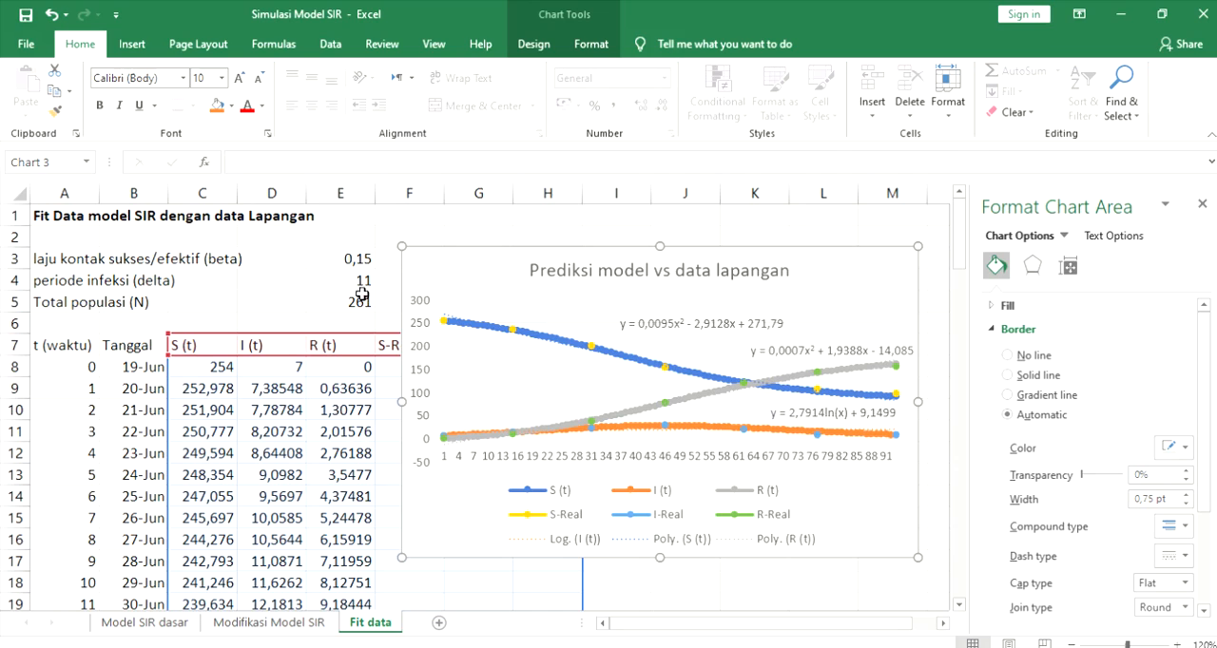
{"action": "left_click", "coordinate": [342, 257]}
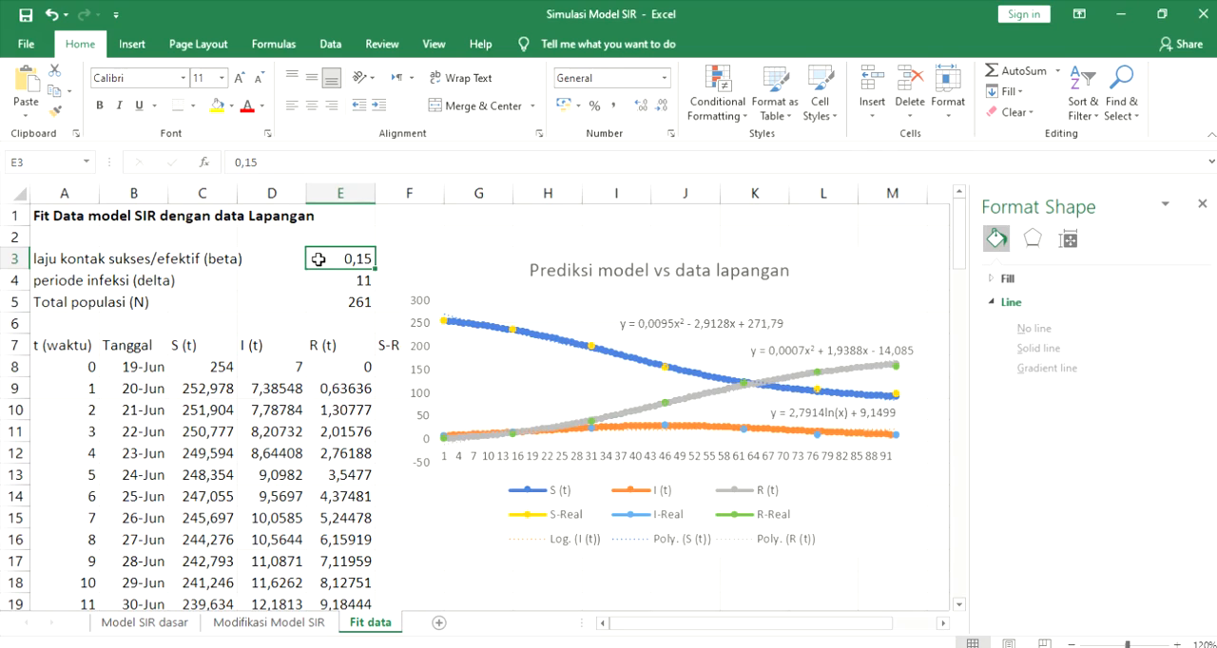
{"action": "left_click", "coordinate": [1203, 198]}
{"action": "left_click_drag", "start_coordinate": [512, 269], "coordinate": [713, 274]}
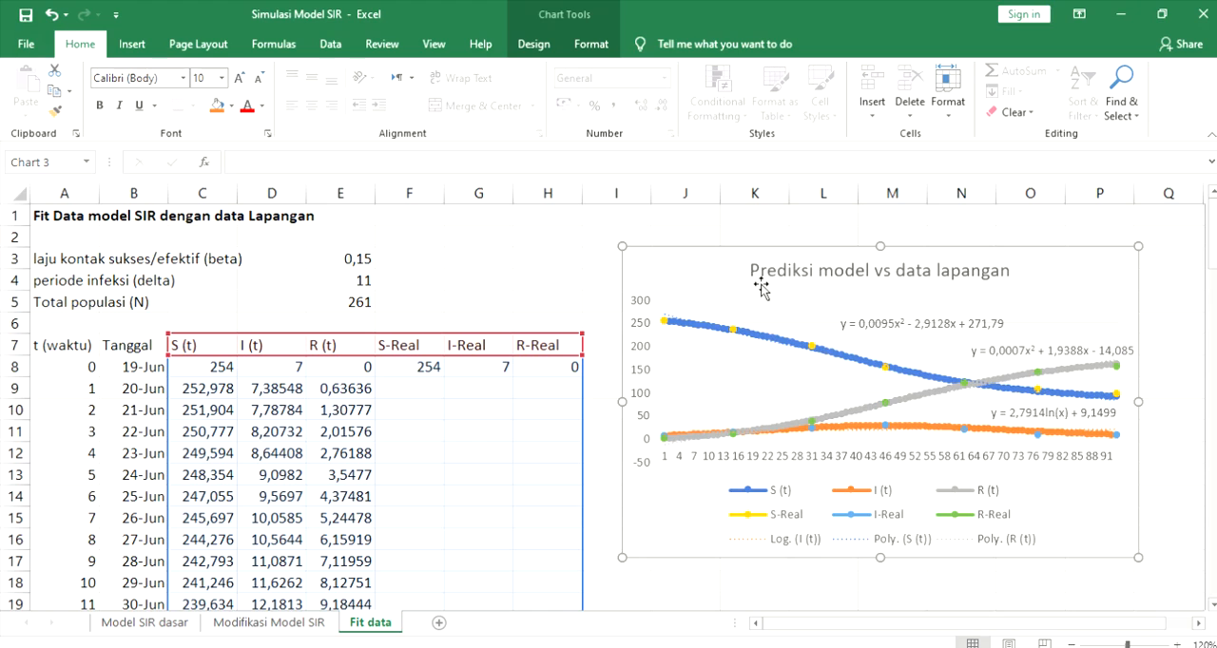
{"action": "mouse_move", "coordinate": [691, 277]}
{"action": "left_mouse_down"}
{"action": "mouse_move", "coordinate": [685, 299]}
{"action": "mouse_move", "coordinate": [676, 282]}
{"action": "left_mouse_up"}
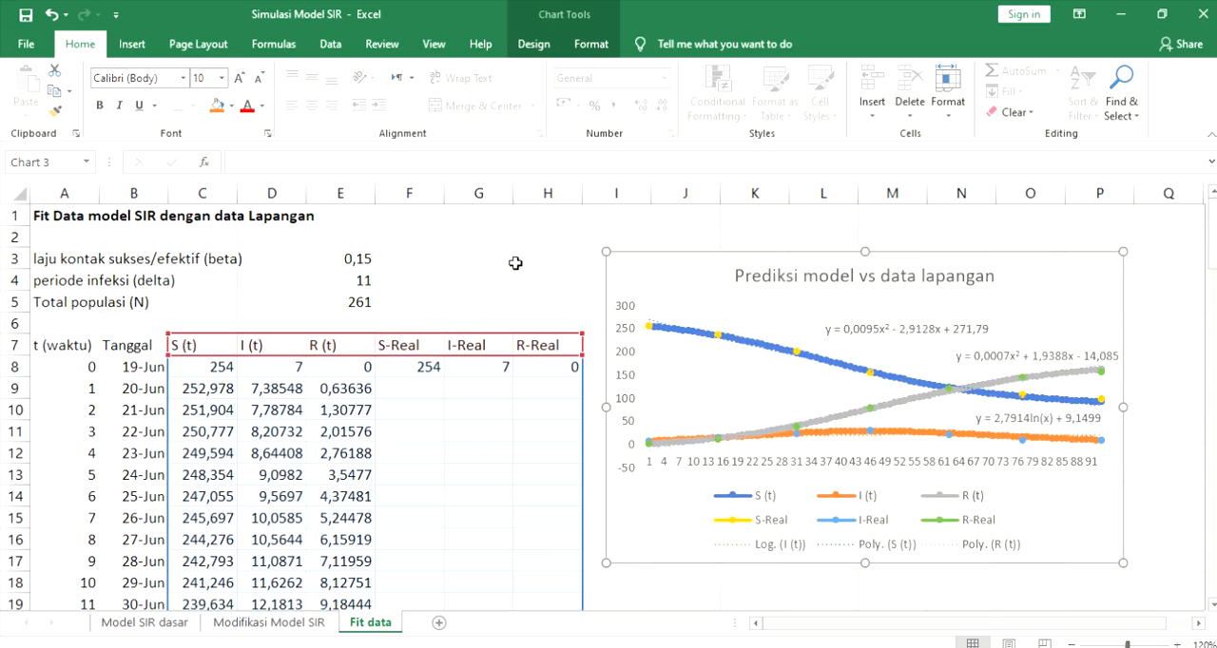